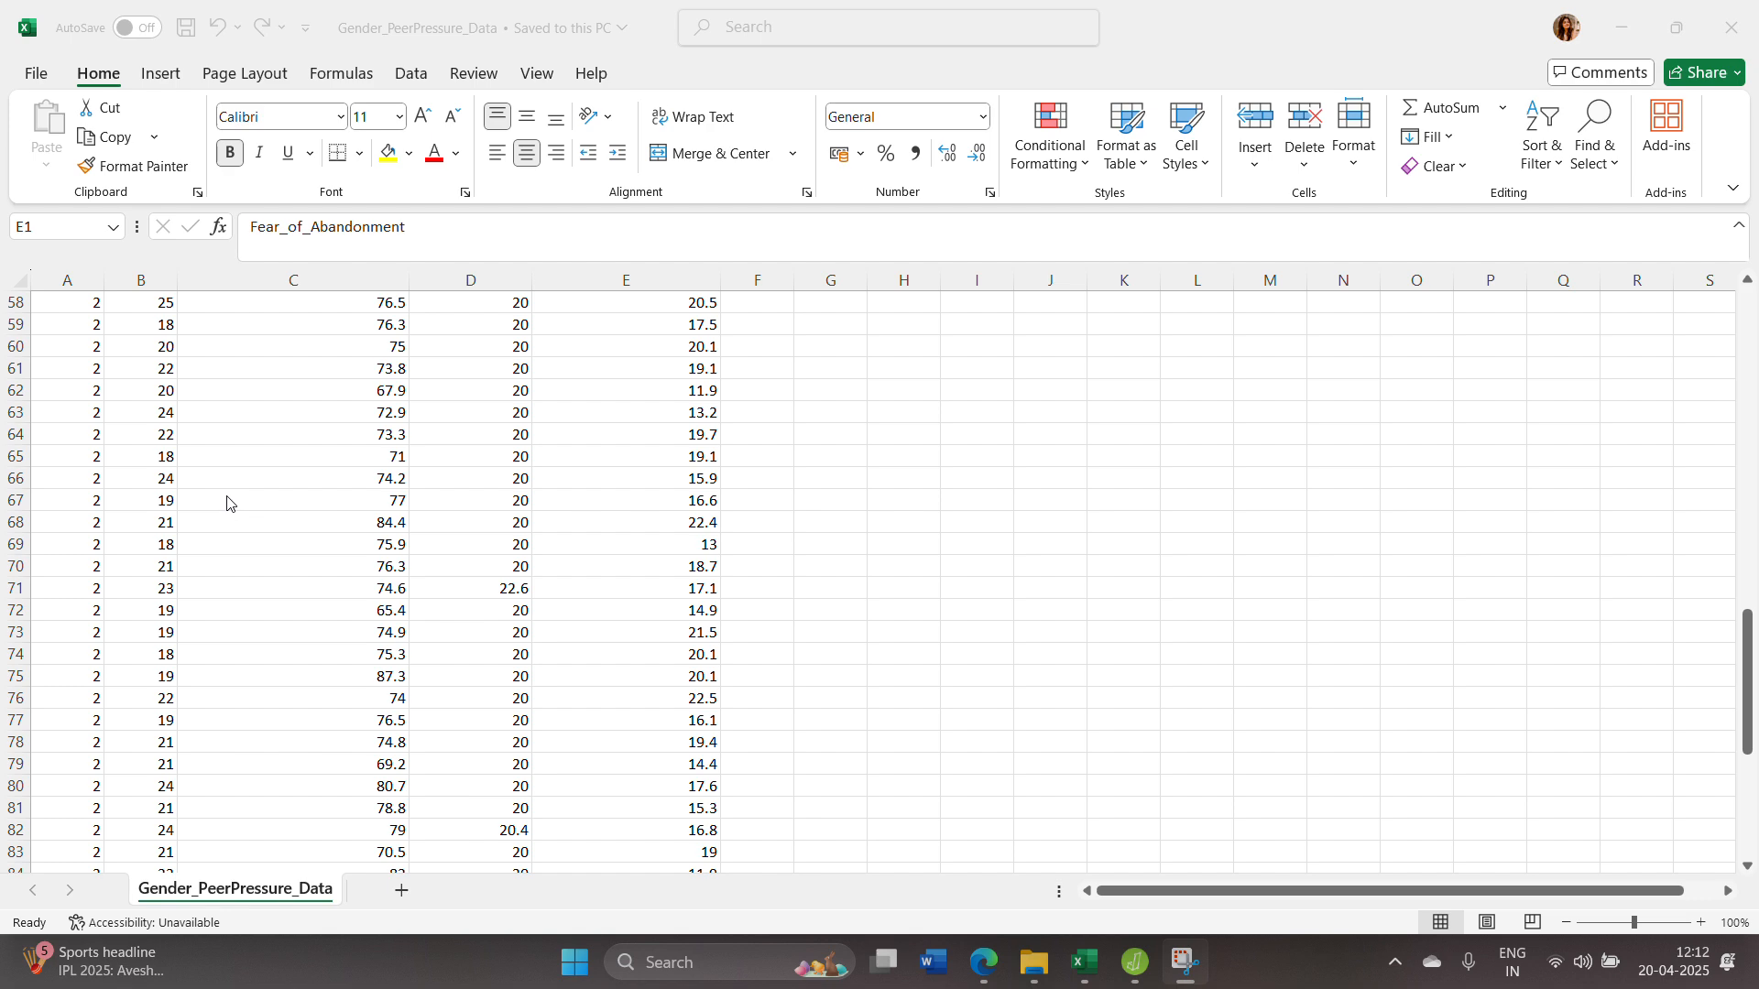
# Examine the Gender codes and Peer_Pressure scores across all rows of the Gender_PeerPressure_Data sheet.
pyautogui.scroll(-7, 229, 502)
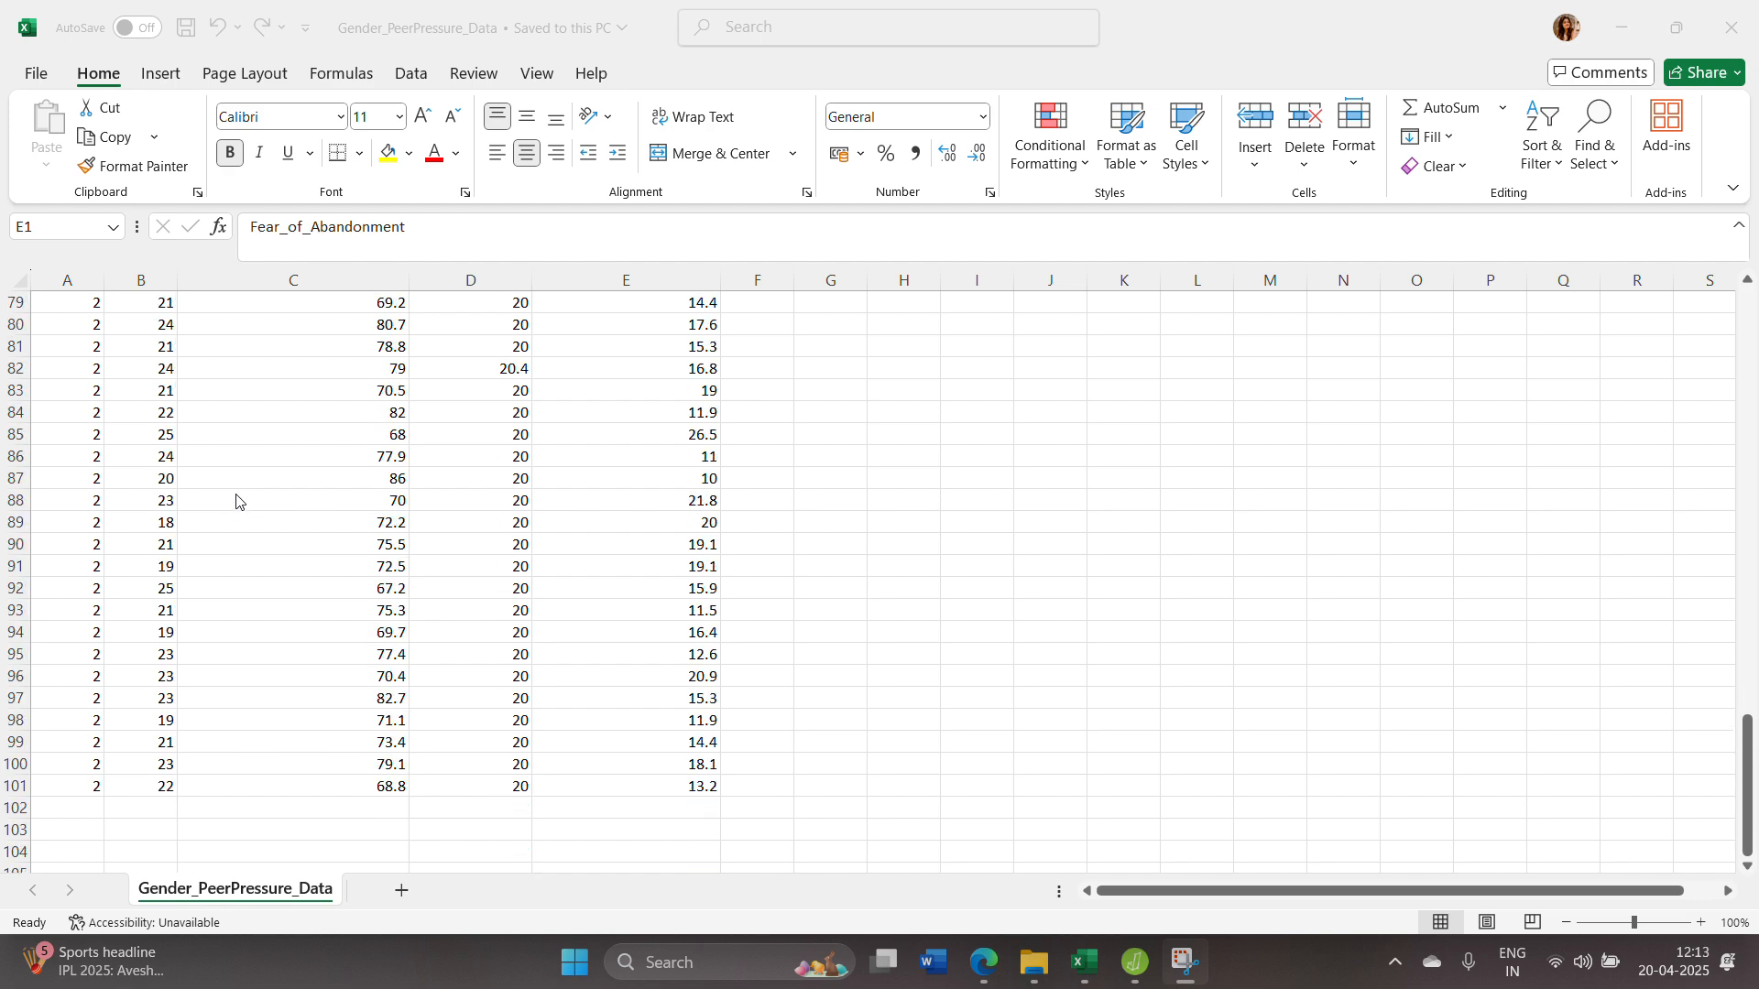
pyautogui.scroll(1, 236, 502)
pyautogui.click(92, 303)
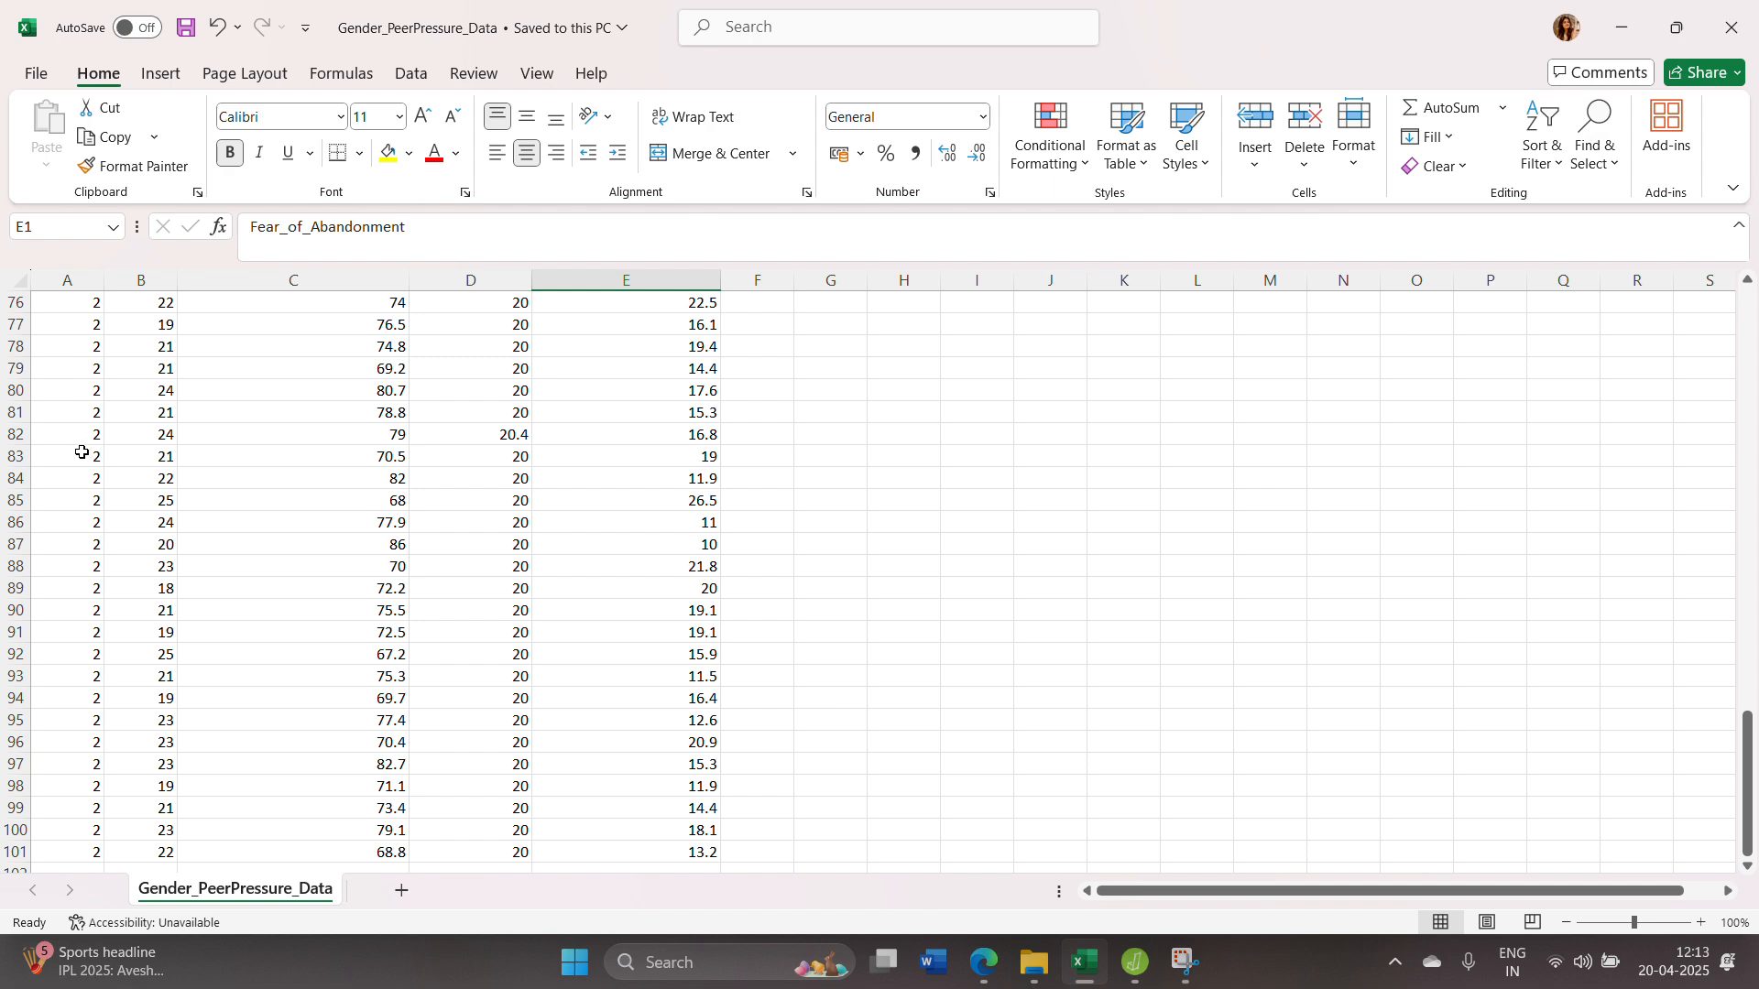
pyautogui.scroll(20, 80, 360)
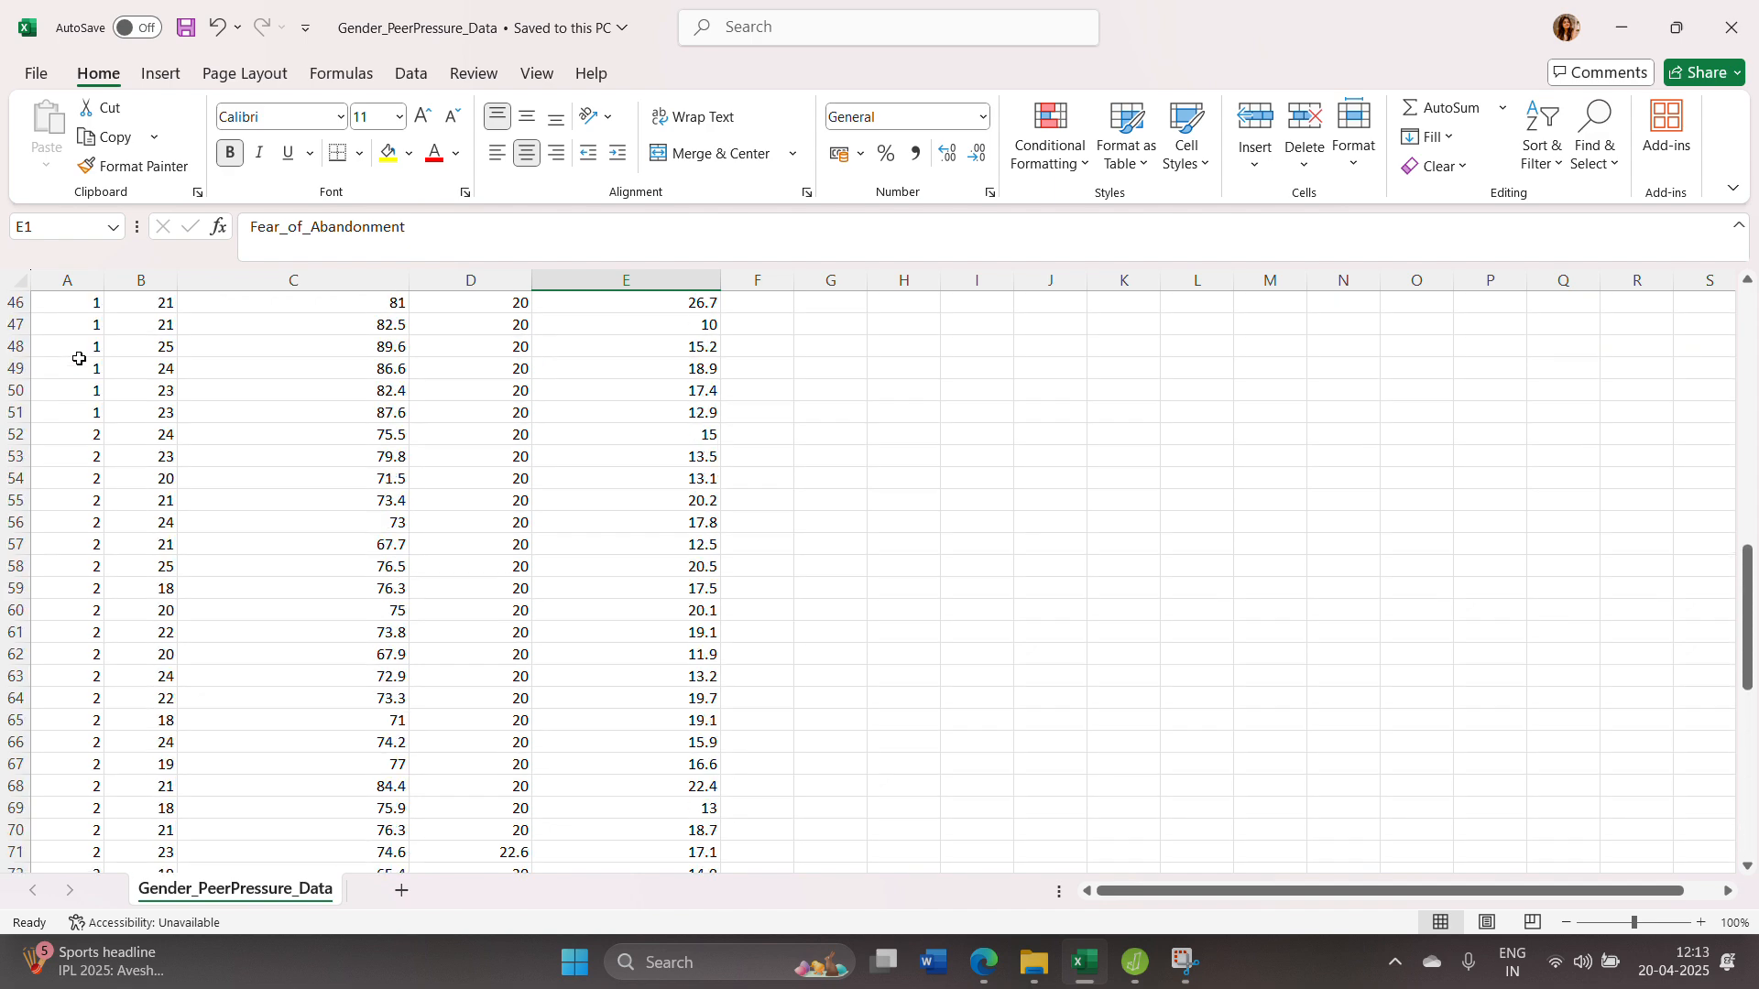
pyautogui.scroll(5, 80, 359)
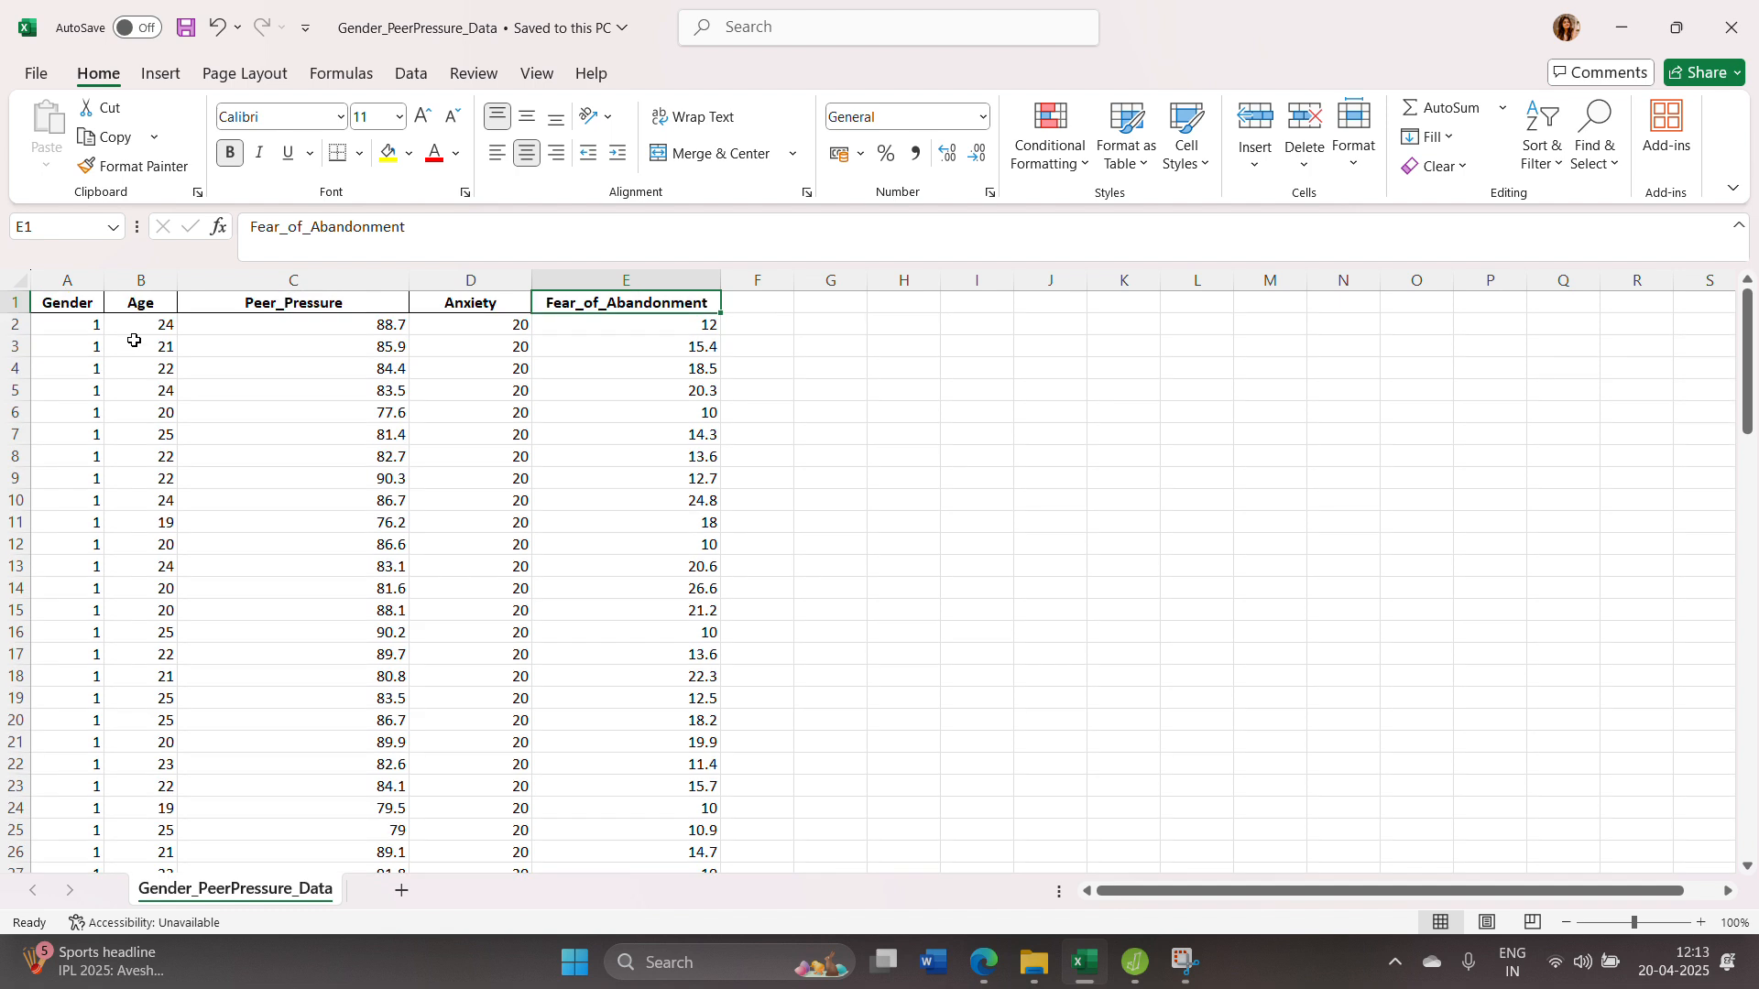
pyautogui.moveTo(89, 330); pyautogui.dragTo(96, 898)
pyautogui.scroll(-10, 133, 777)
pyautogui.scroll(15, 76, 510)
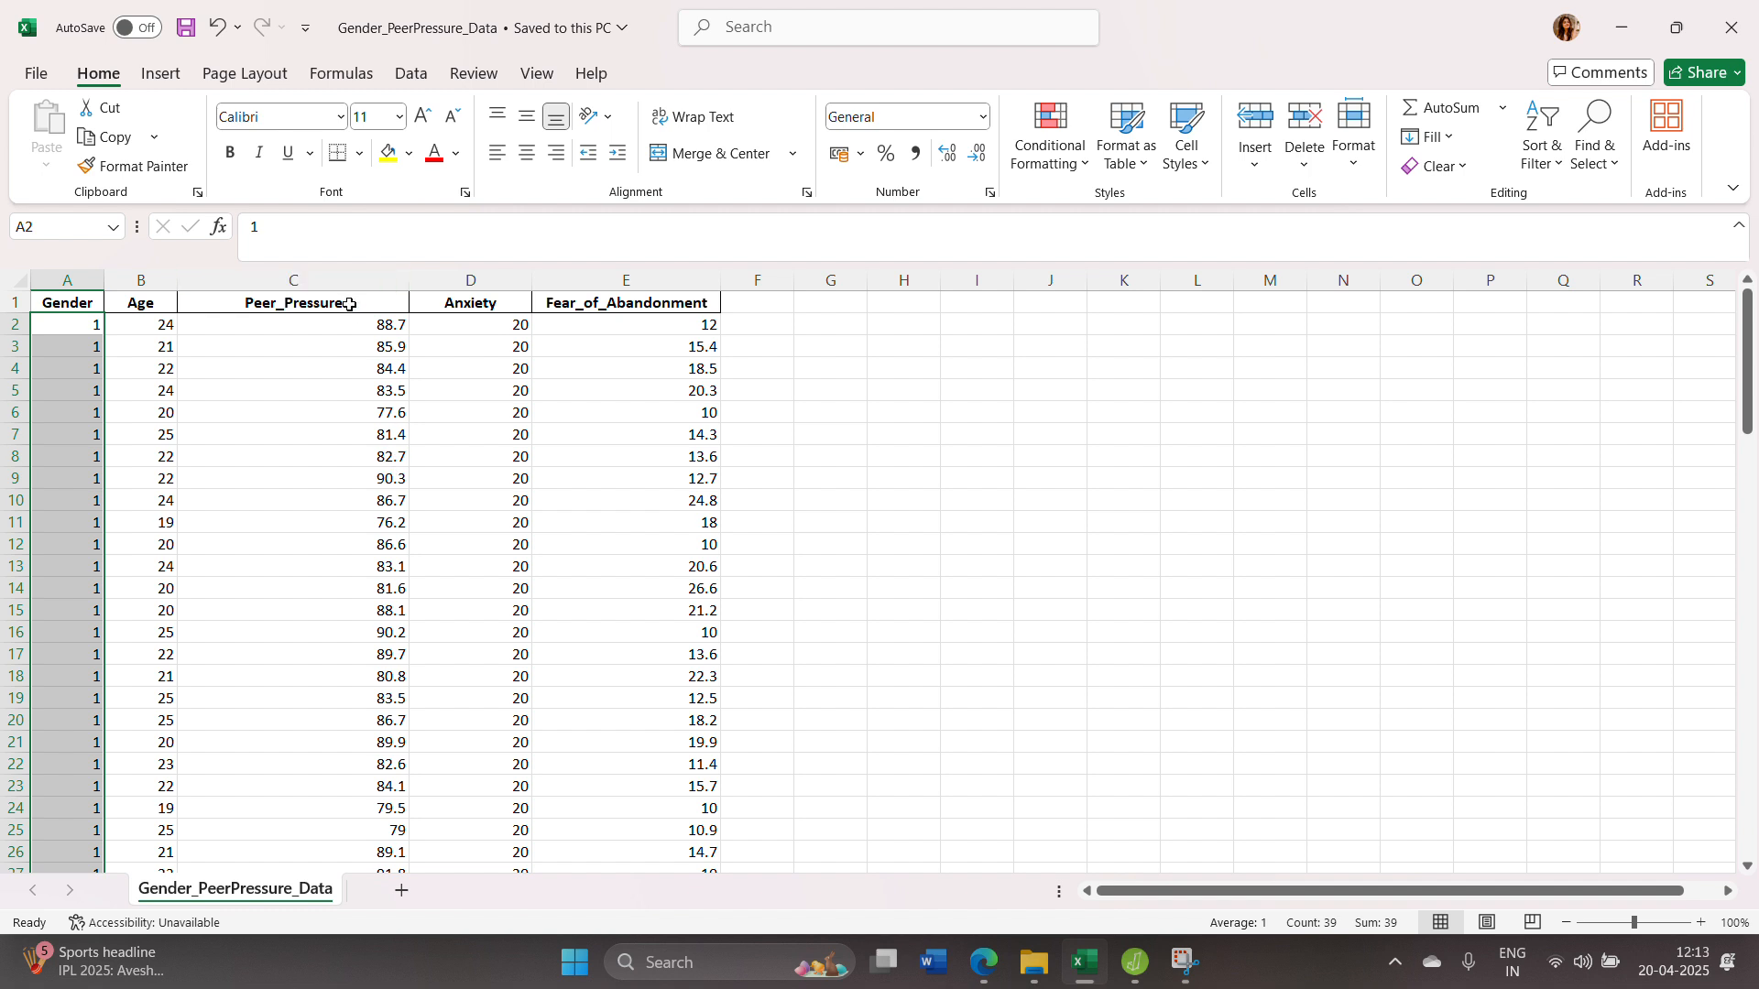
pyautogui.keyDown('ctrl'); pyautogui.click(329, 300); pyautogui.keyUp('ctrl')
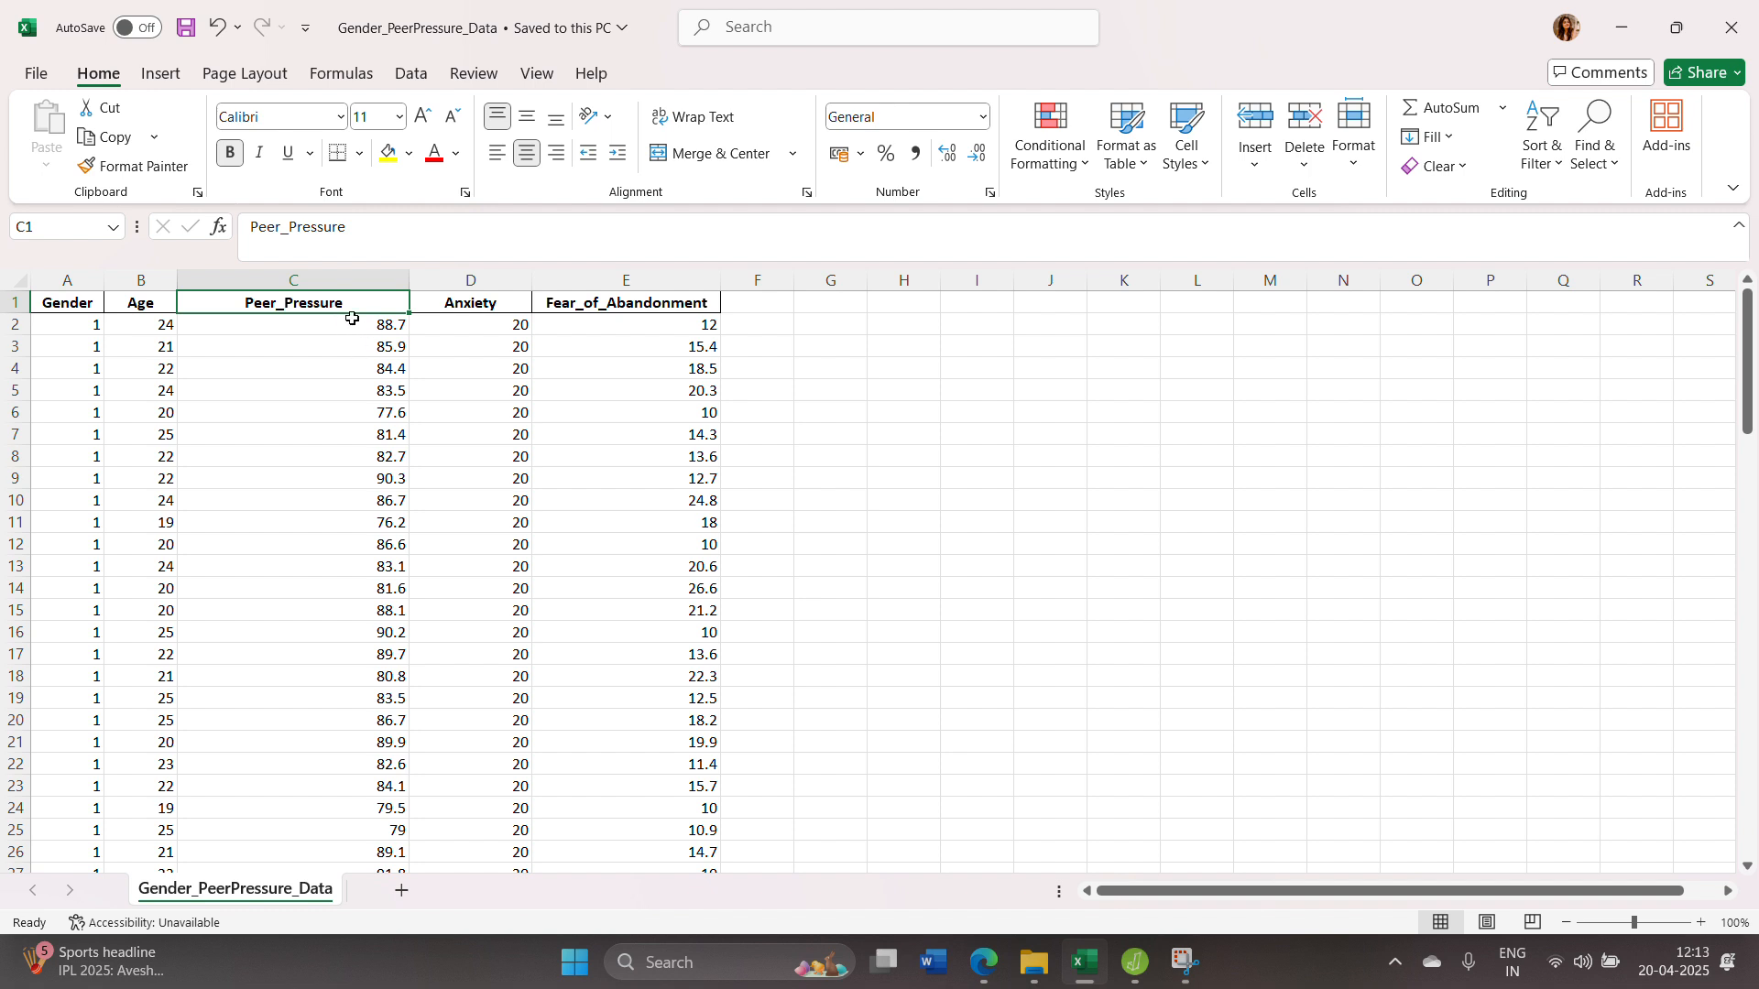
pyautogui.moveTo(352, 320); pyautogui.dragTo(410, 676)
pyautogui.click(596, 569)
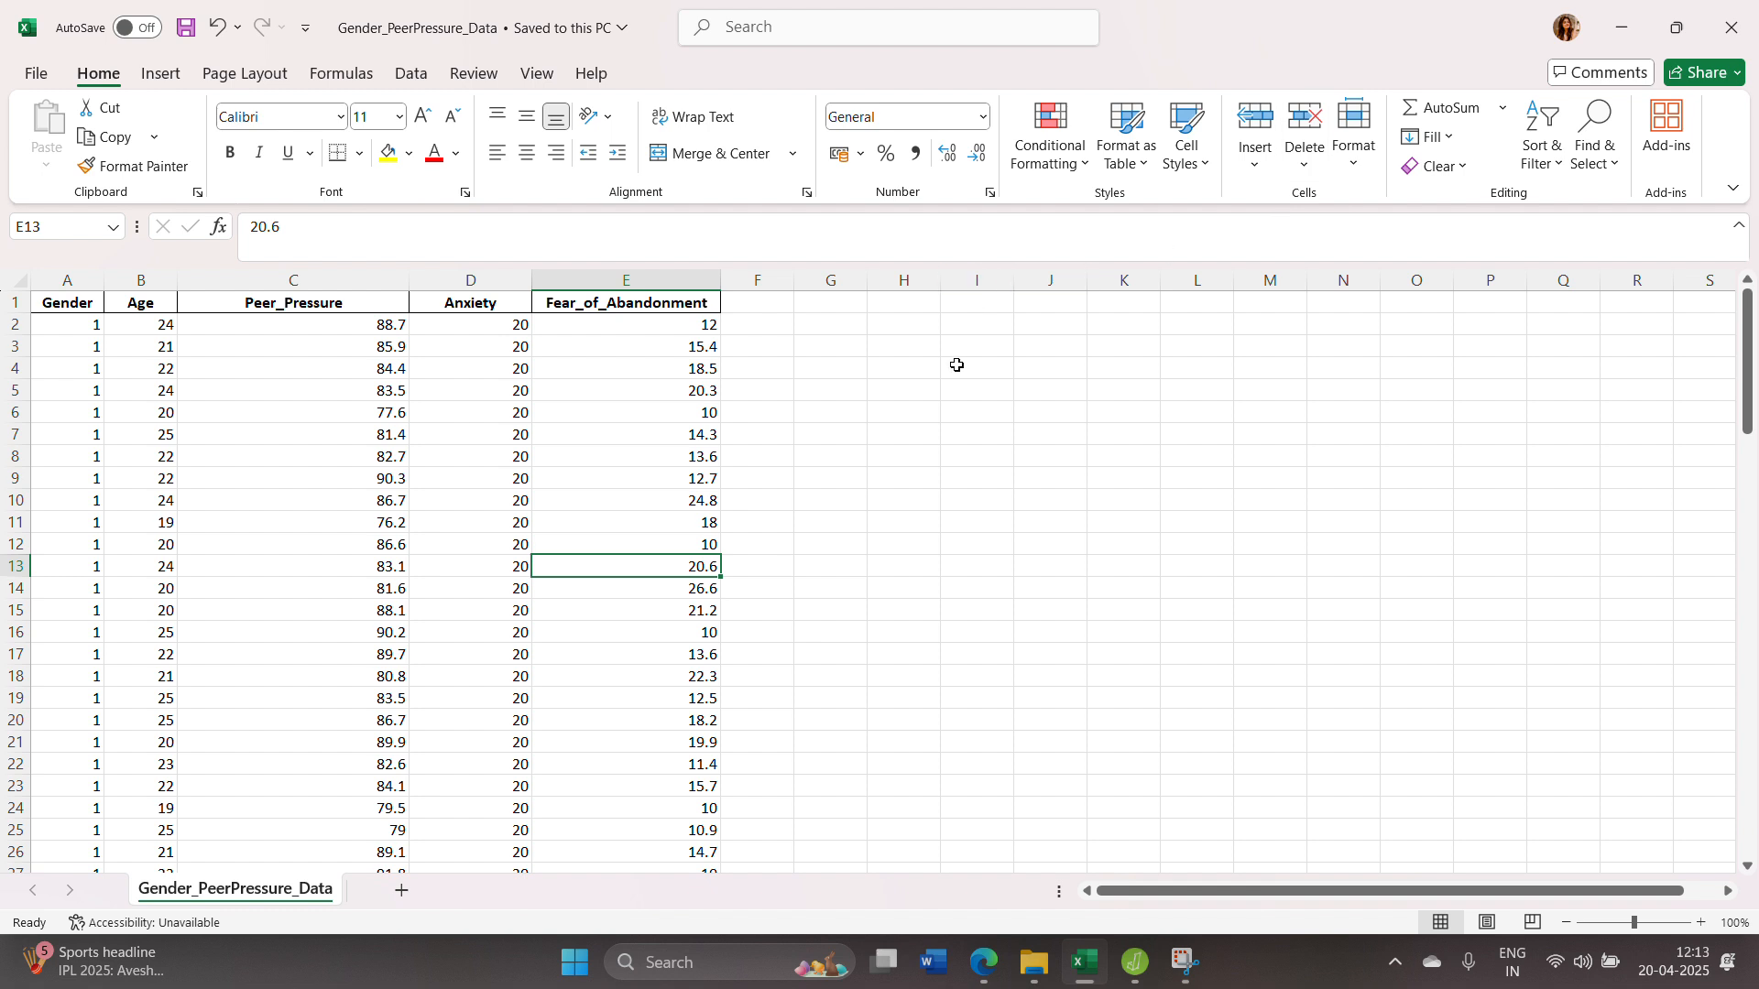
# Save the workbook to the Downloads folder as Gender_PeerPressure_Data in CSV (Comma delimited) format, replacing the existing file.
pyautogui.click(37, 73)
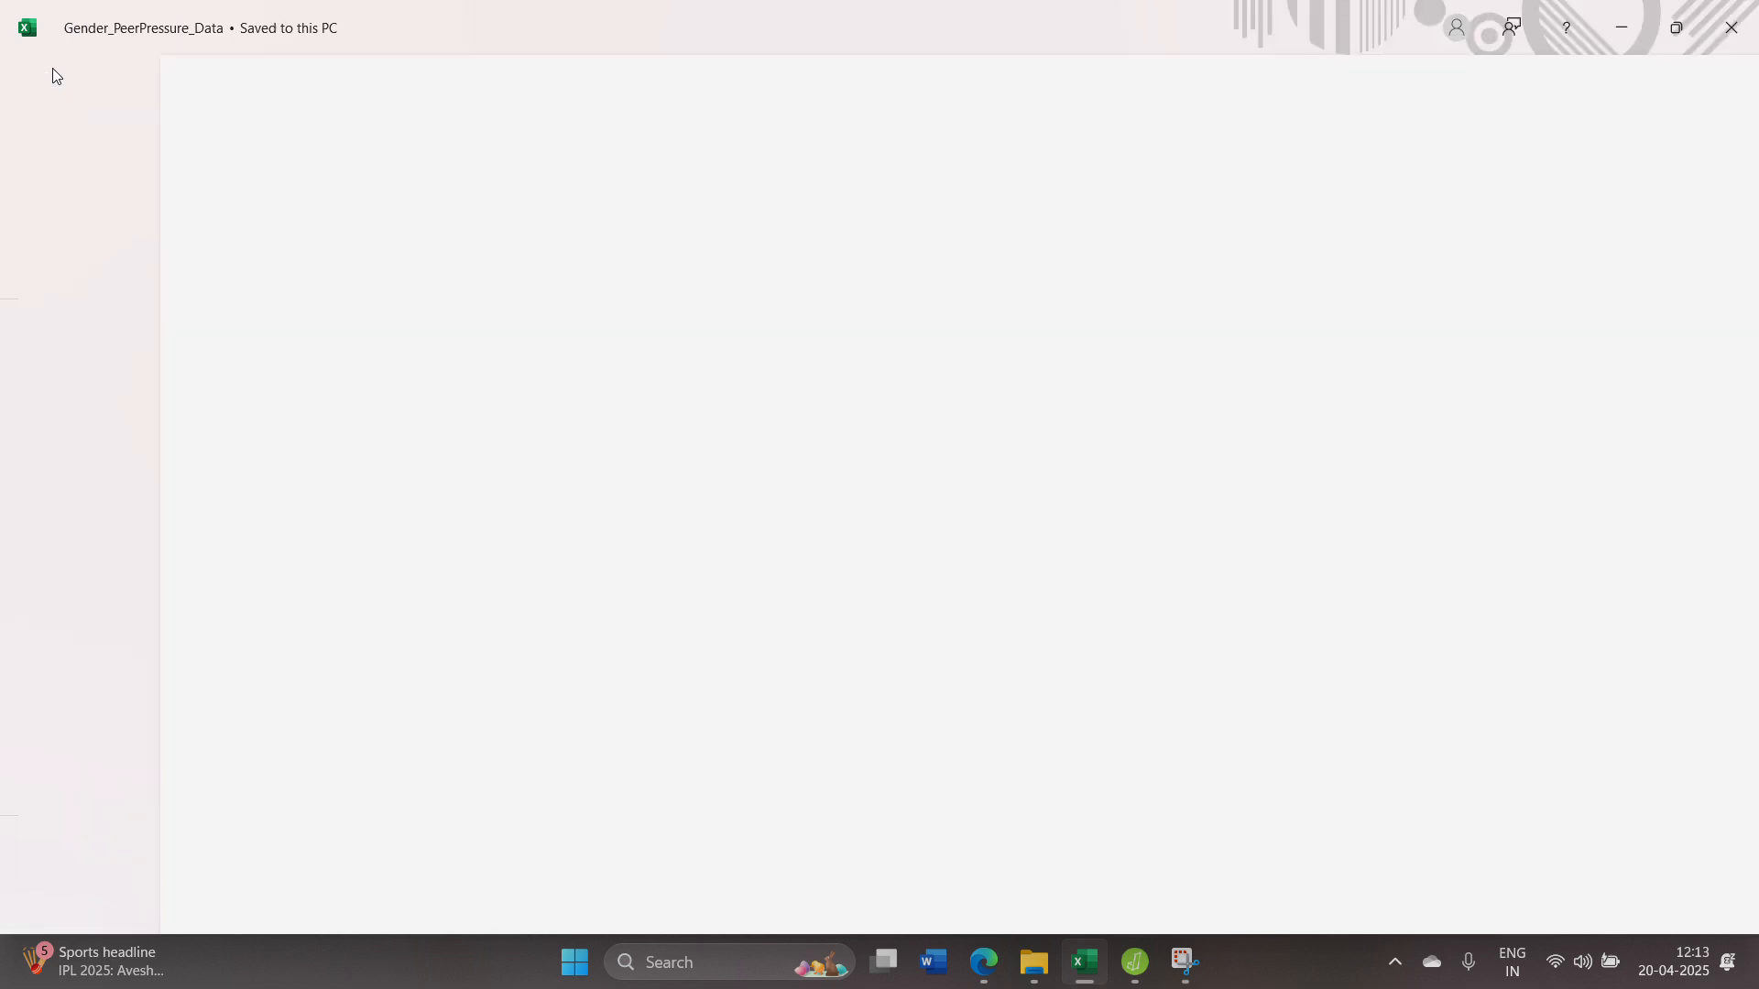
pyautogui.click(84, 423)
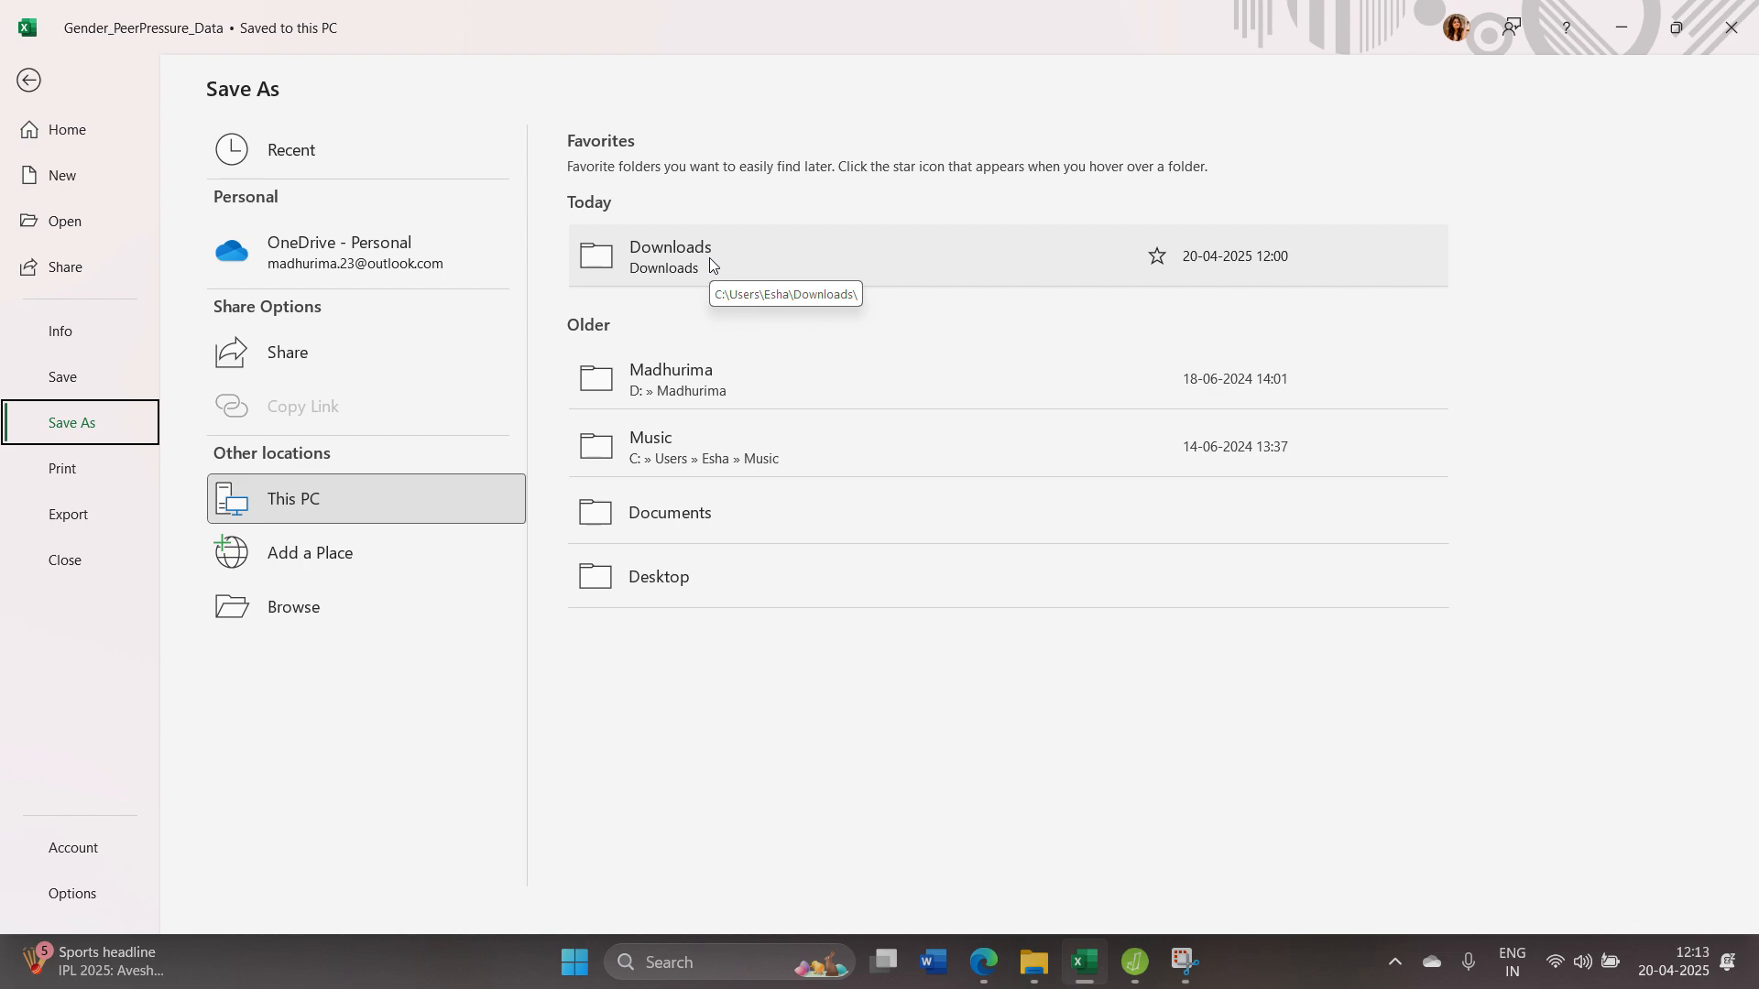
pyautogui.click(709, 257)
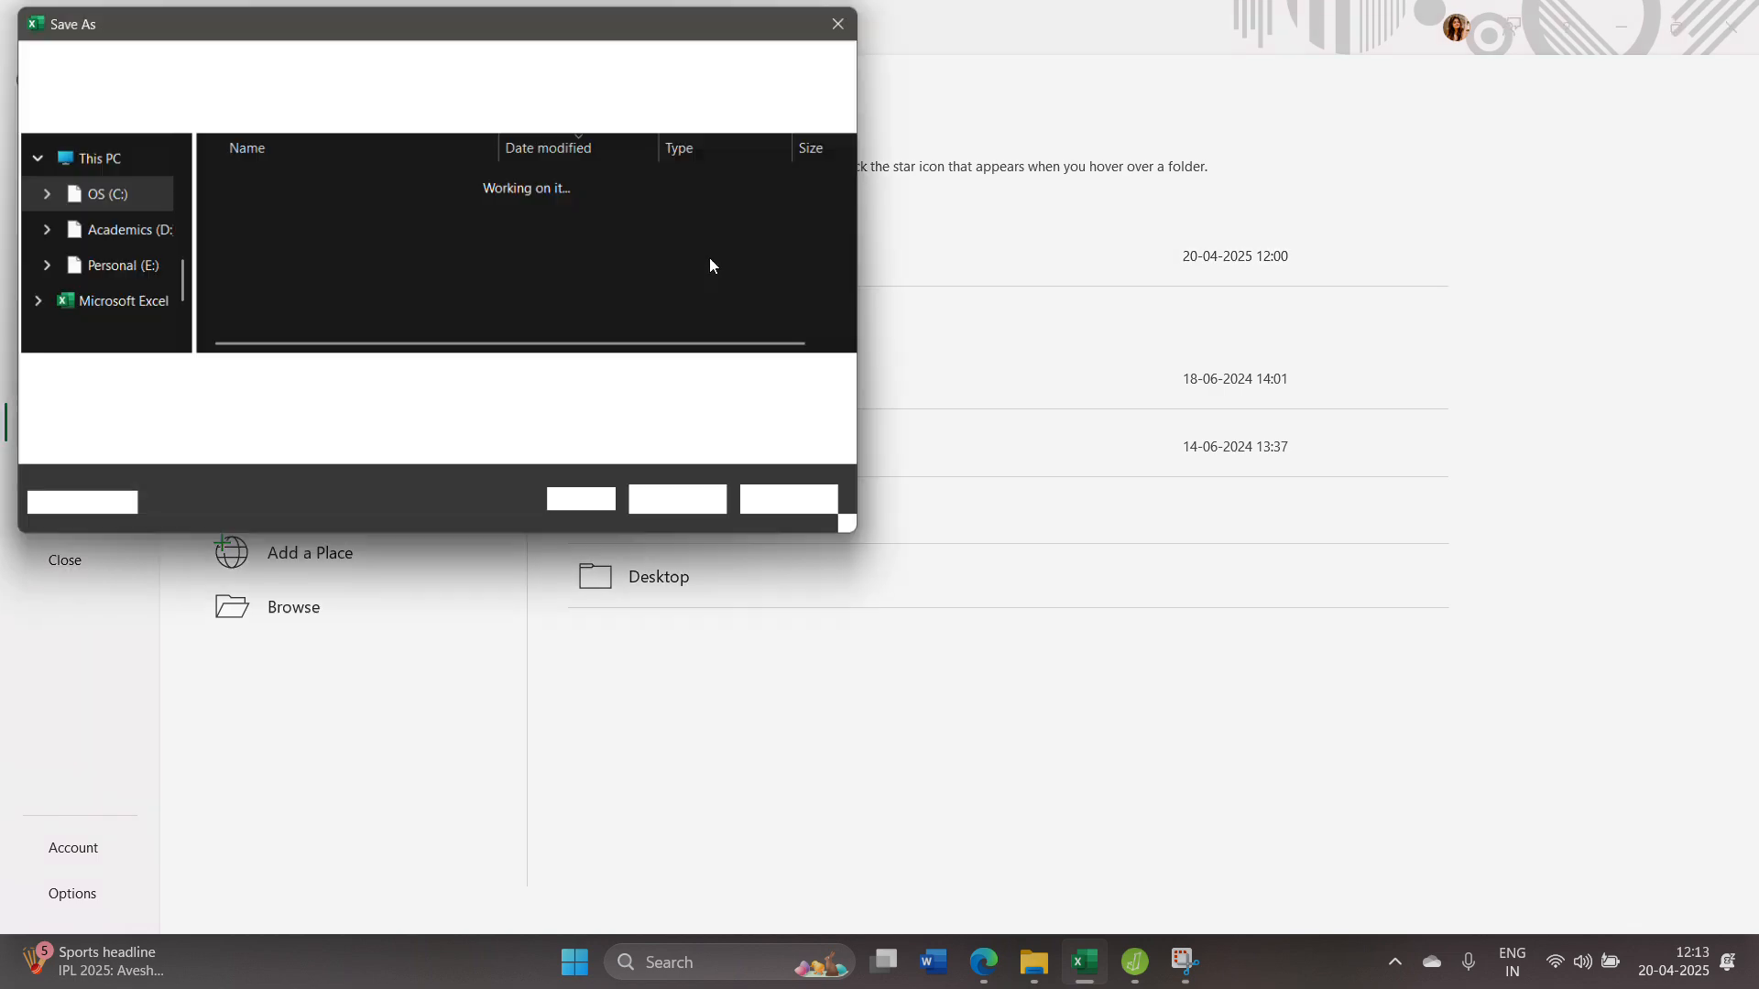
pyautogui.click(301, 409)
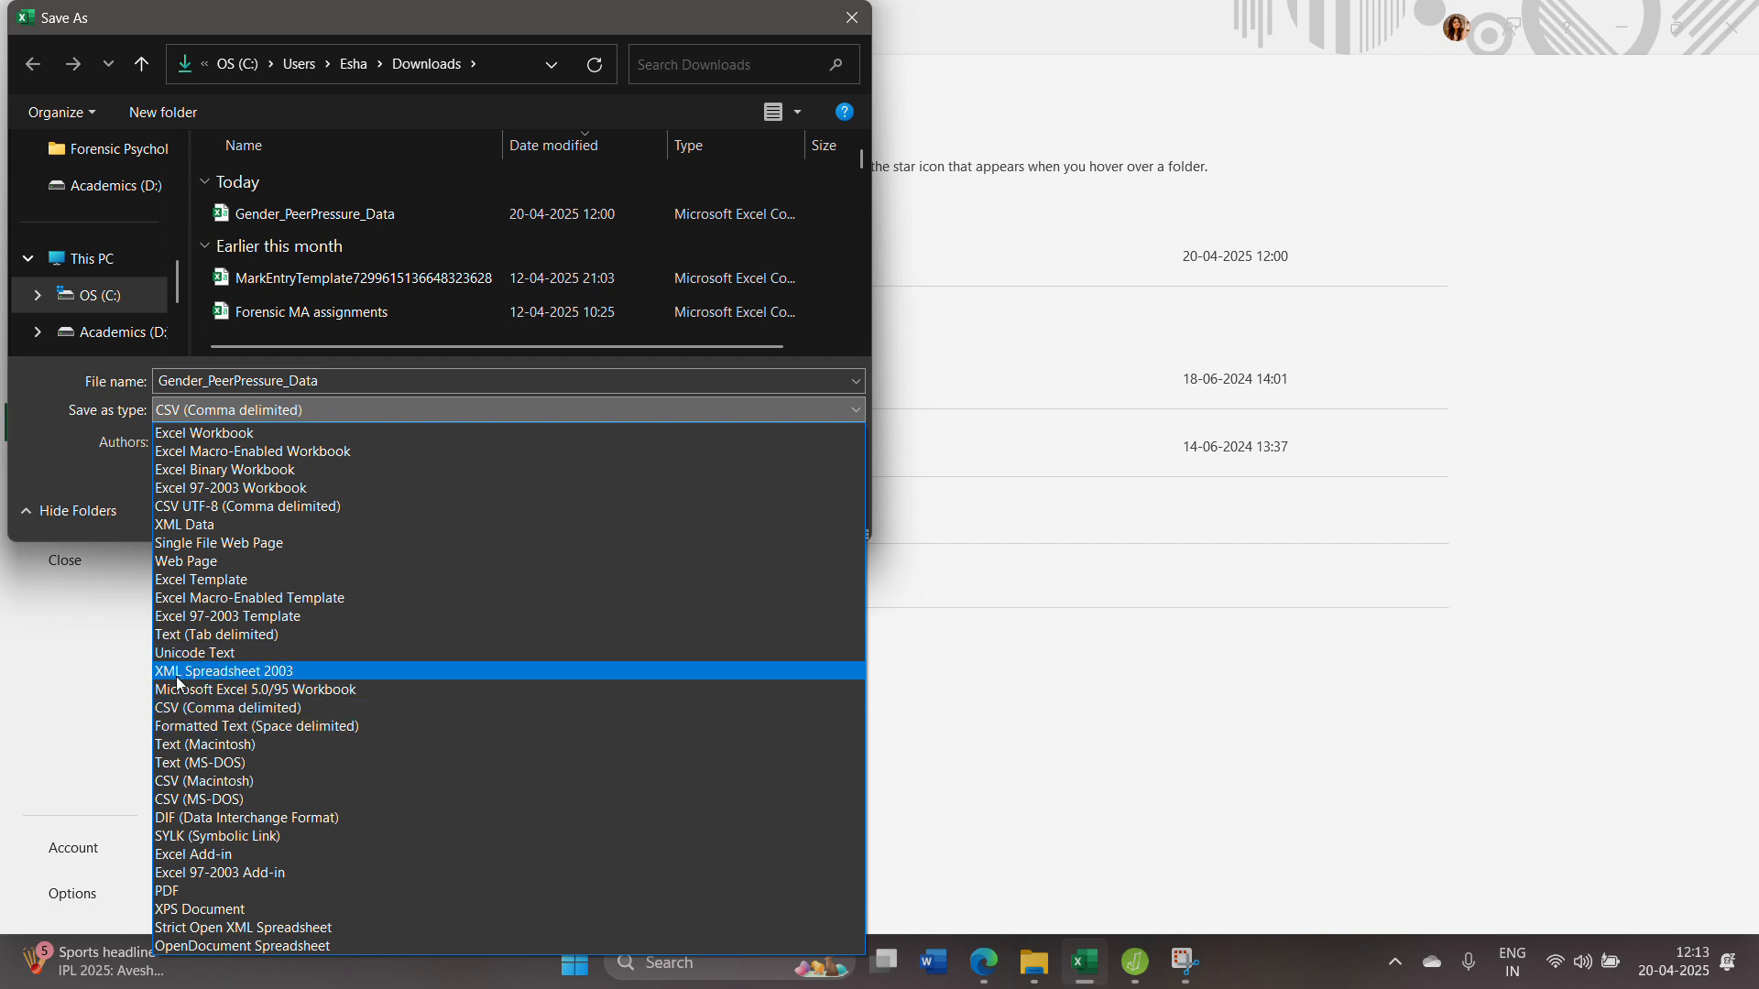
pyautogui.click(237, 708)
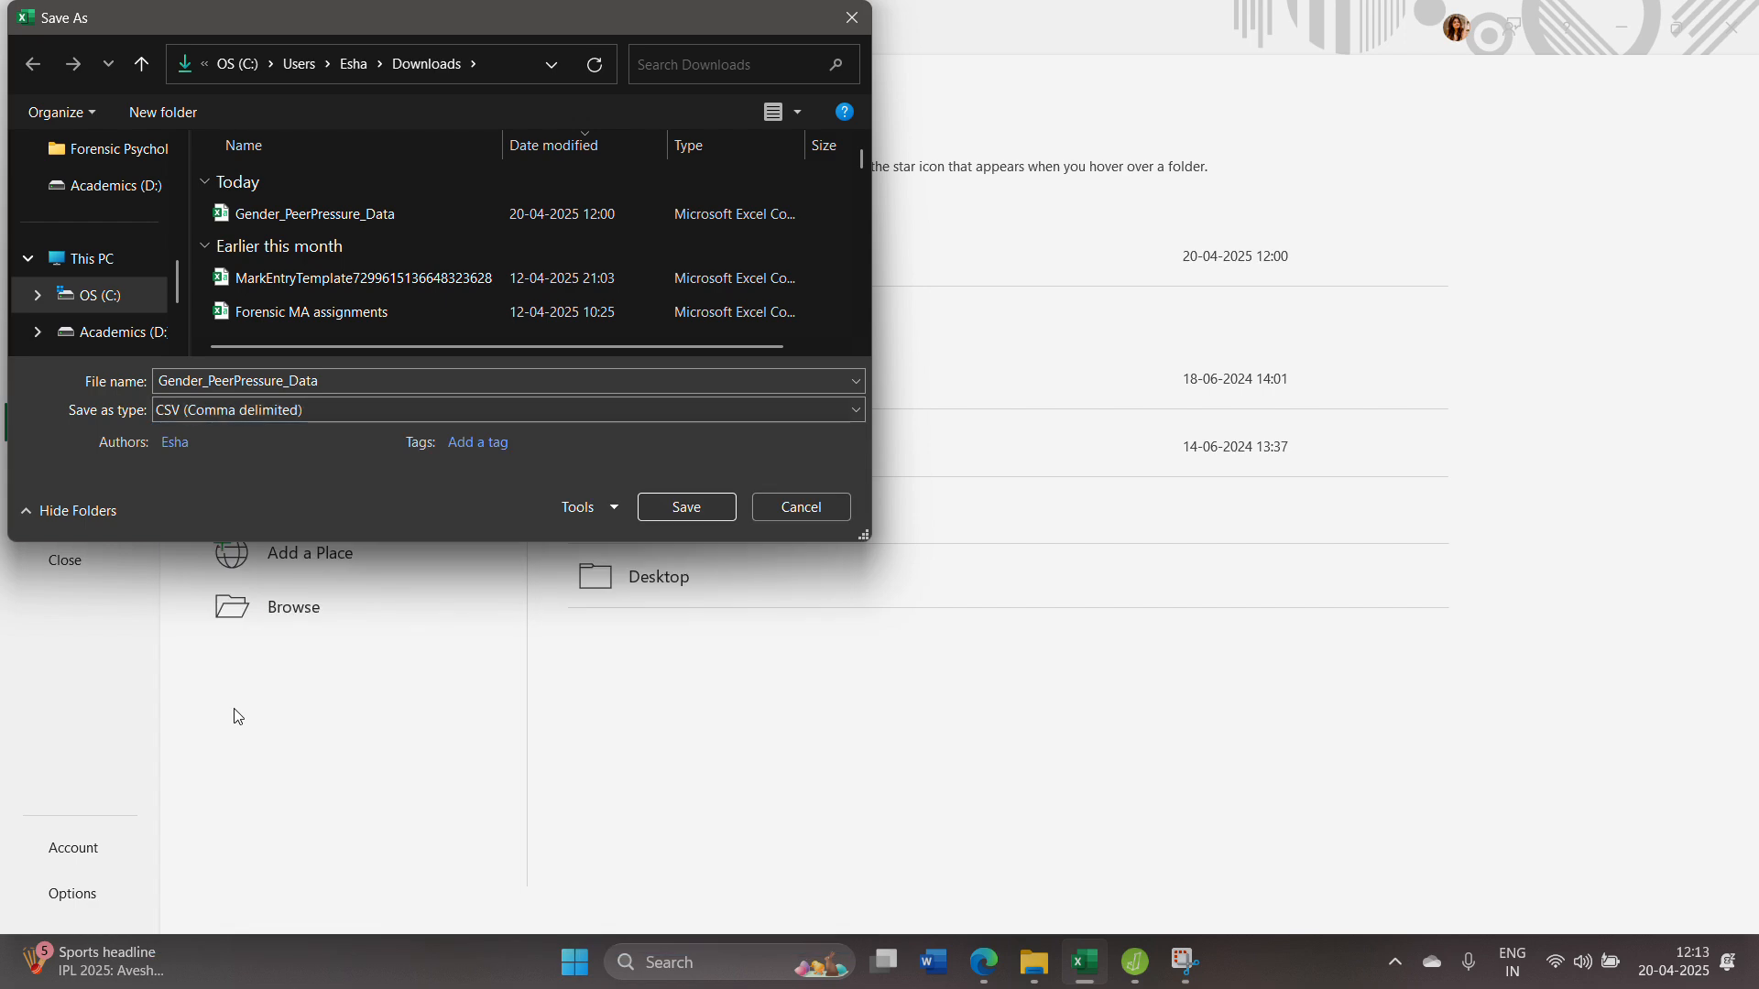
pyautogui.click(685, 507)
pyautogui.click(926, 478)
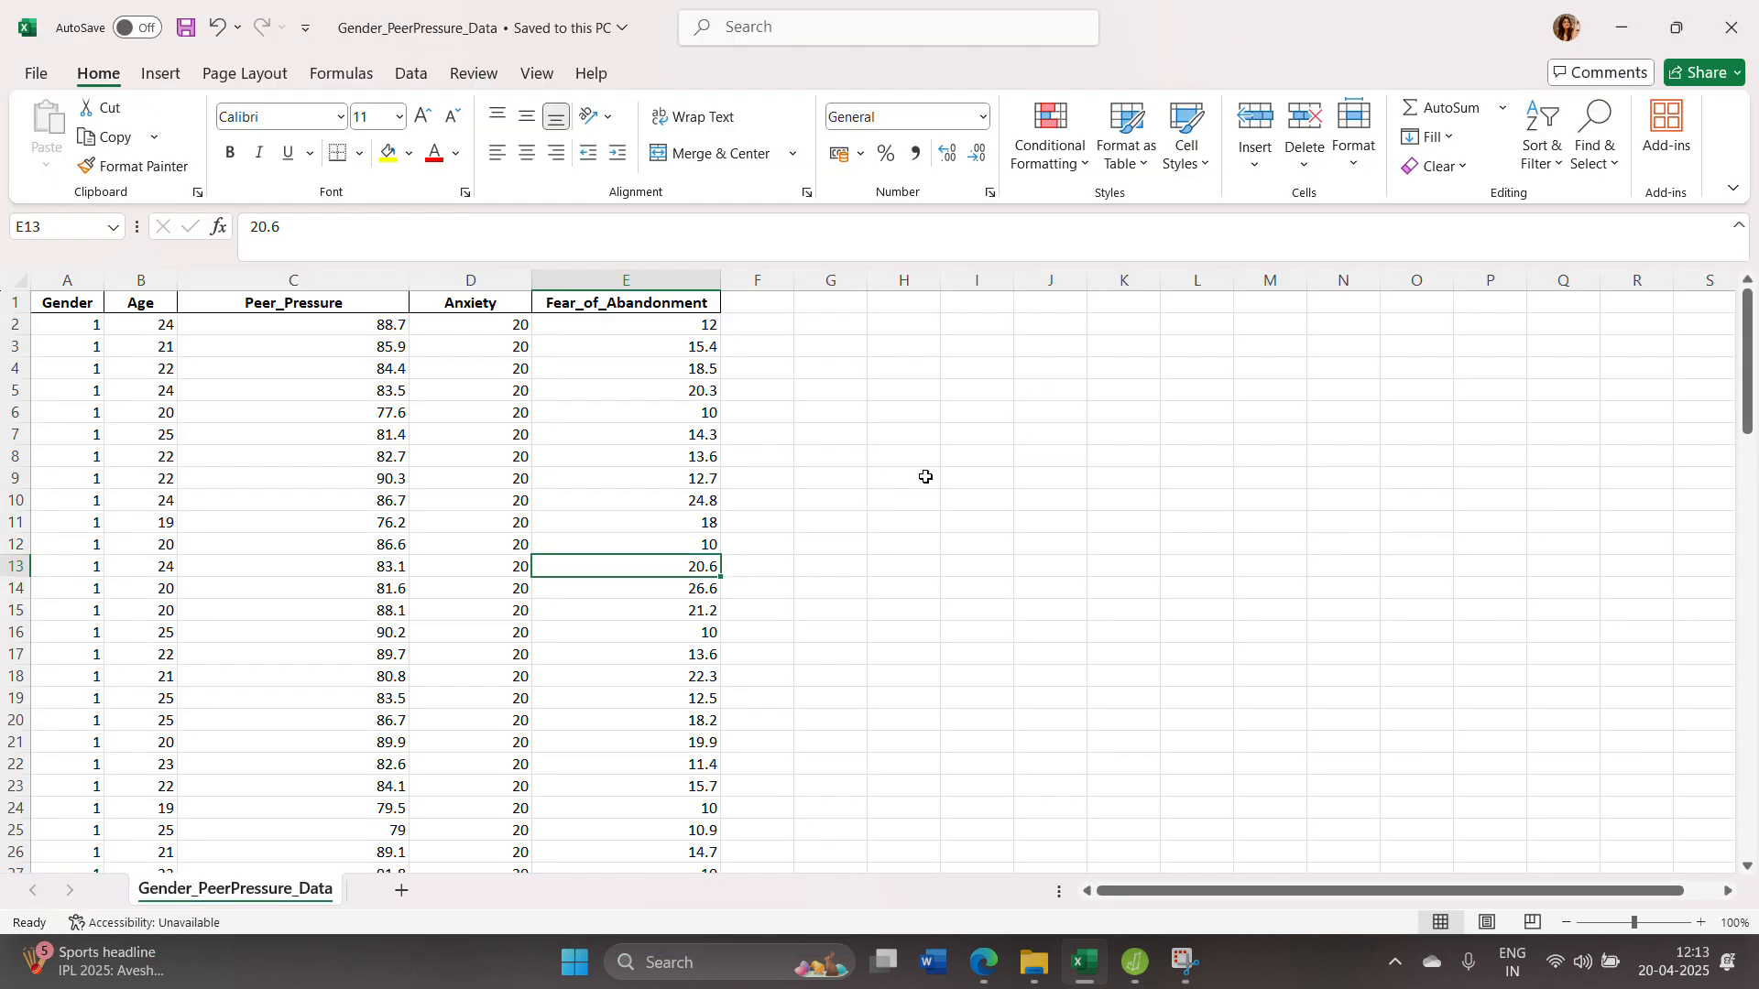
# Switch to JASP, maximize it, and open the Gender_PeerPressure_Data CSV file from the computer's Downloads folder.
pyautogui.click(1619, 22)
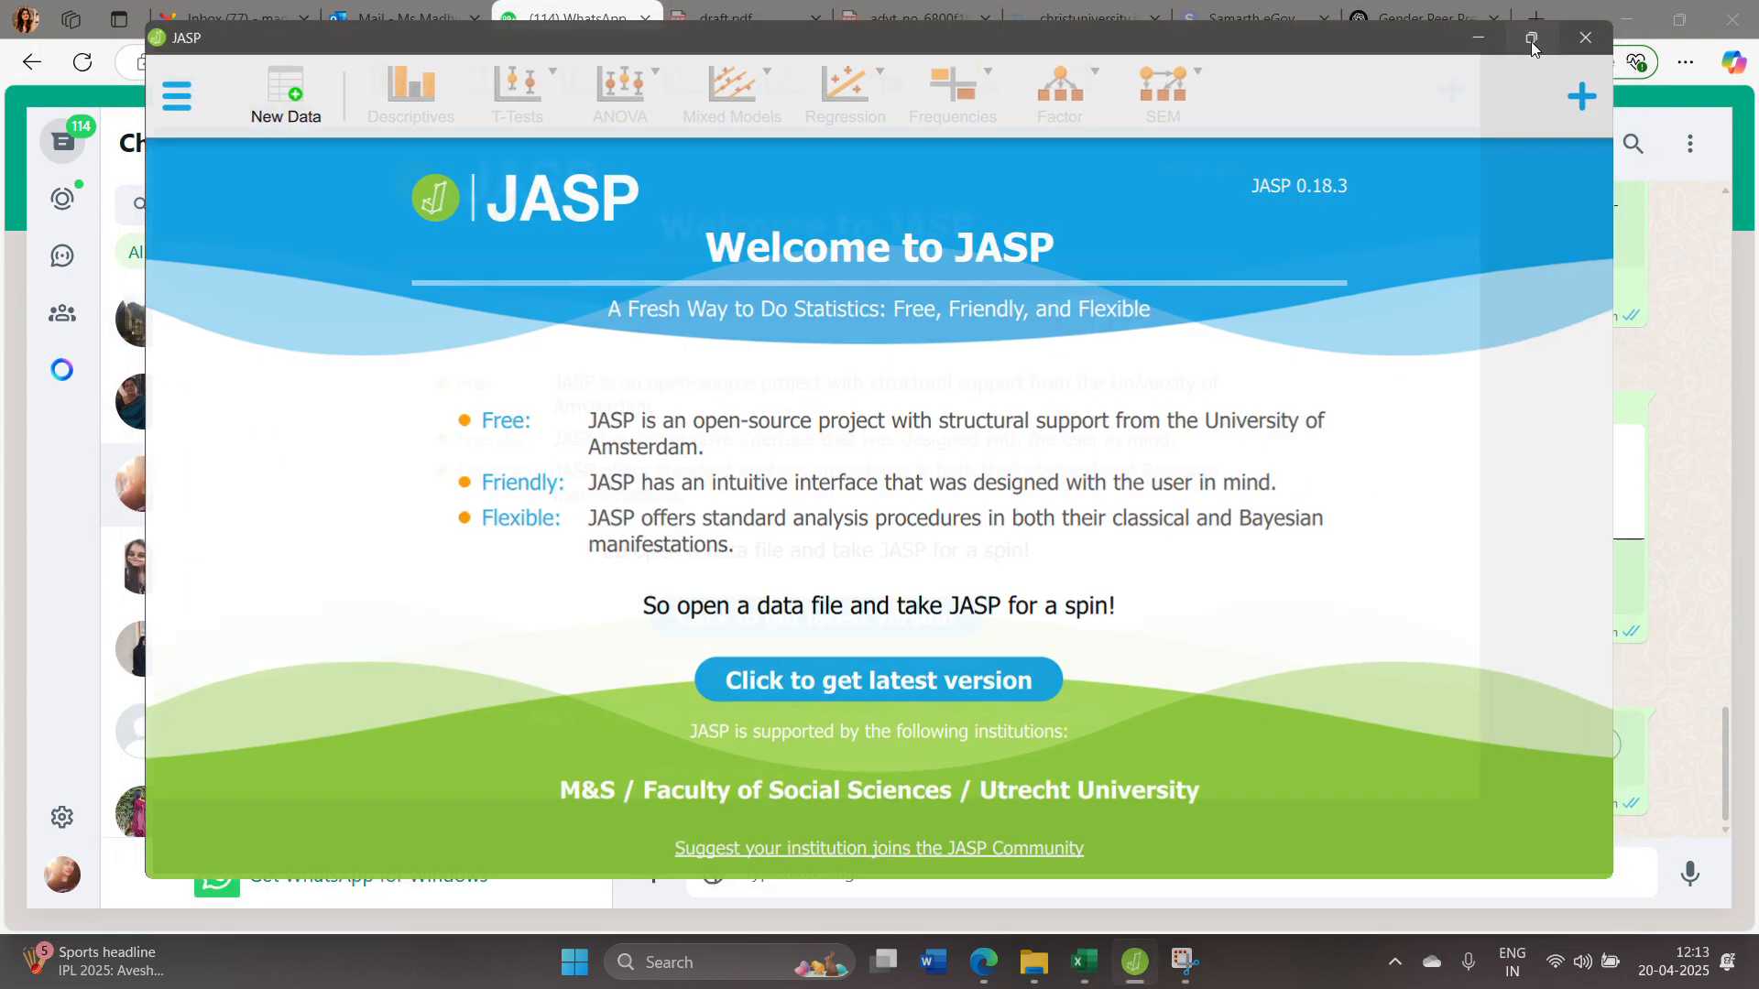
pyautogui.click(1531, 41)
pyautogui.click(32, 83)
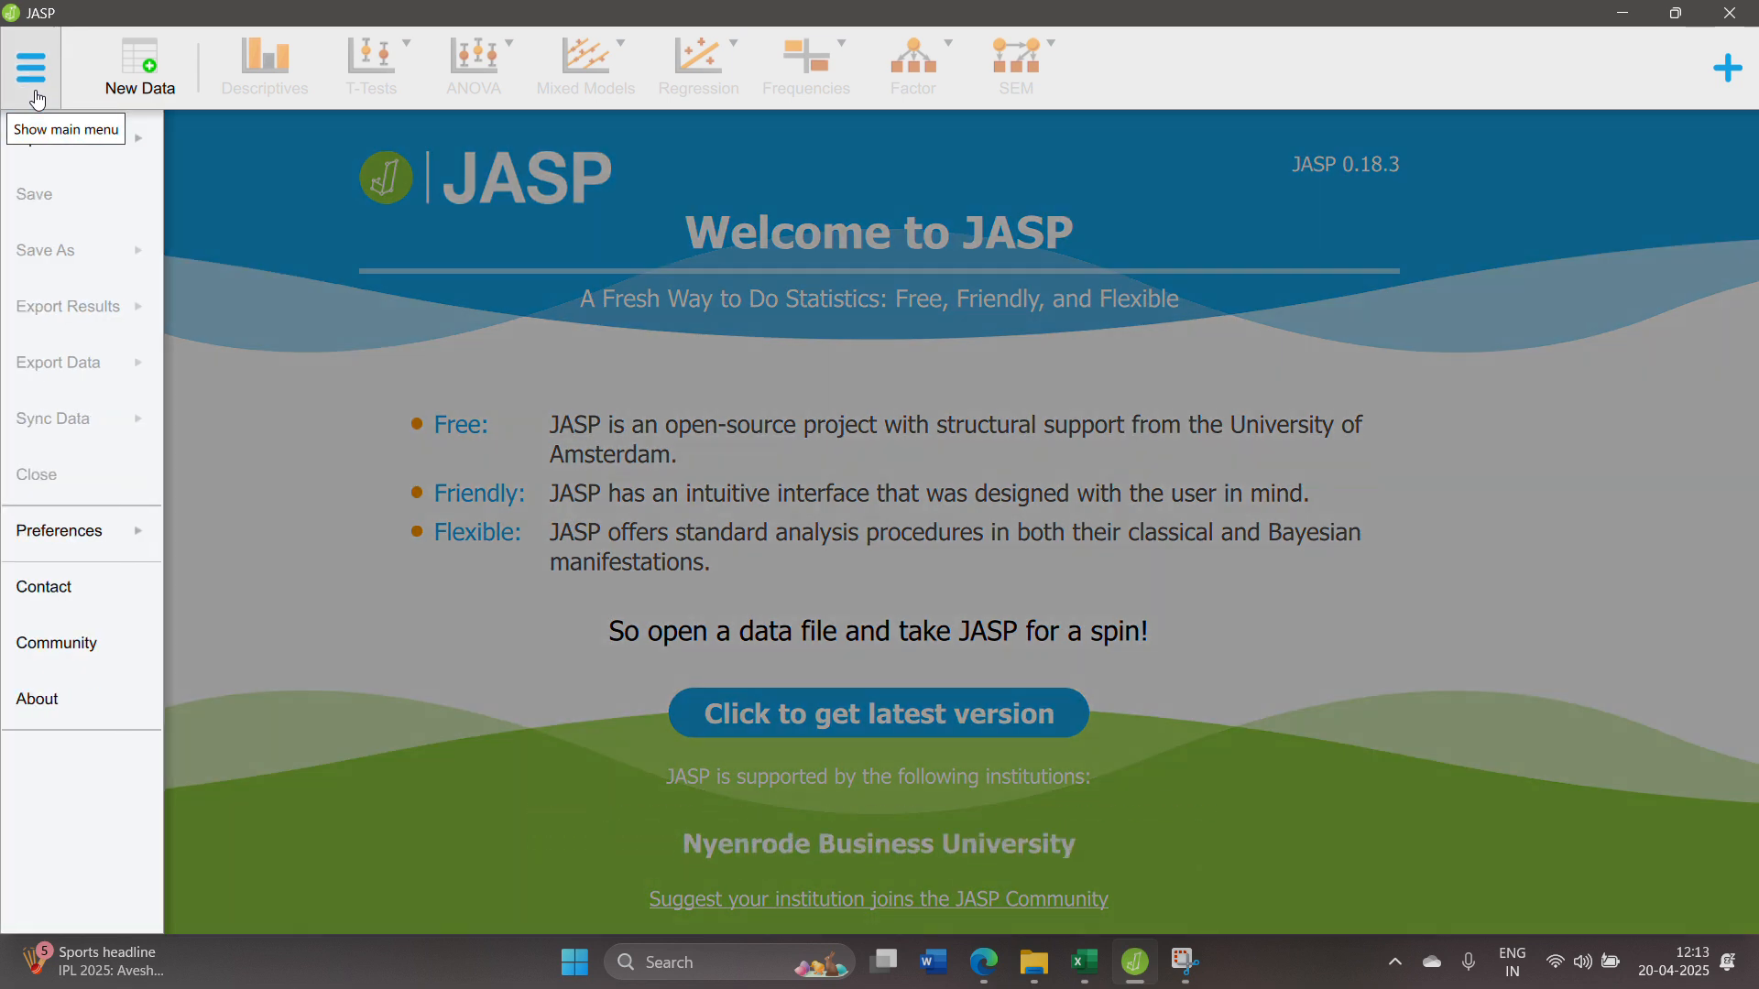
pyautogui.click(50, 150)
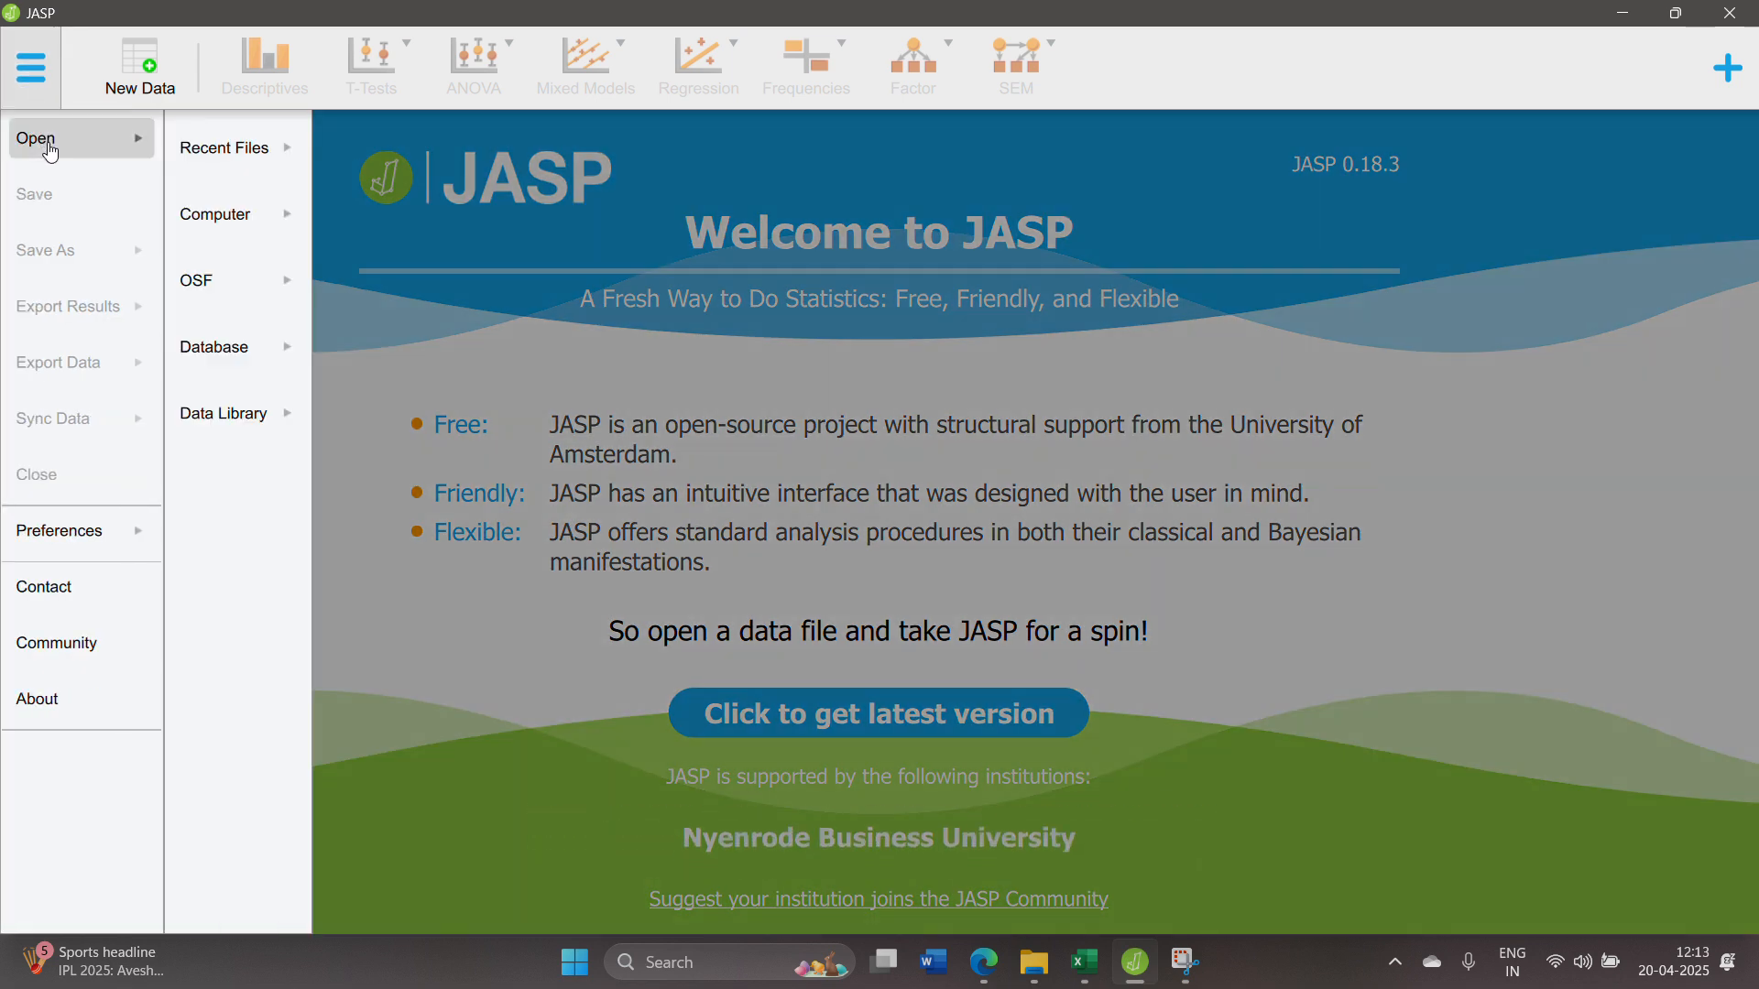
pyautogui.click(189, 211)
pyautogui.click(334, 196)
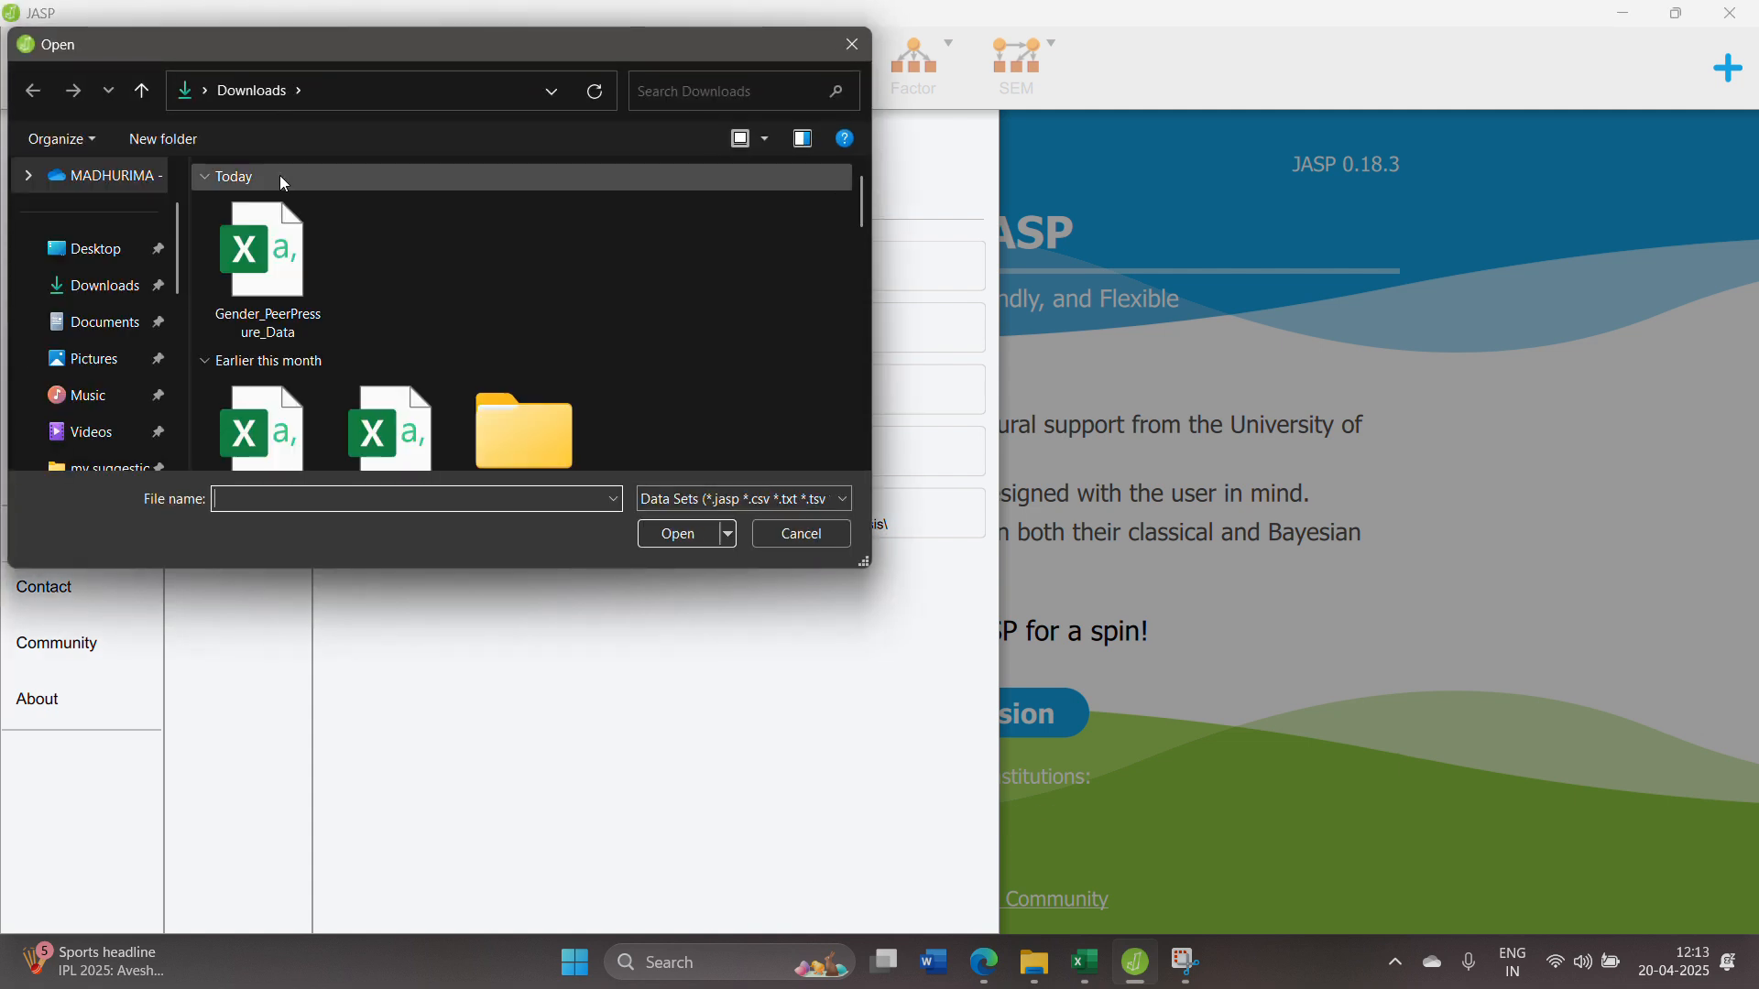
pyautogui.doubleClick(307, 236)
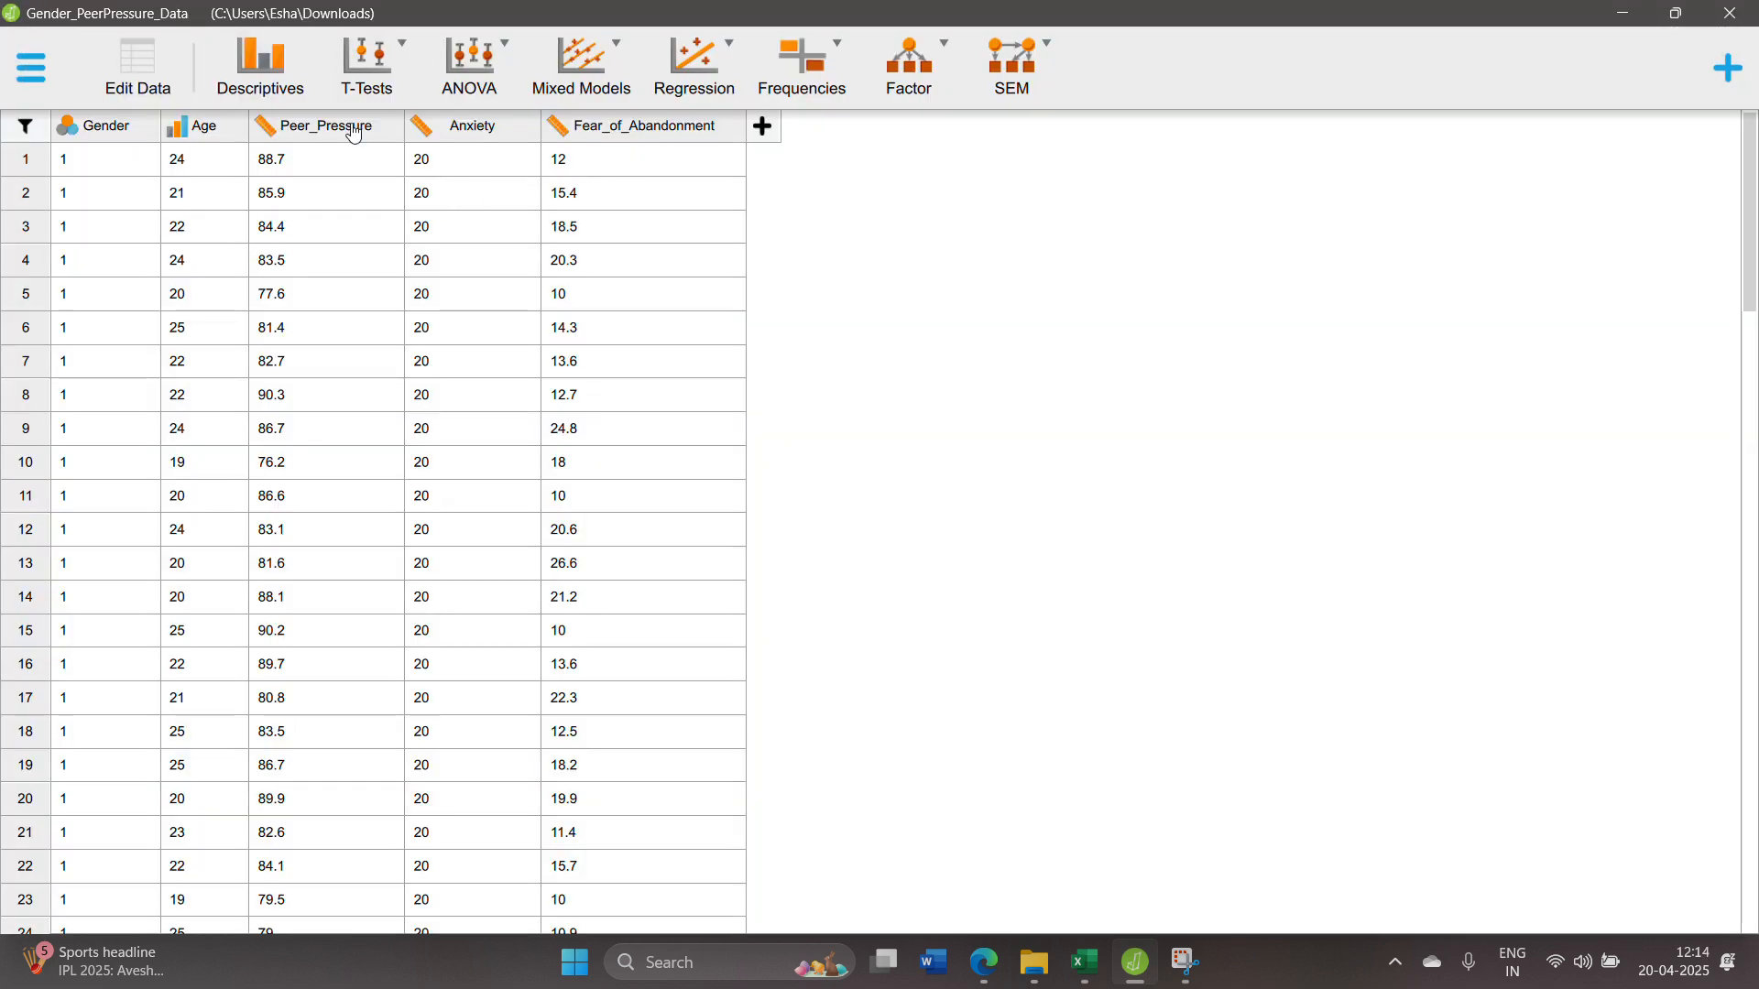
# Create a Descriptive Statistics analysis with Peer_Pressure, Anxiety and Fear_of_Abandonment as its variables.
pyautogui.scroll(-5, 276, 506)
pyautogui.scroll(-20, 277, 505)
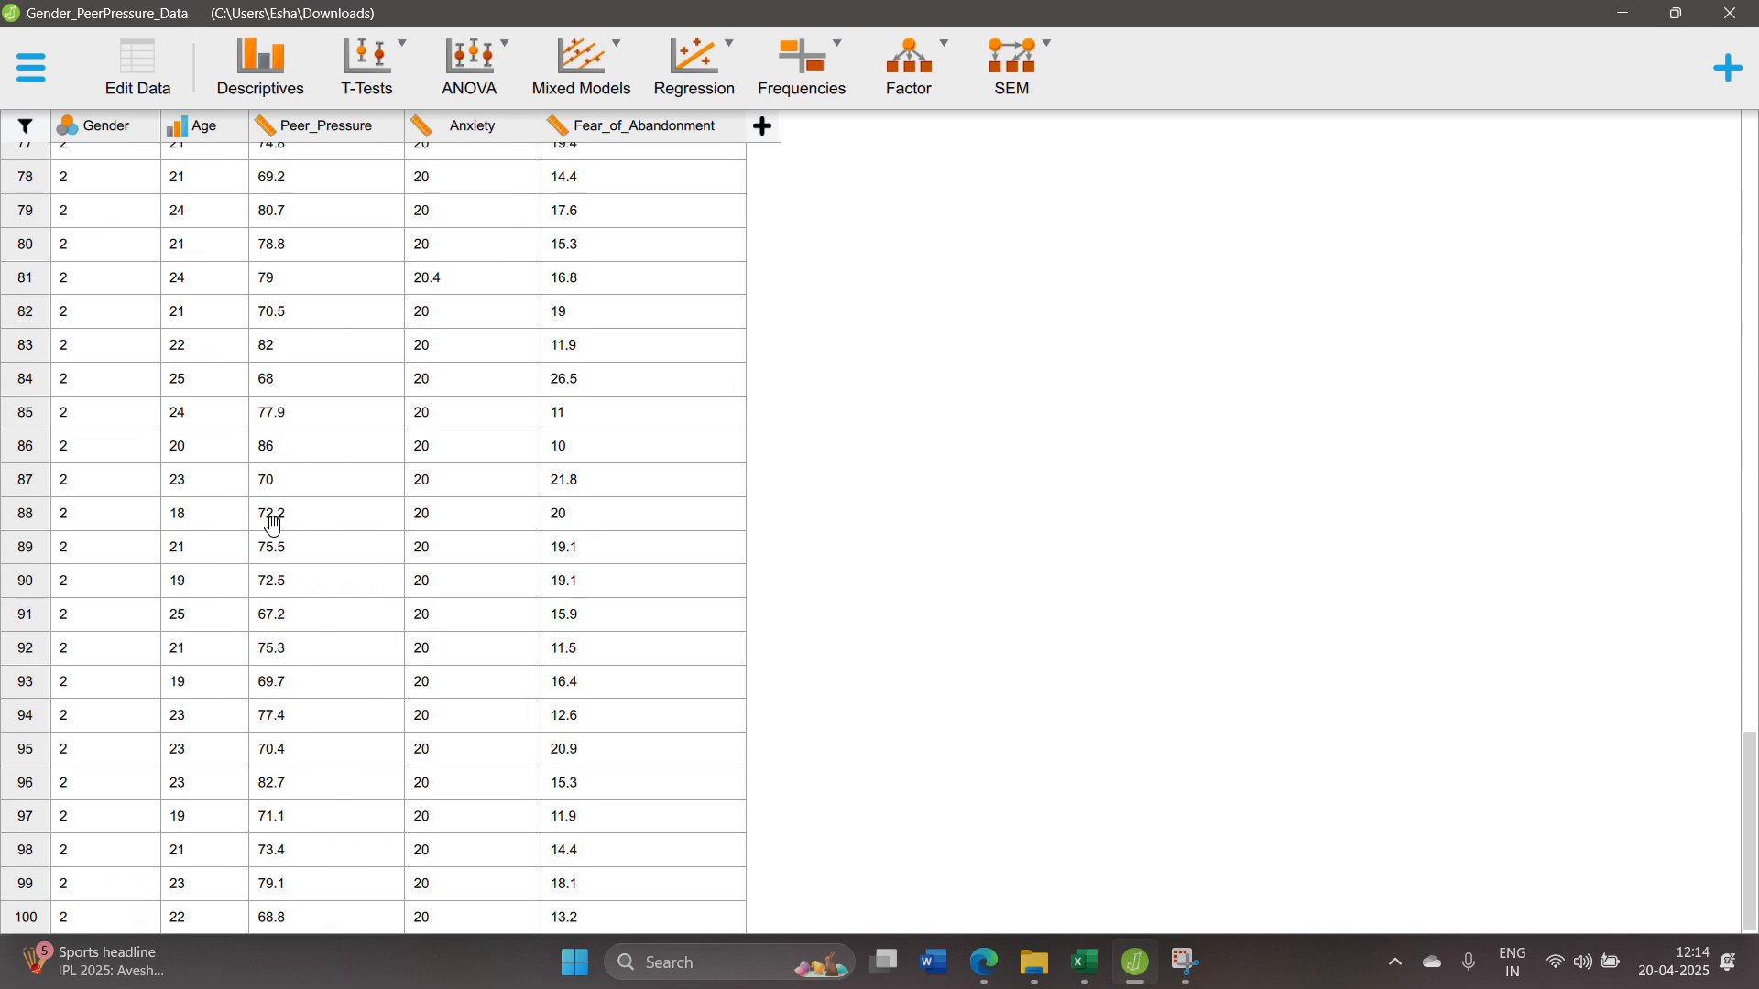
pyautogui.scroll(11, 267, 312)
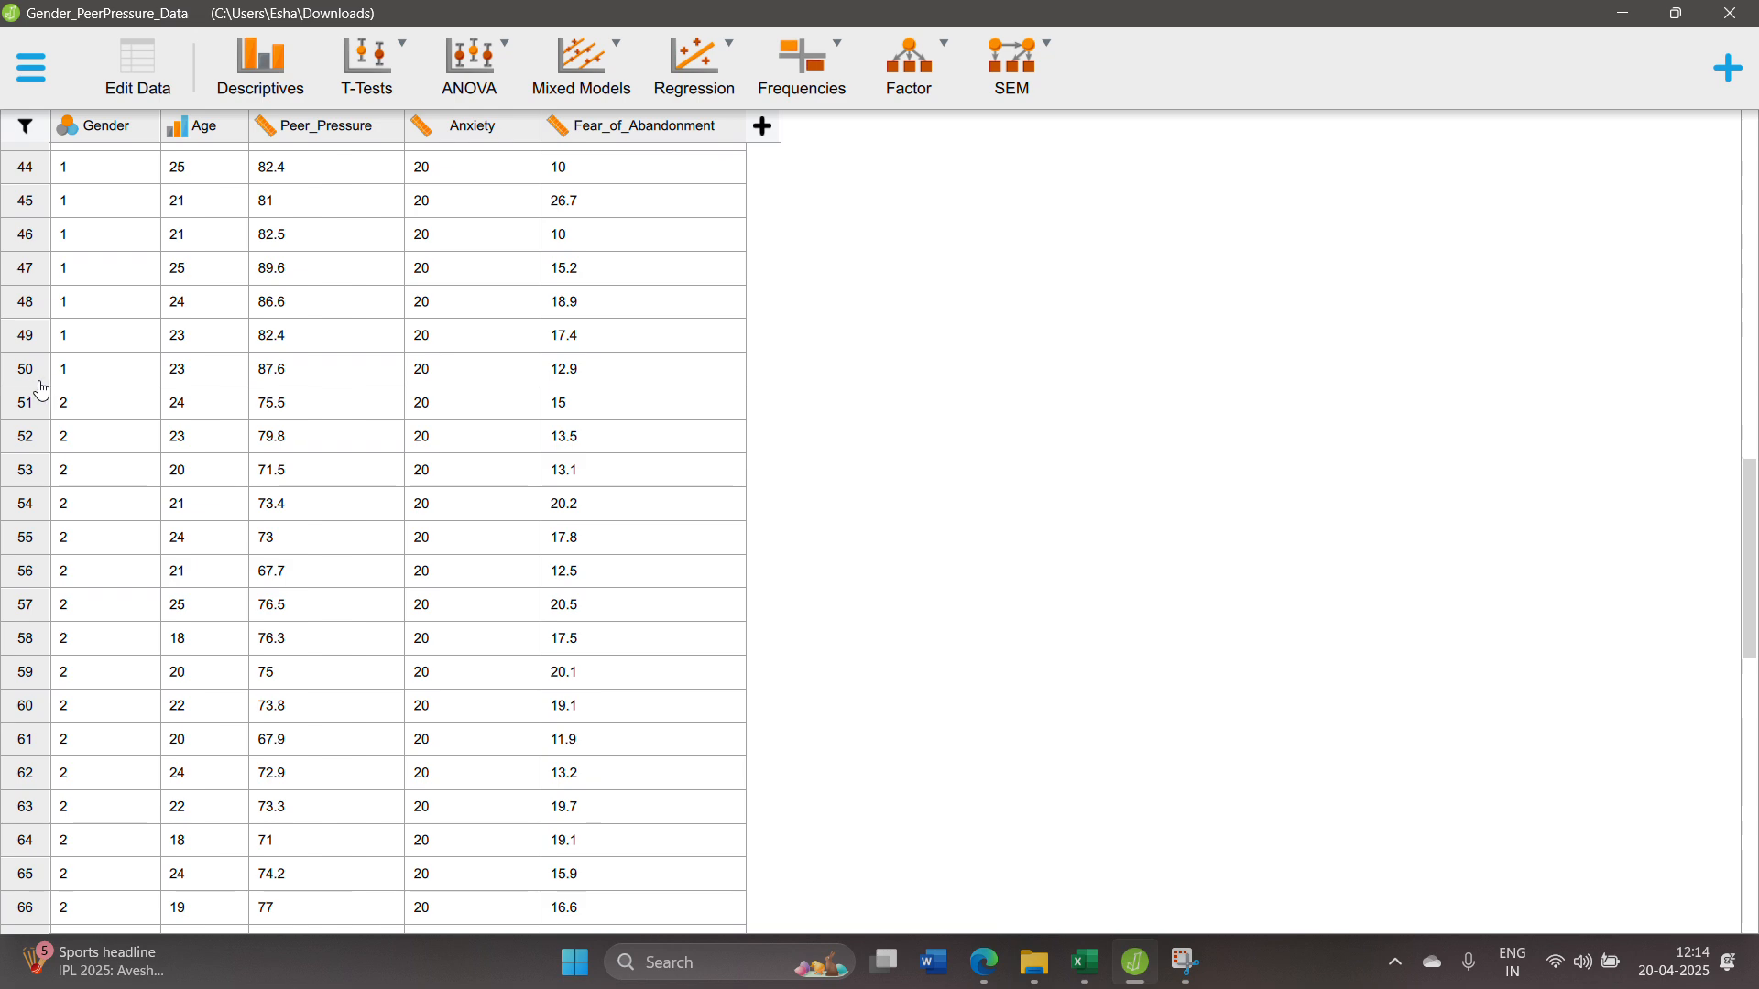
pyautogui.scroll(14, 242, 300)
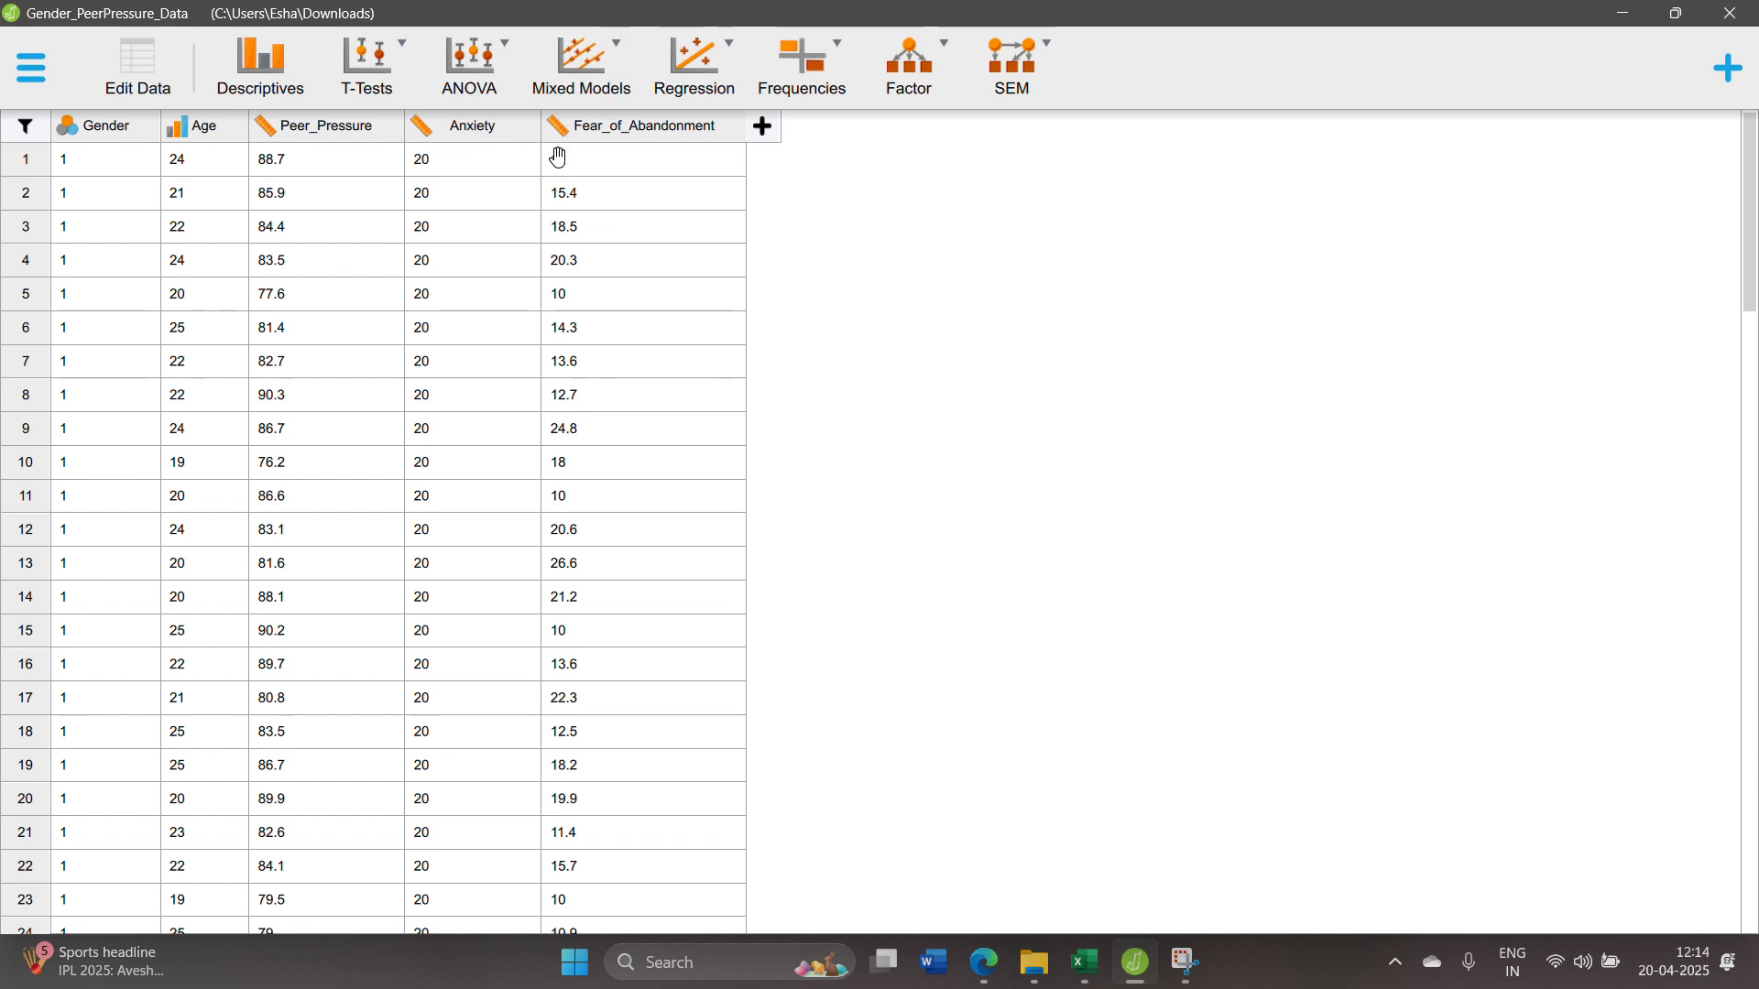
pyautogui.click(266, 61)
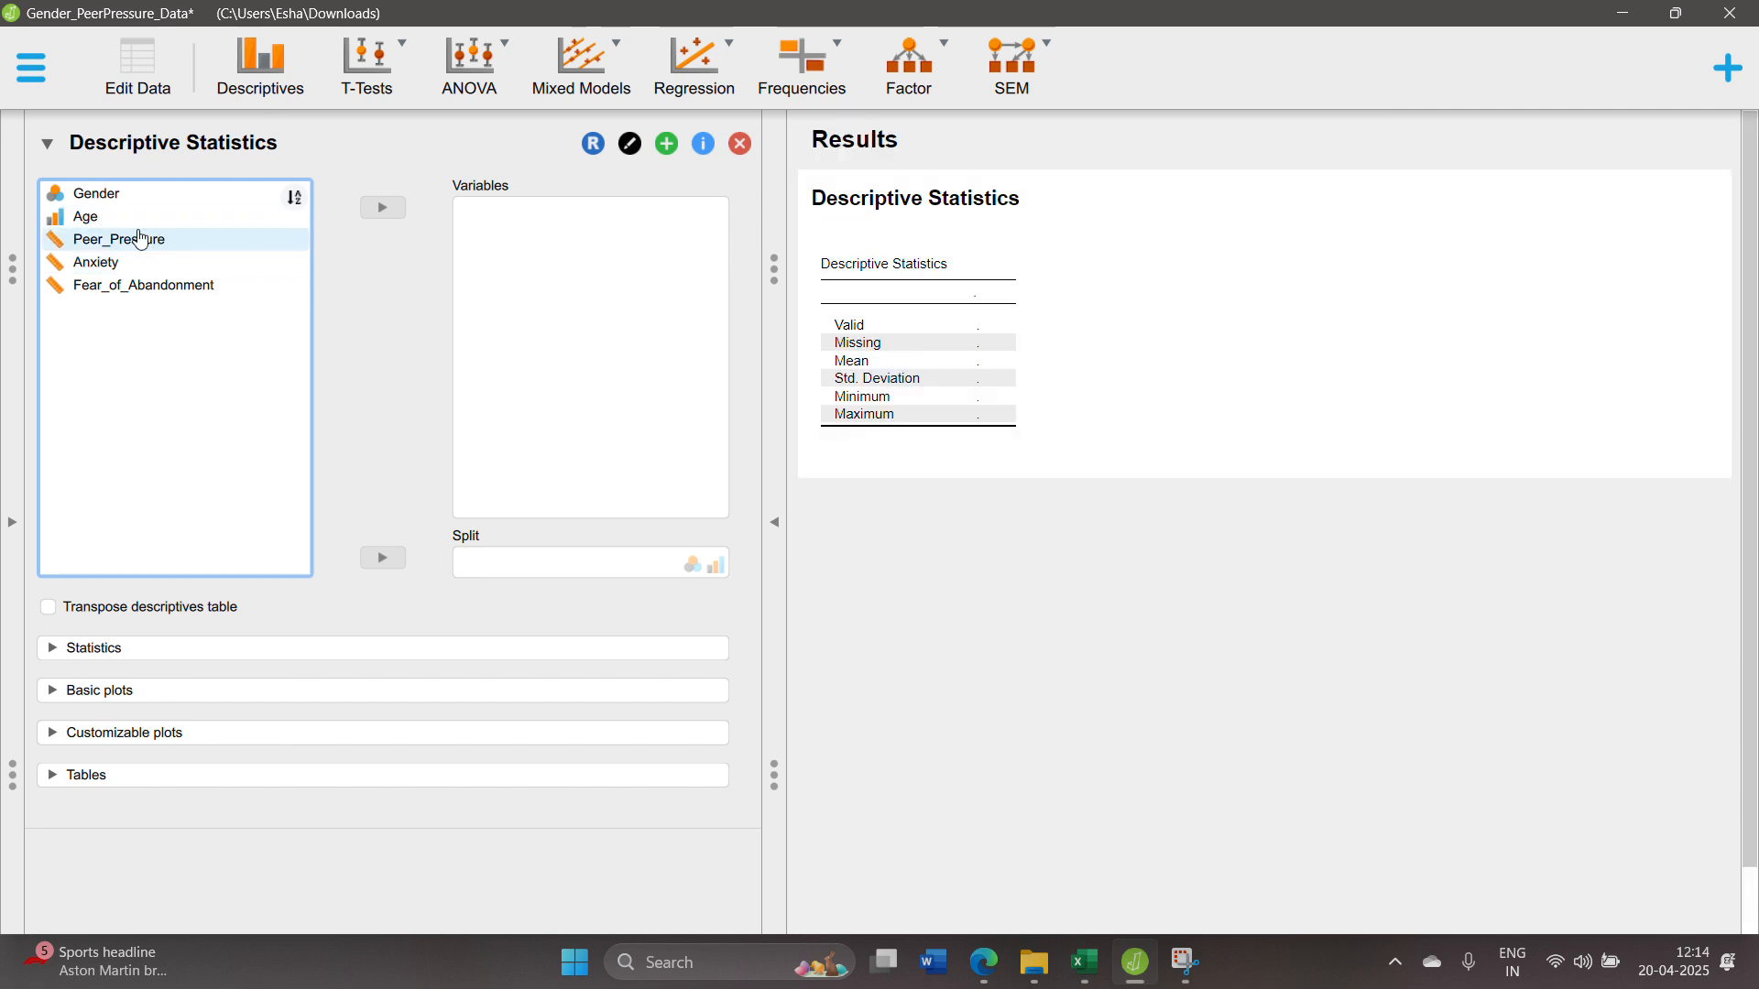
pyautogui.click(145, 239)
pyautogui.click(383, 208)
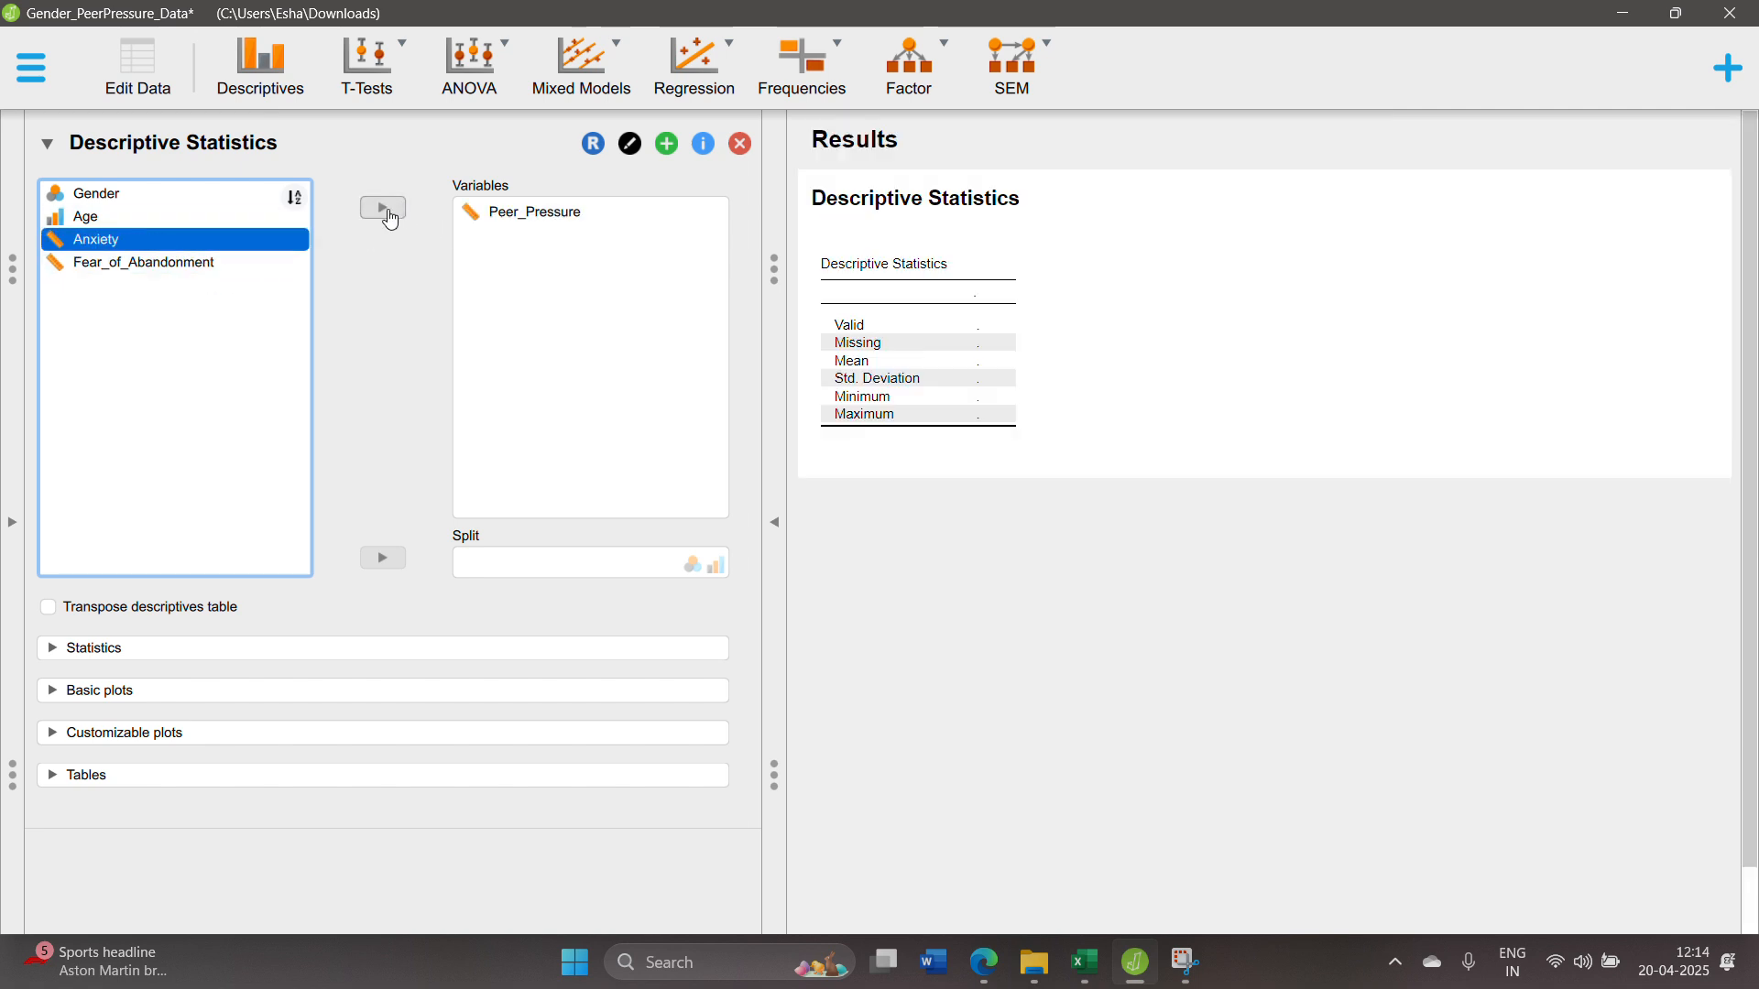
pyautogui.keyDown('ctrl'); pyautogui.click(170, 255); pyautogui.keyUp('ctrl')
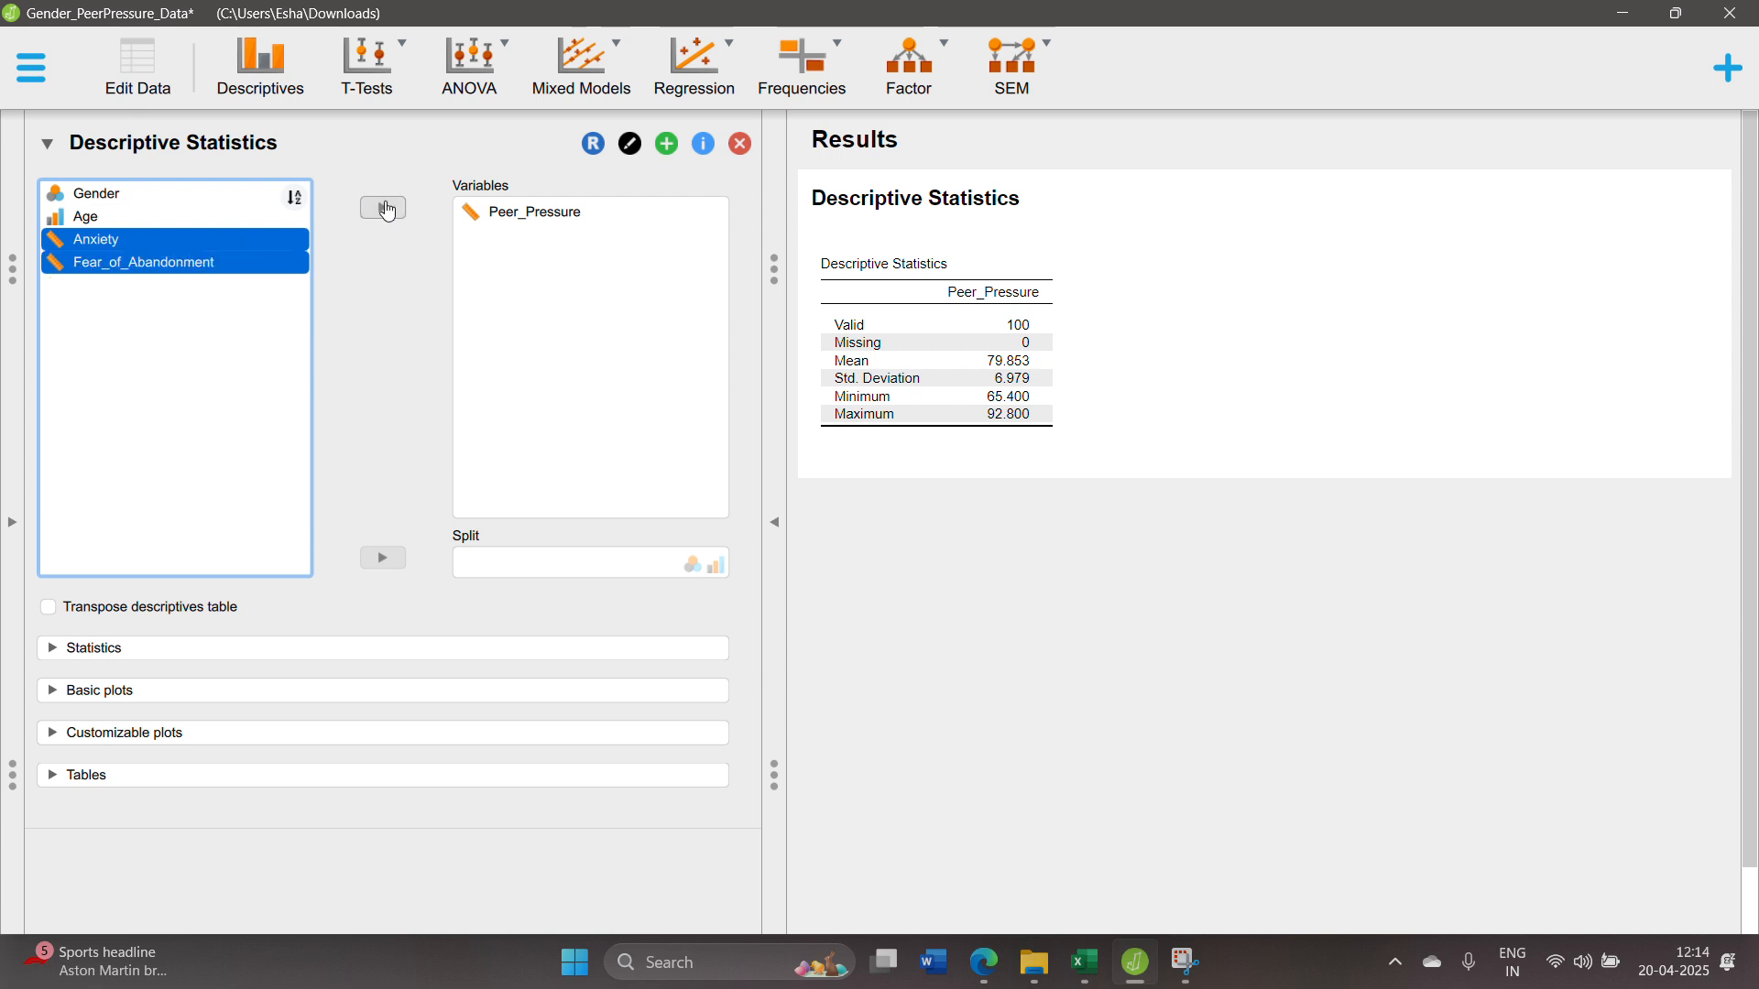
pyautogui.click(383, 208)
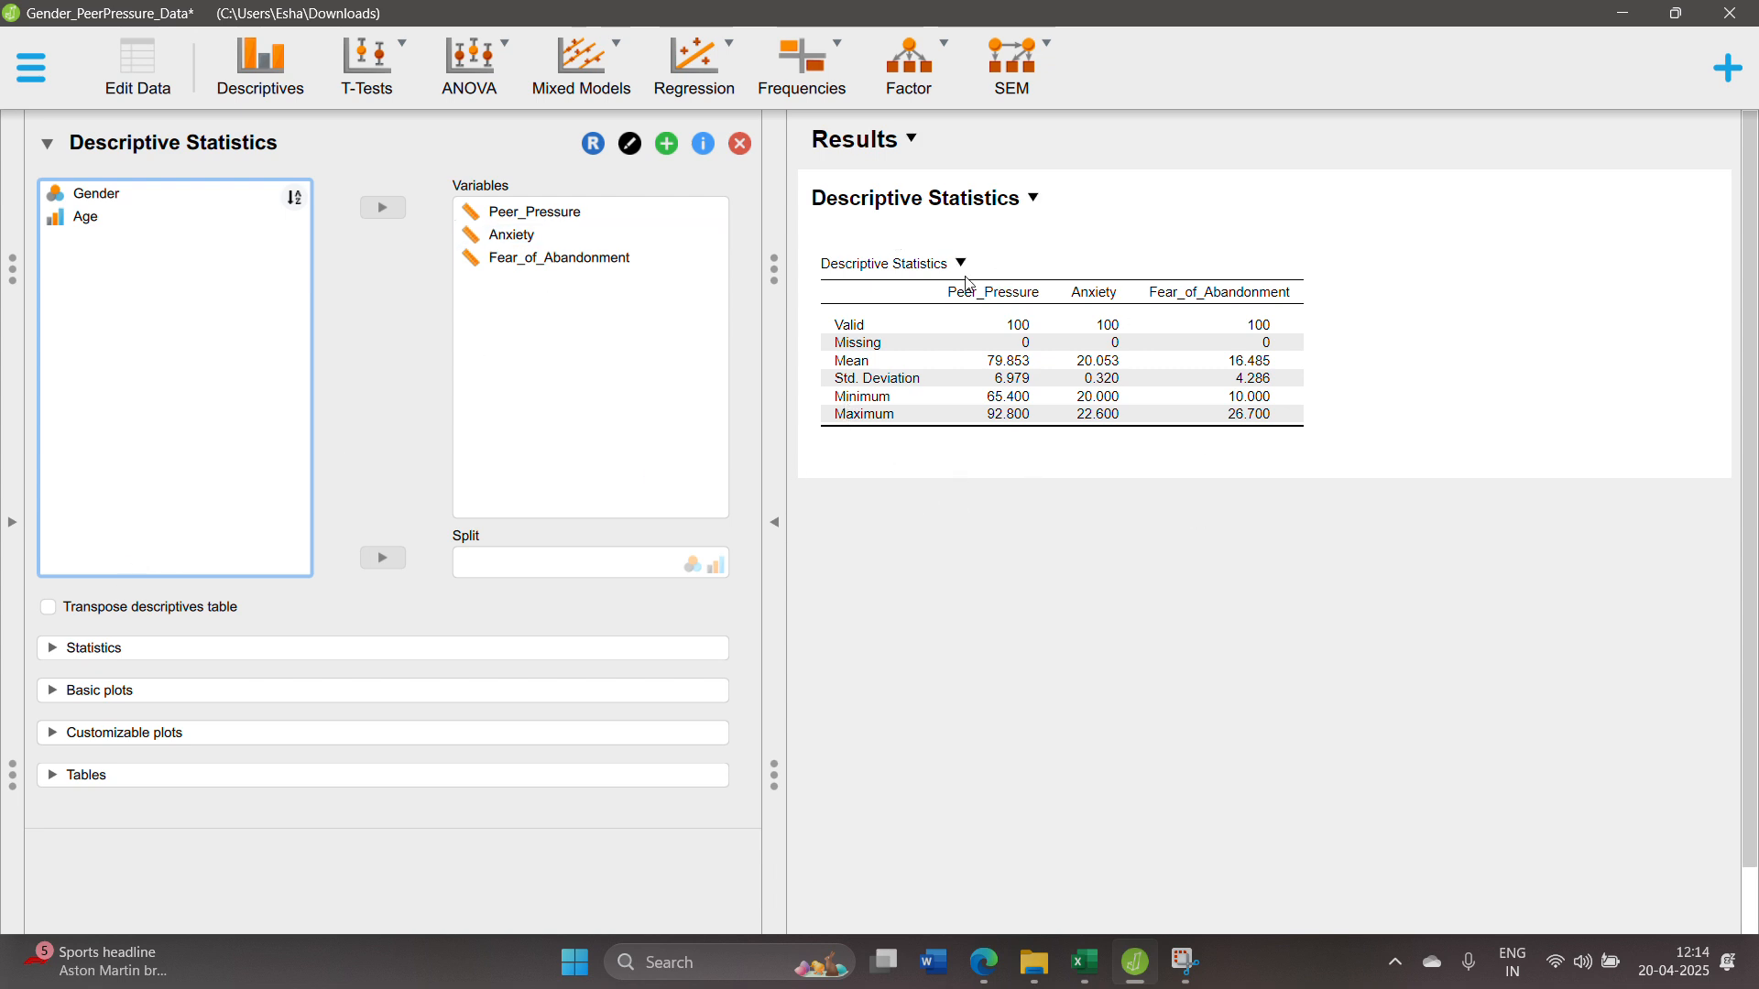
# Include median, skewness and kurtosis in the descriptive statistics, and exclude minimum and maximum.
pyautogui.click(69, 648)
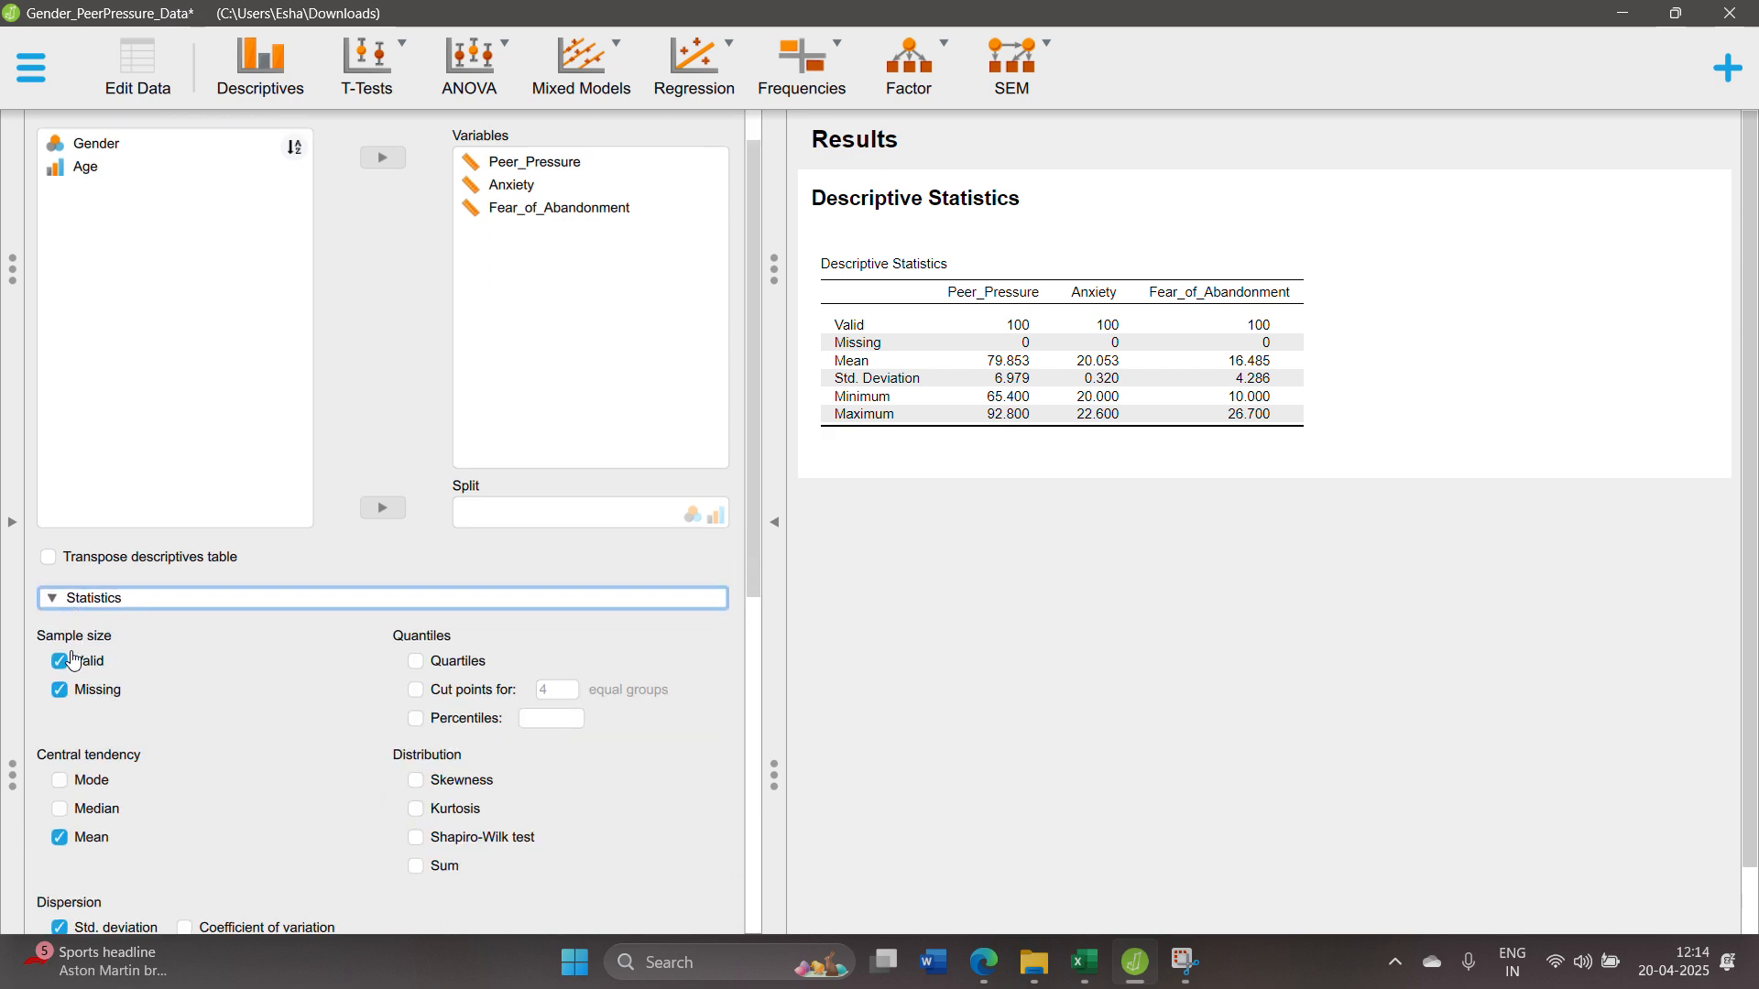
pyautogui.scroll(-6, 73, 661)
pyautogui.scroll(1, 201, 577)
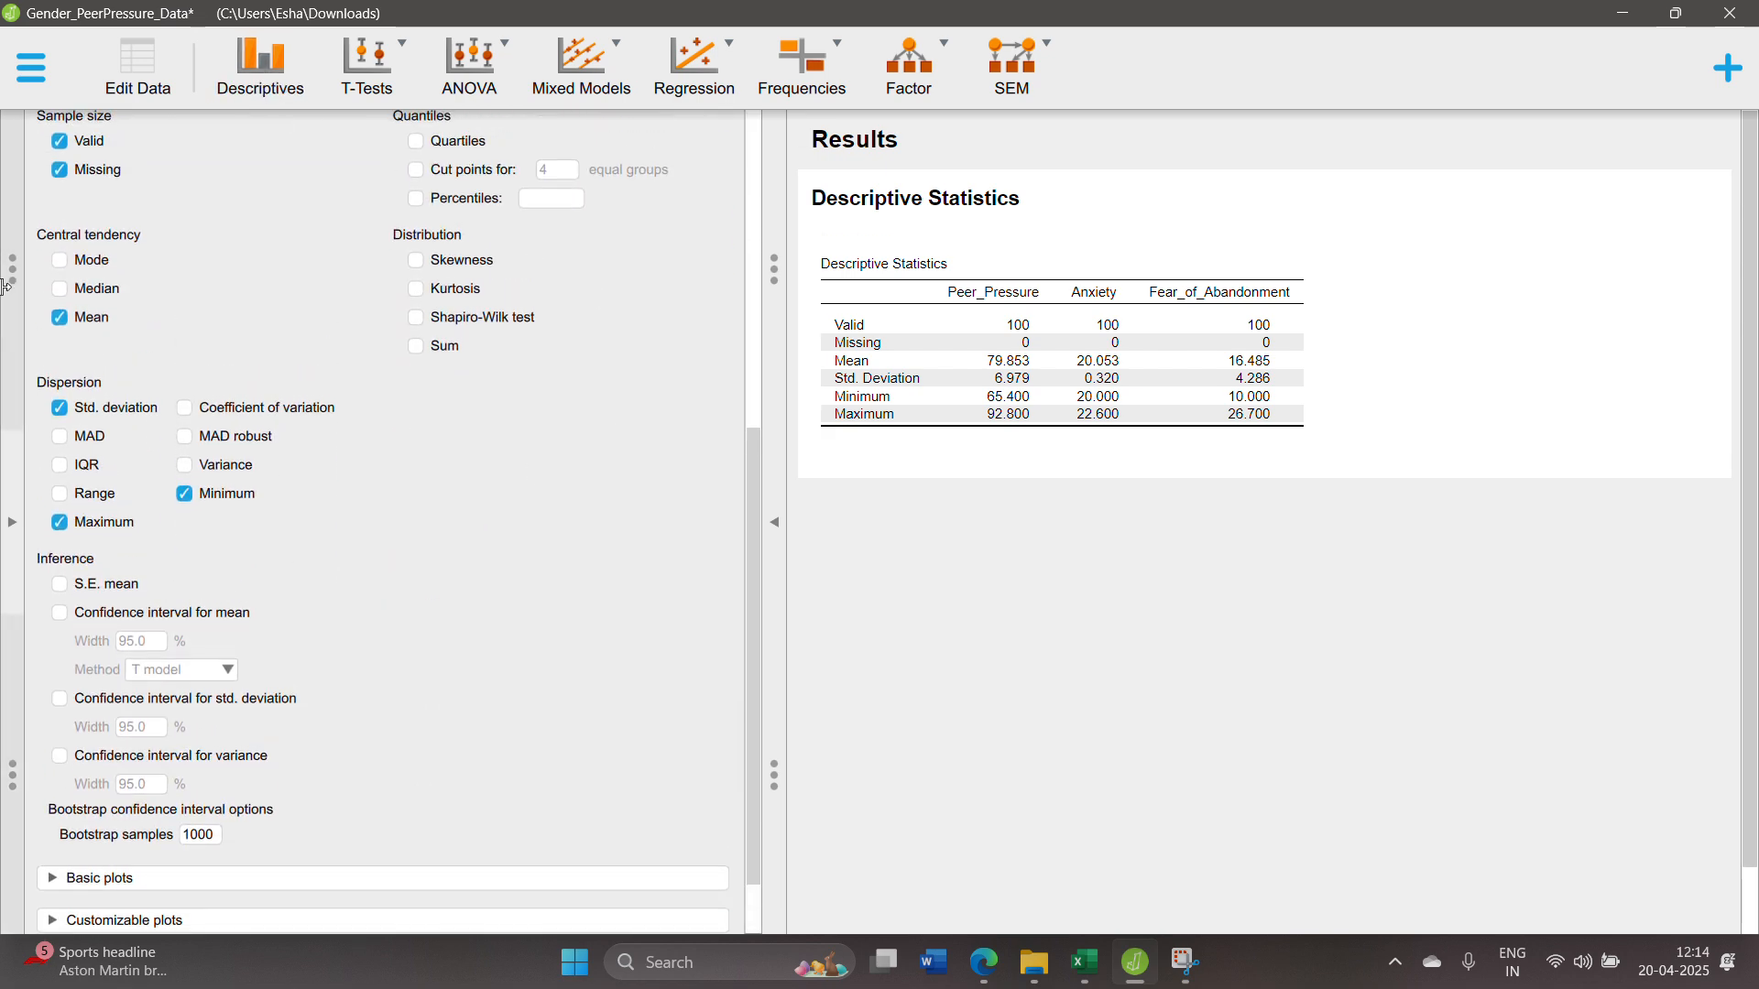
pyautogui.click(57, 291)
pyautogui.click(421, 264)
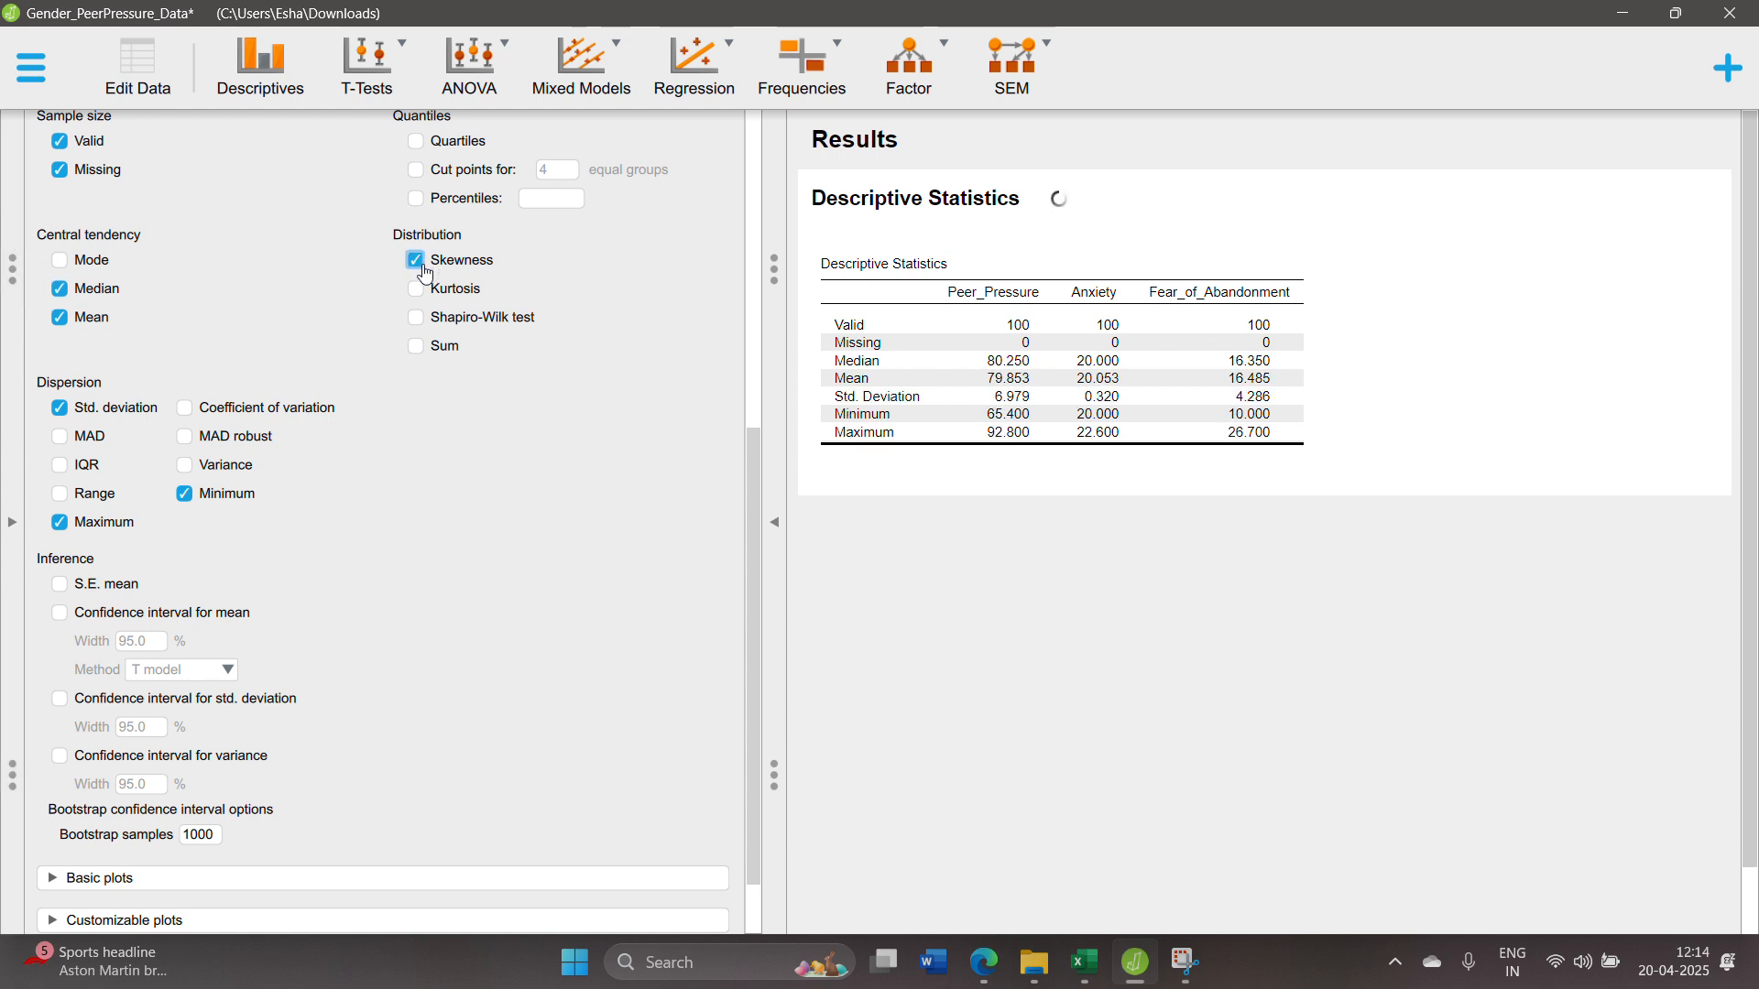
pyautogui.click(419, 289)
pyautogui.click(184, 495)
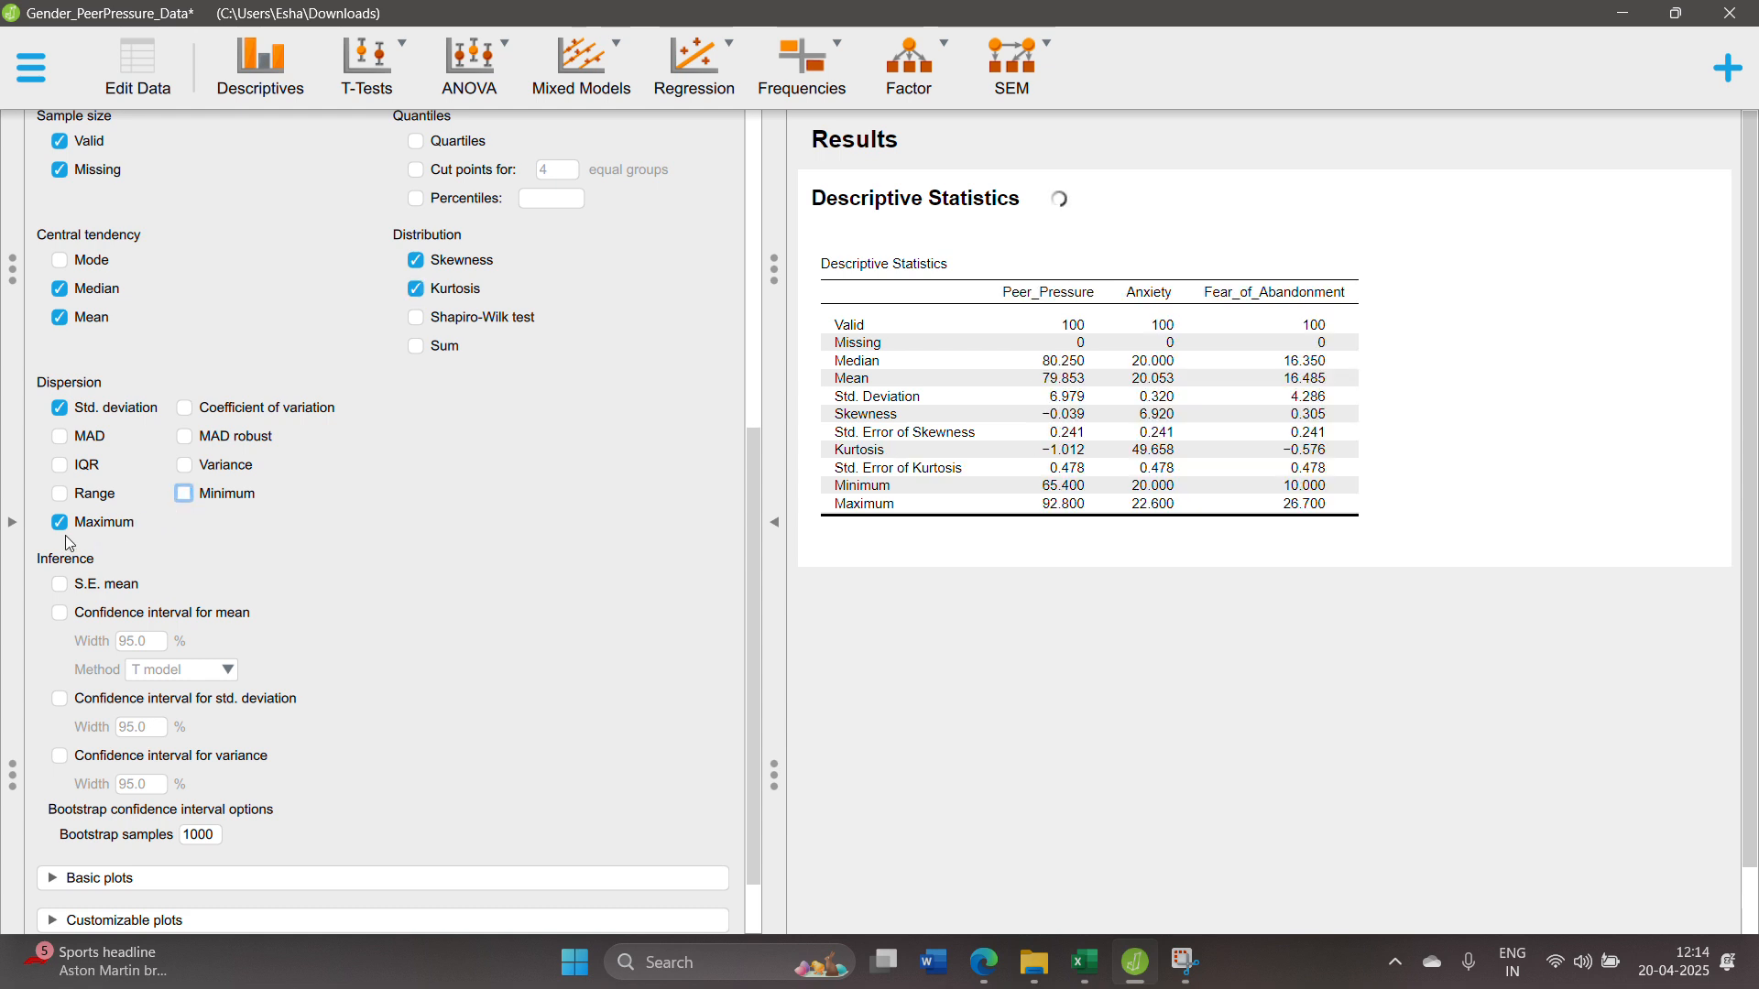
pyautogui.click(58, 523)
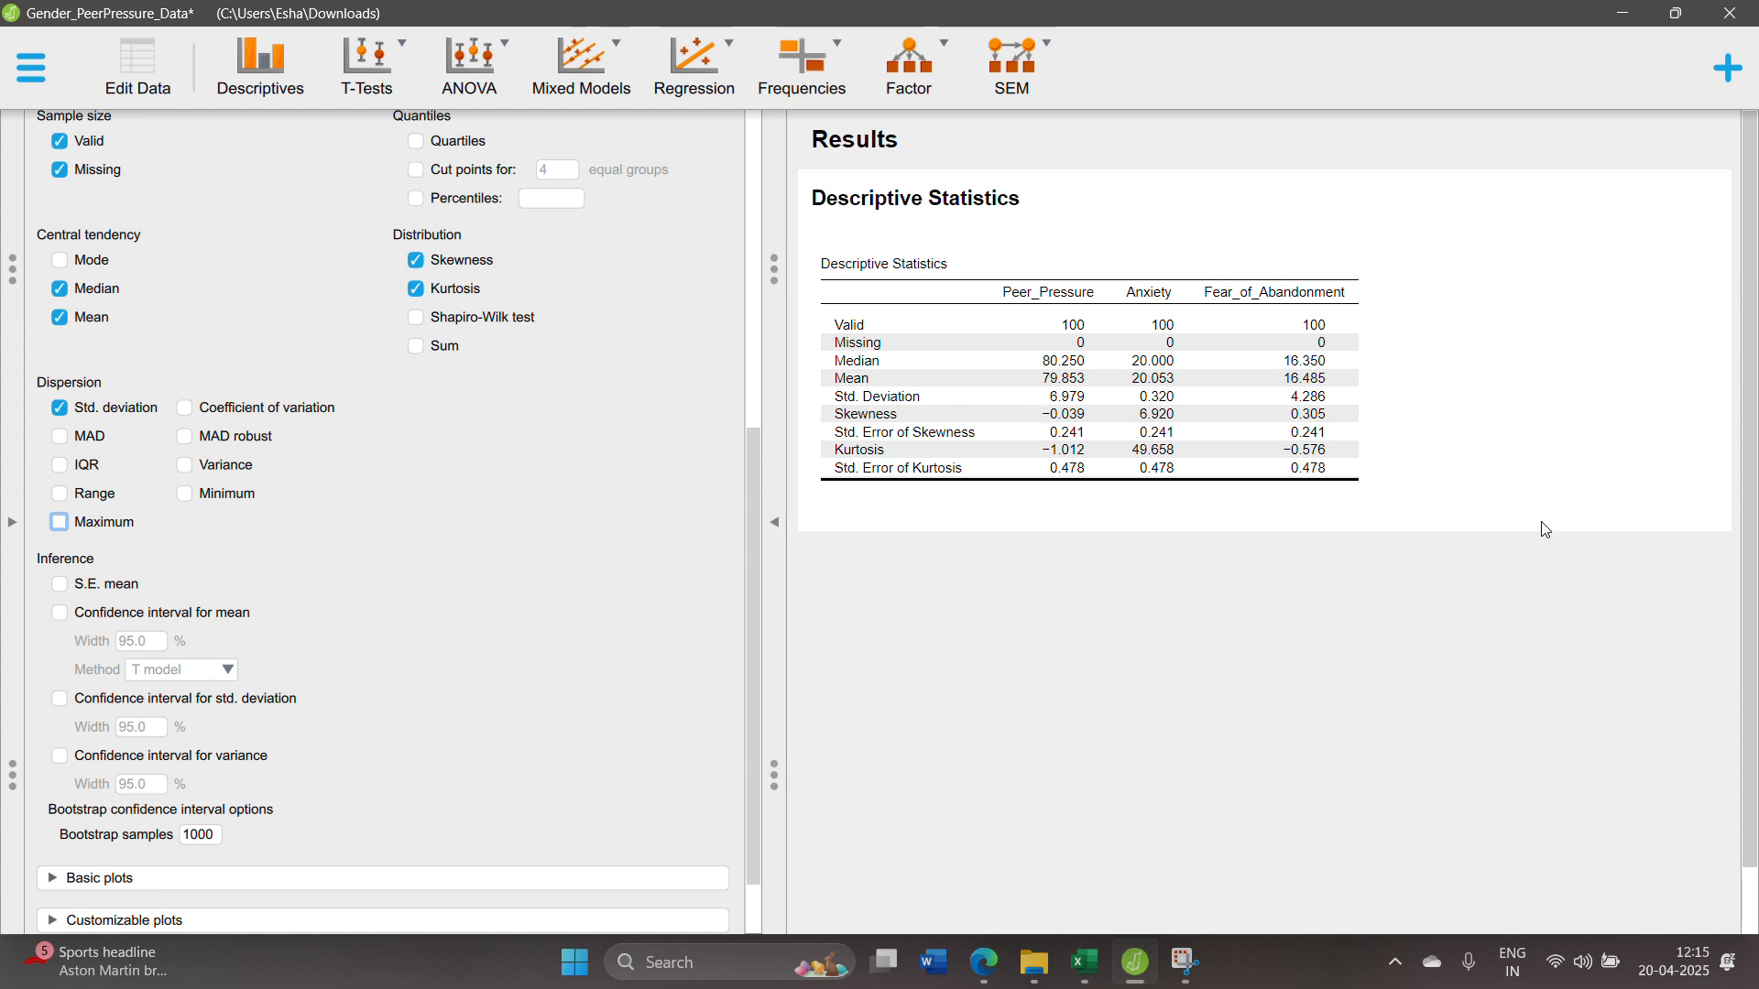
# Split the descriptive statistics by Gender.
pyautogui.scroll(1, 558, 385)
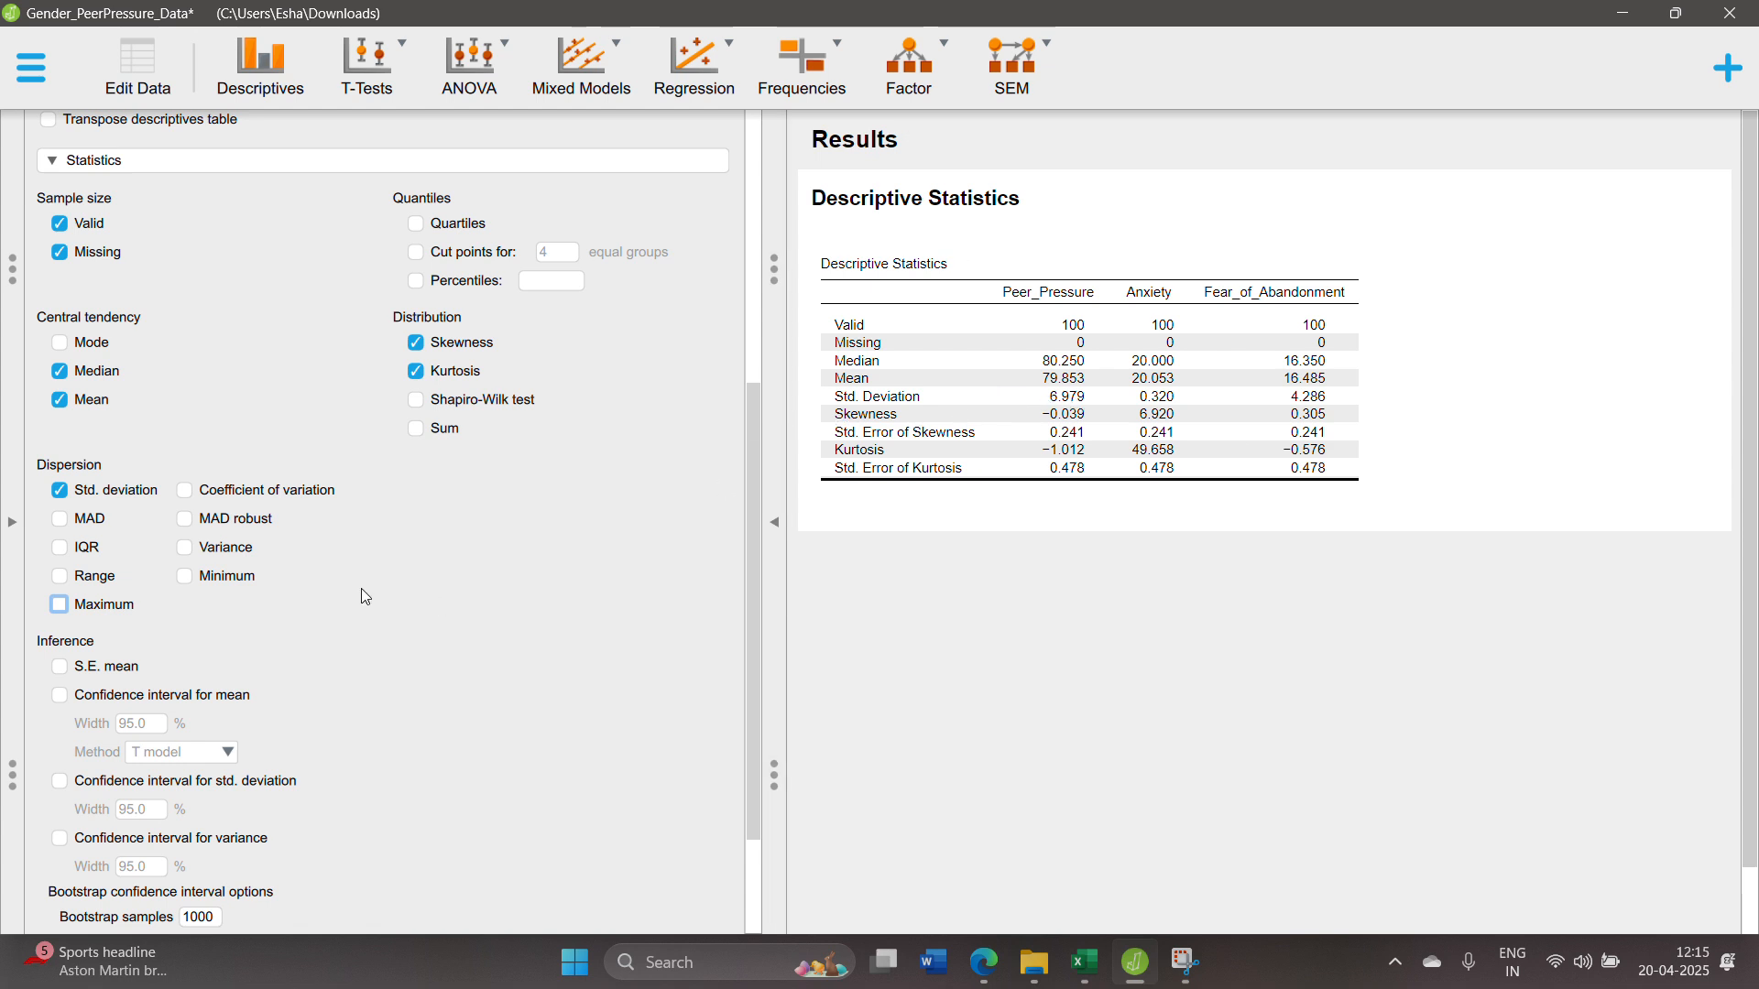
pyautogui.scroll(5, 365, 590)
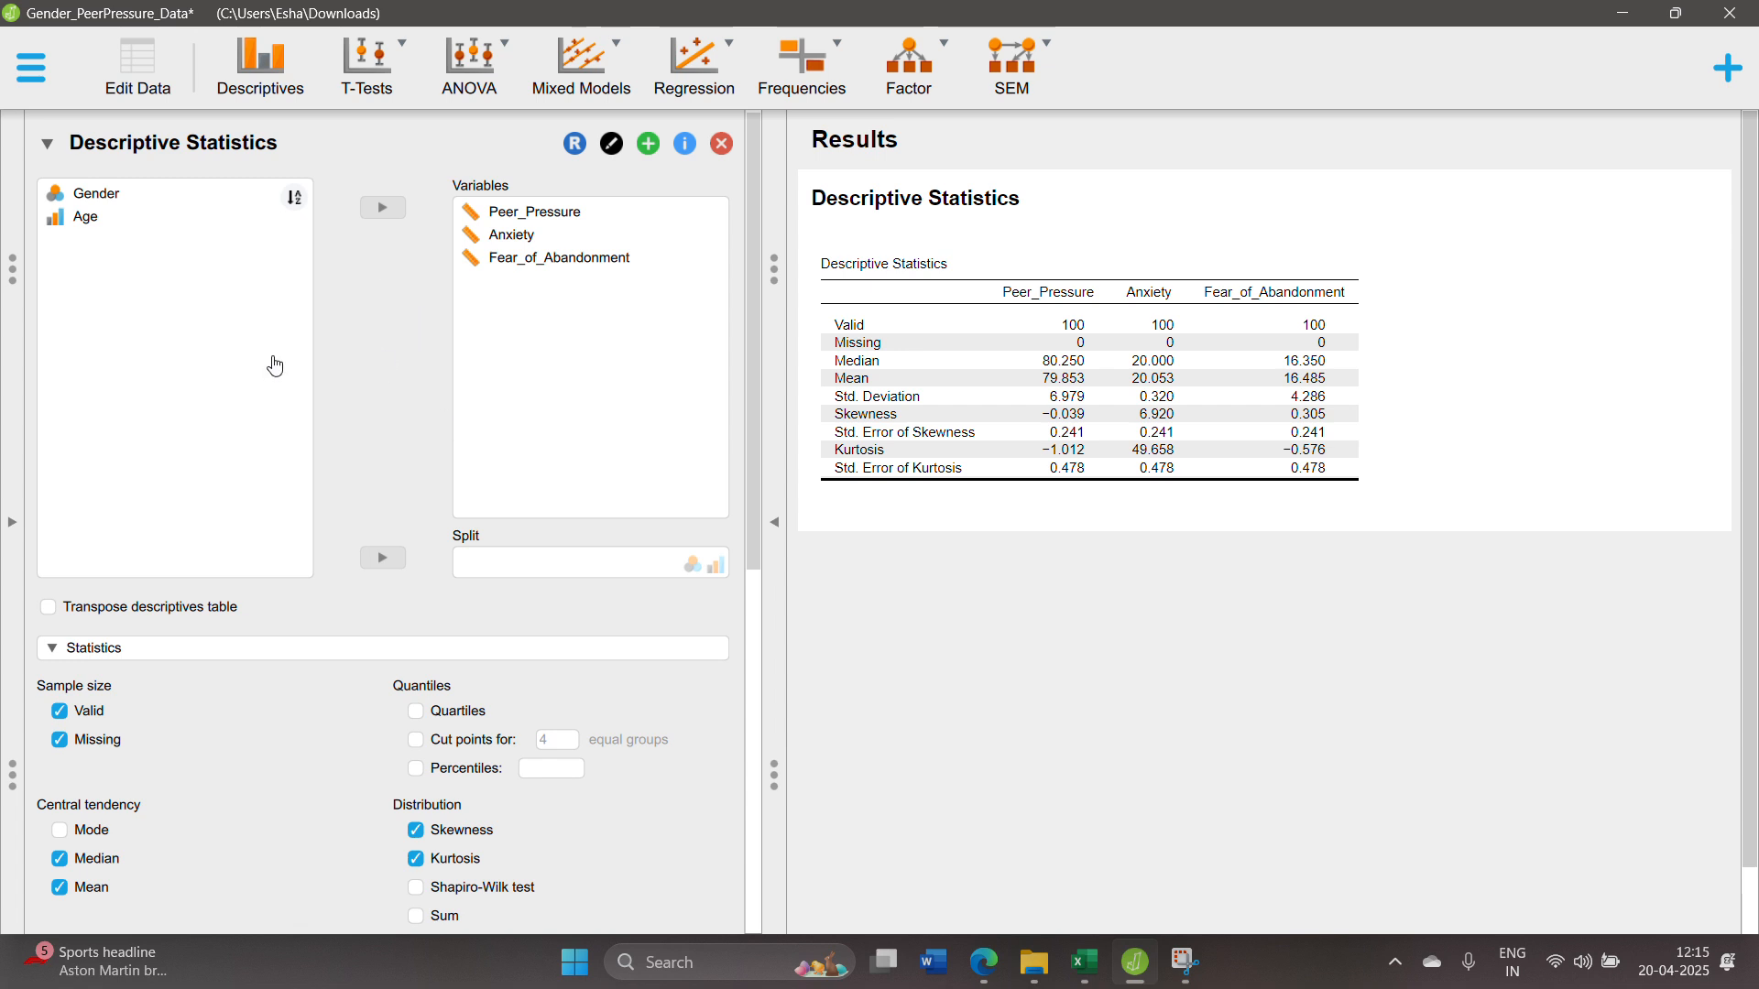
pyautogui.click(152, 202)
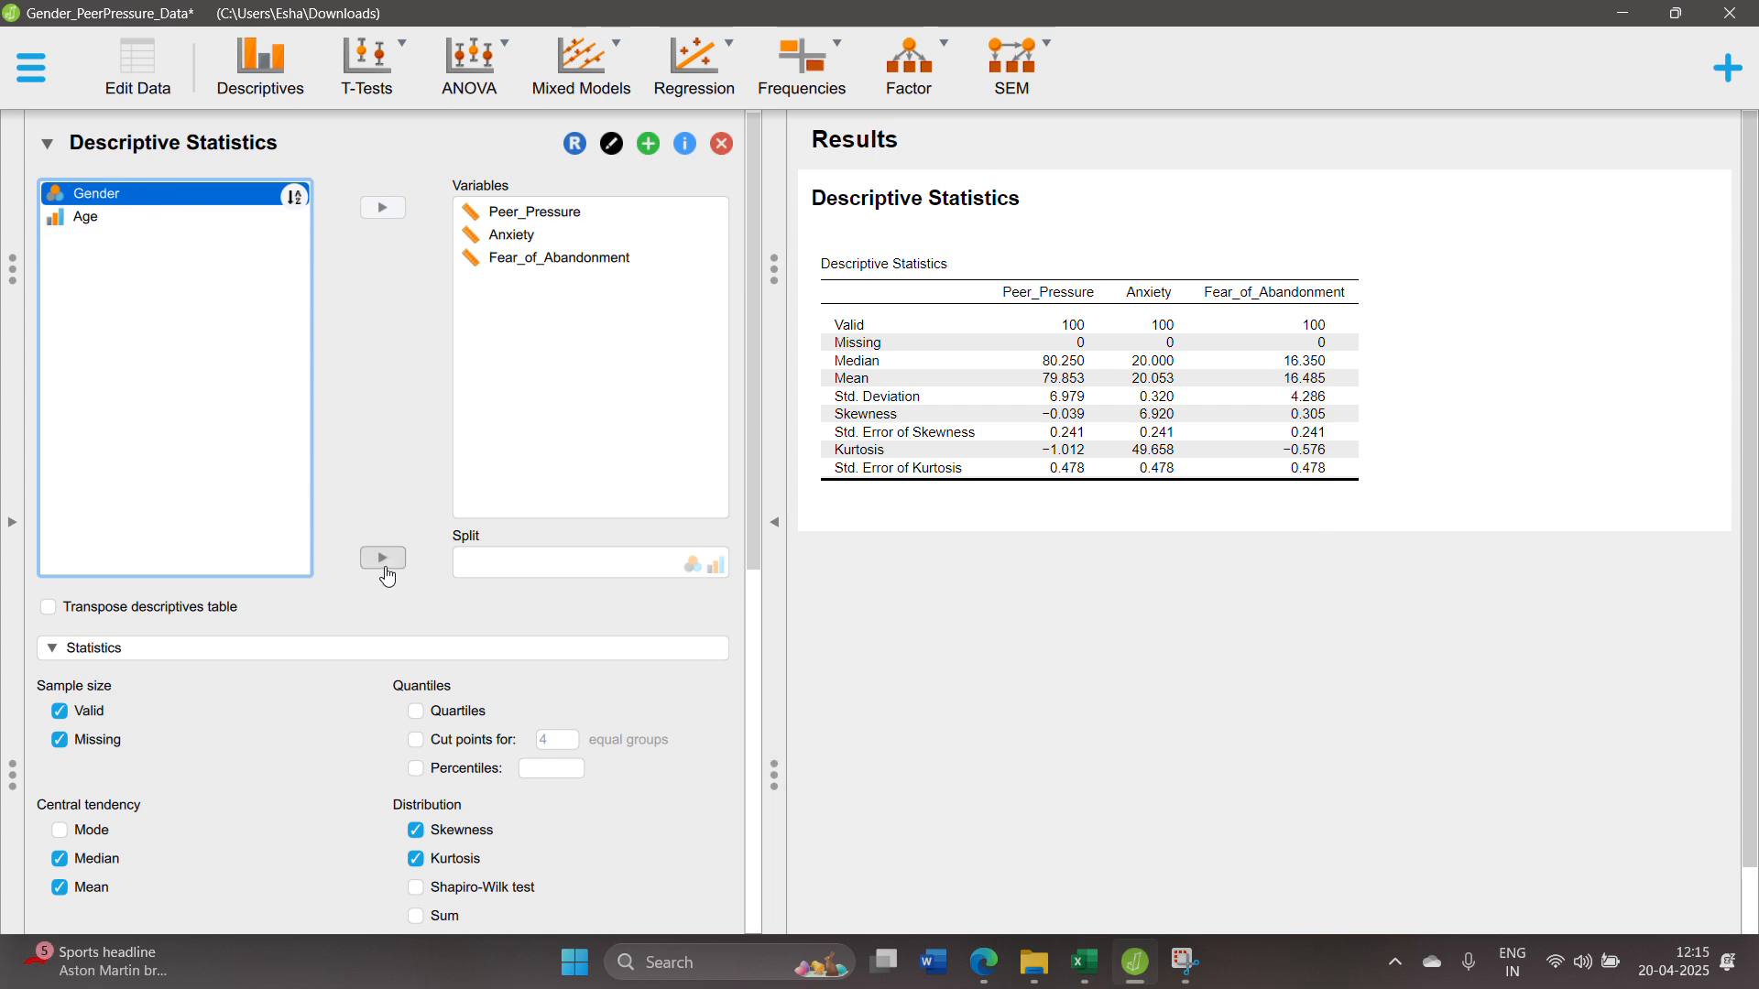
pyautogui.click(384, 560)
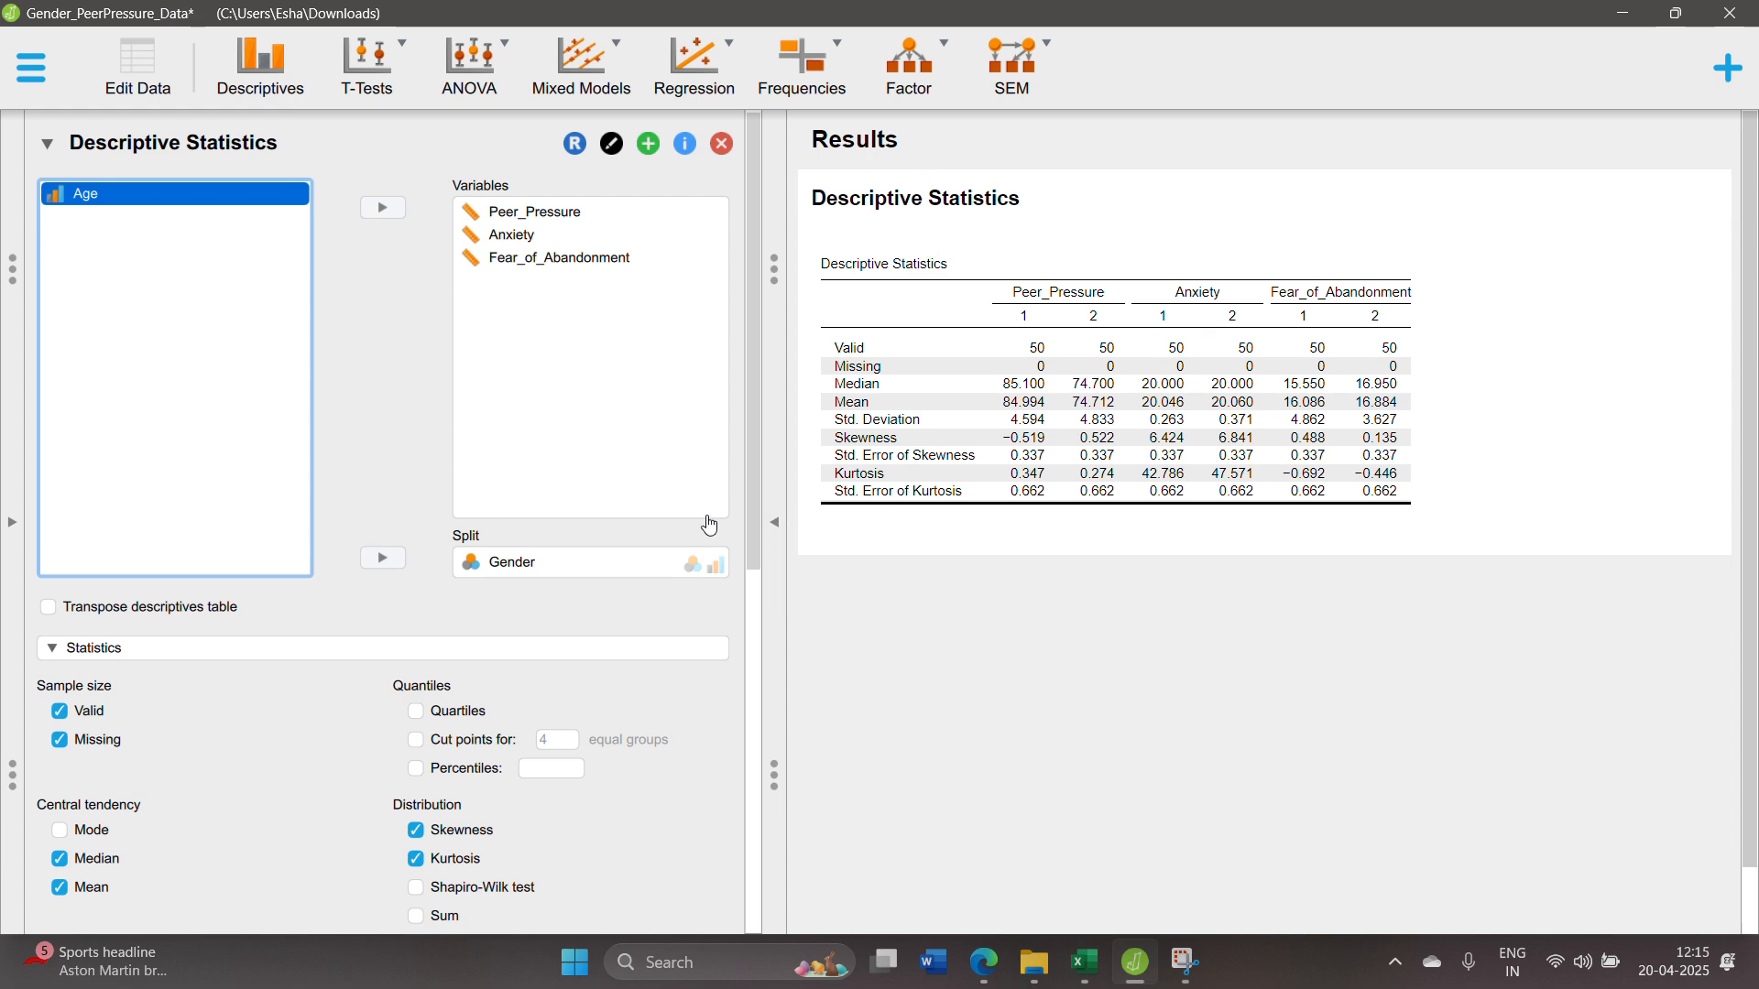
pyautogui.scroll(-8, 239, 411)
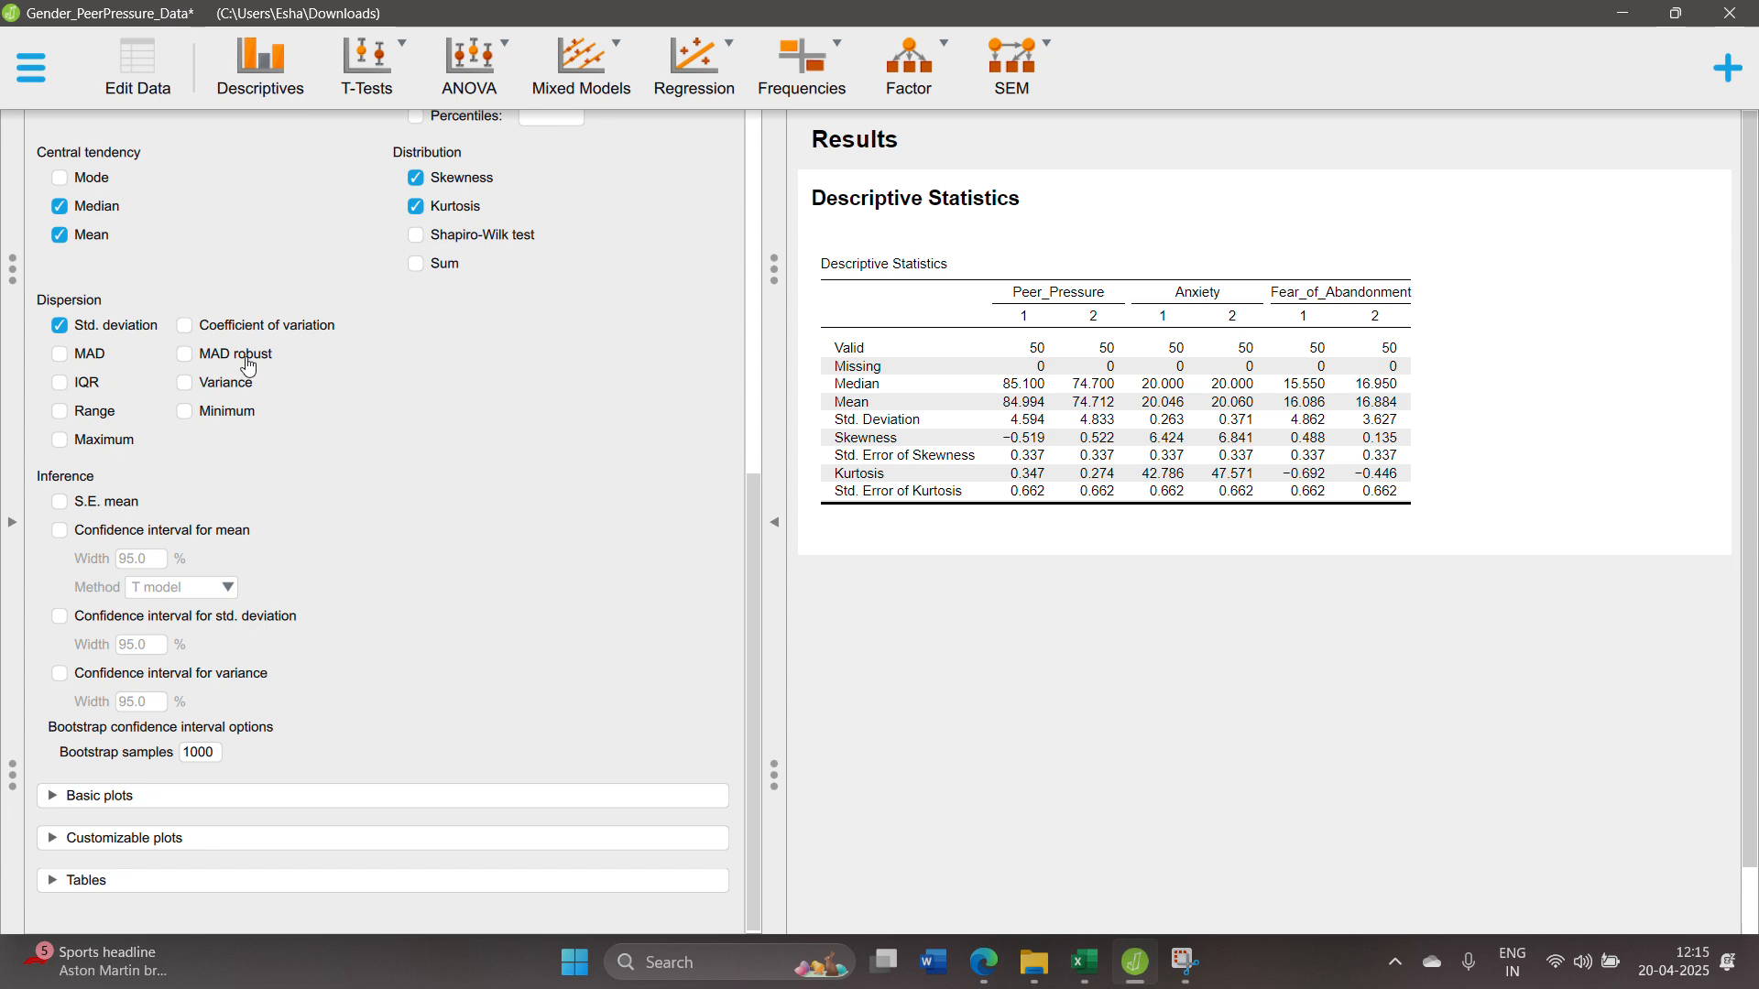
pyautogui.click(53, 797)
pyautogui.scroll(-5, 128, 672)
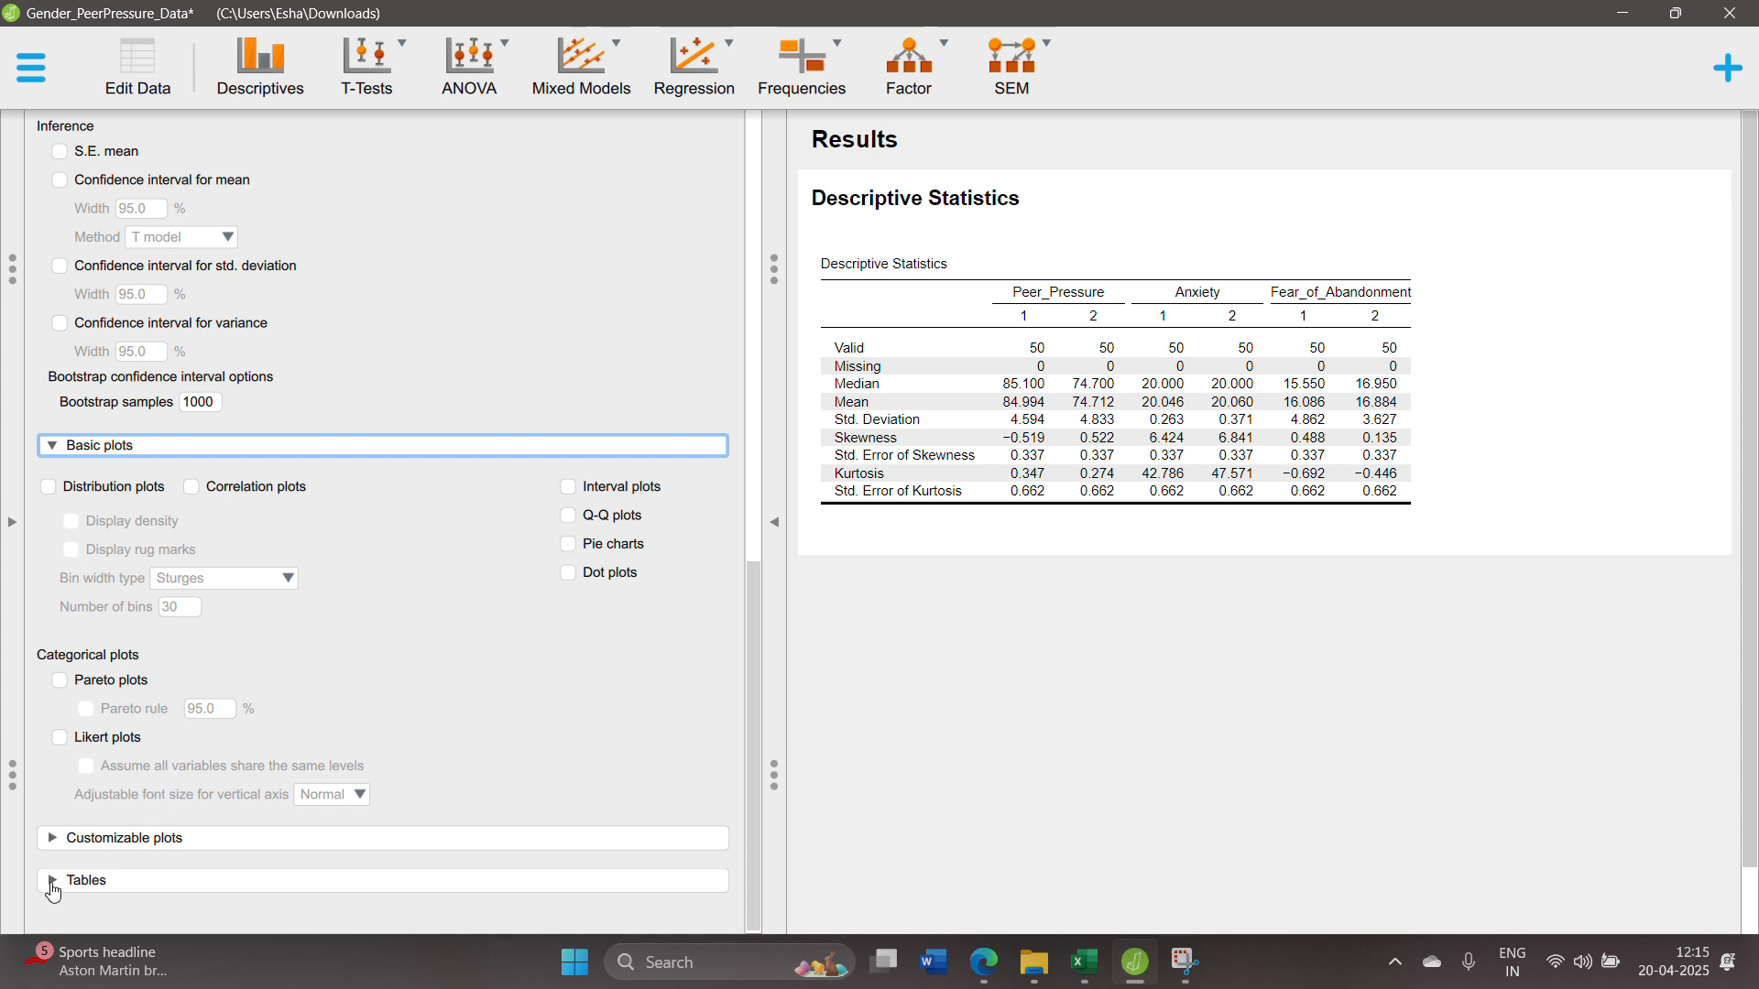
pyautogui.click(52, 883)
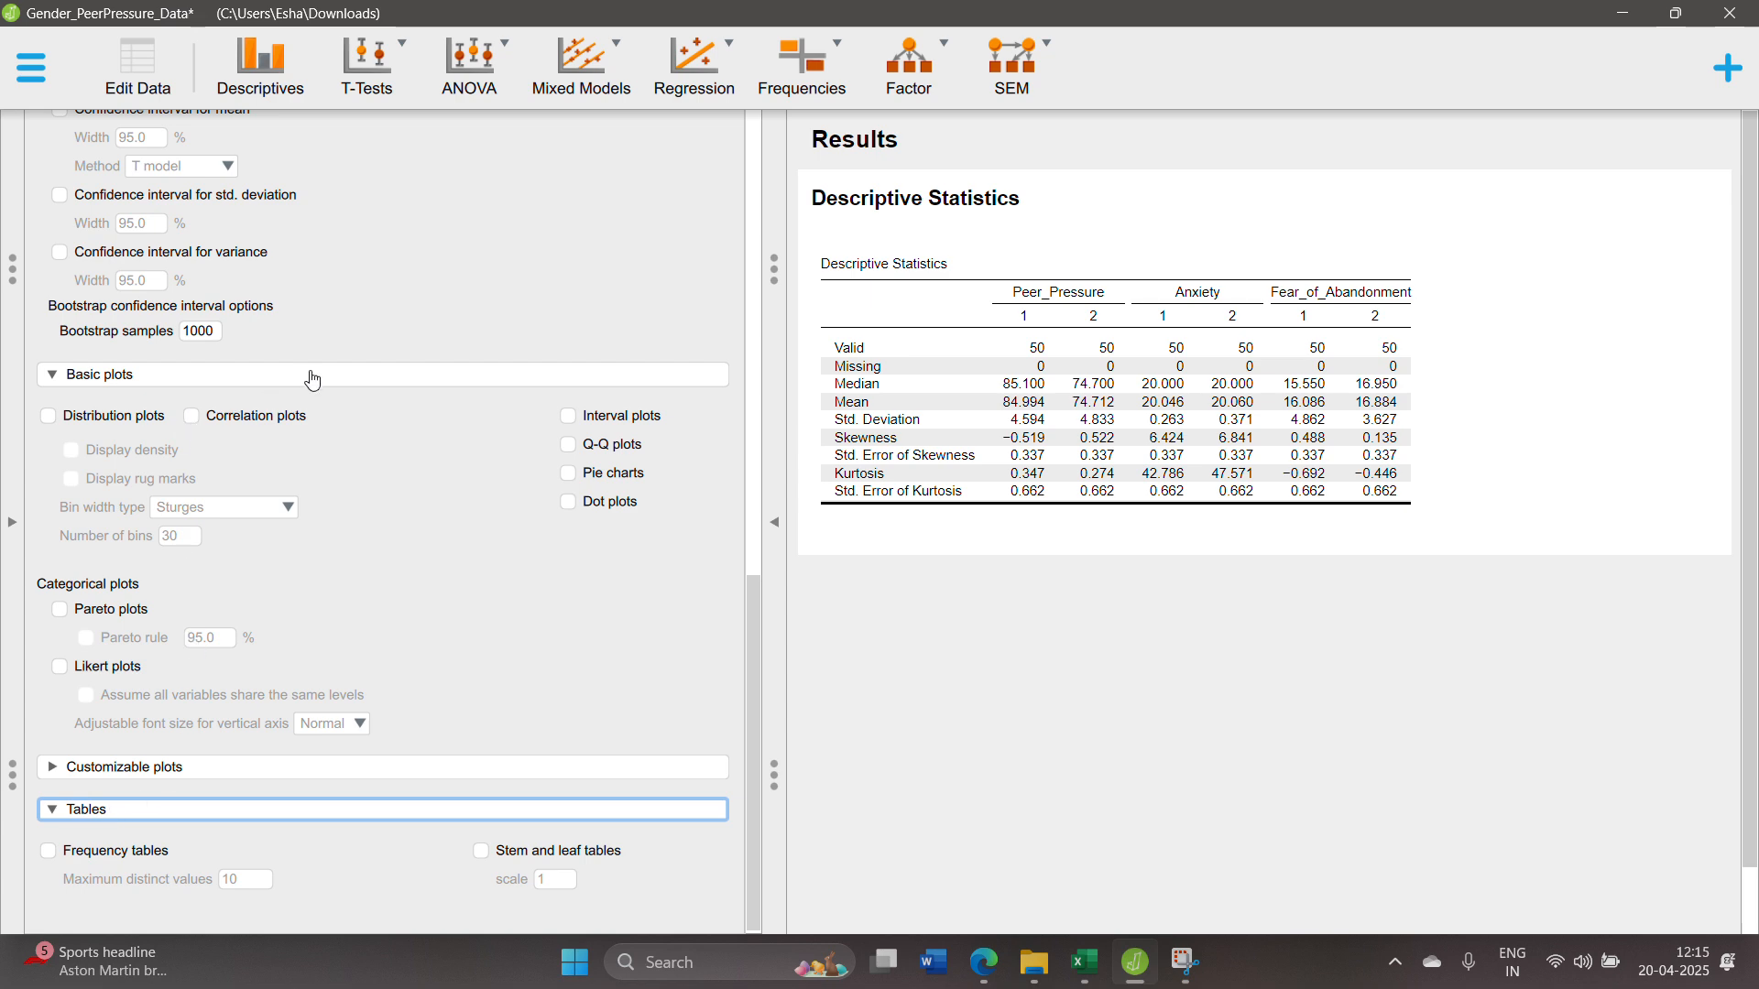
pyautogui.scroll(10, 399, 414)
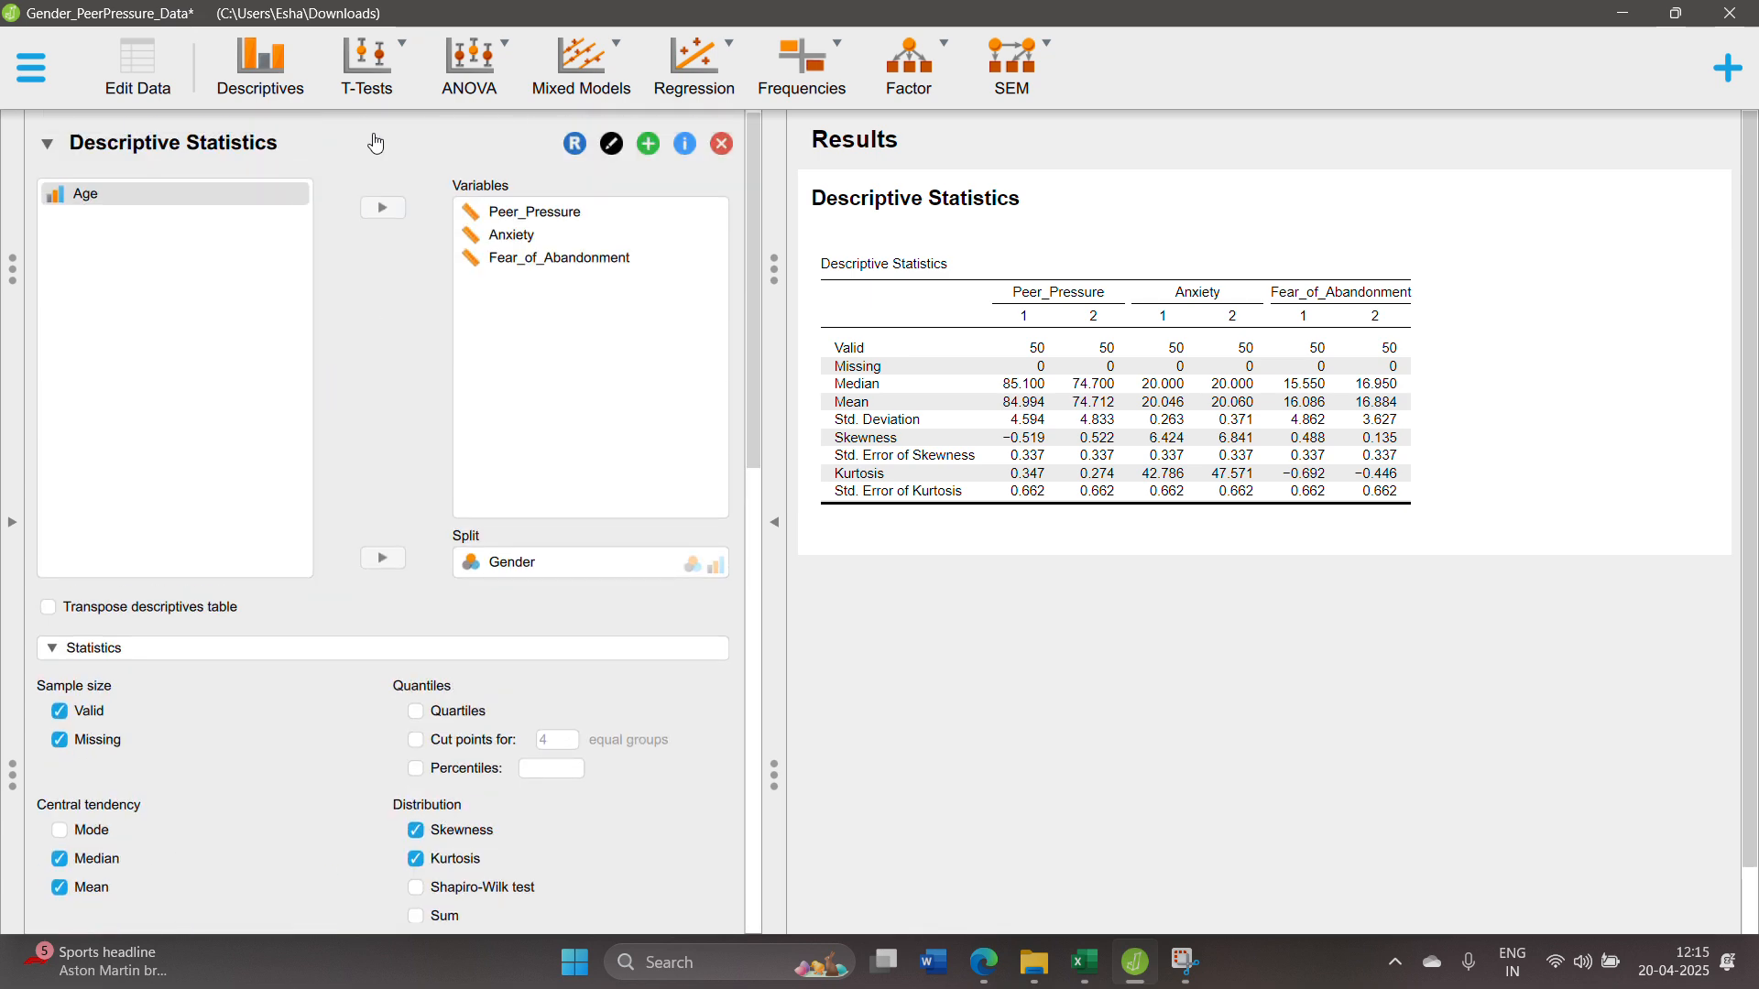
# Create a classical Independent Samples T-Test with Peer_Pressure as the dependent variable and Gender as the grouping variable.
pyautogui.click(383, 75)
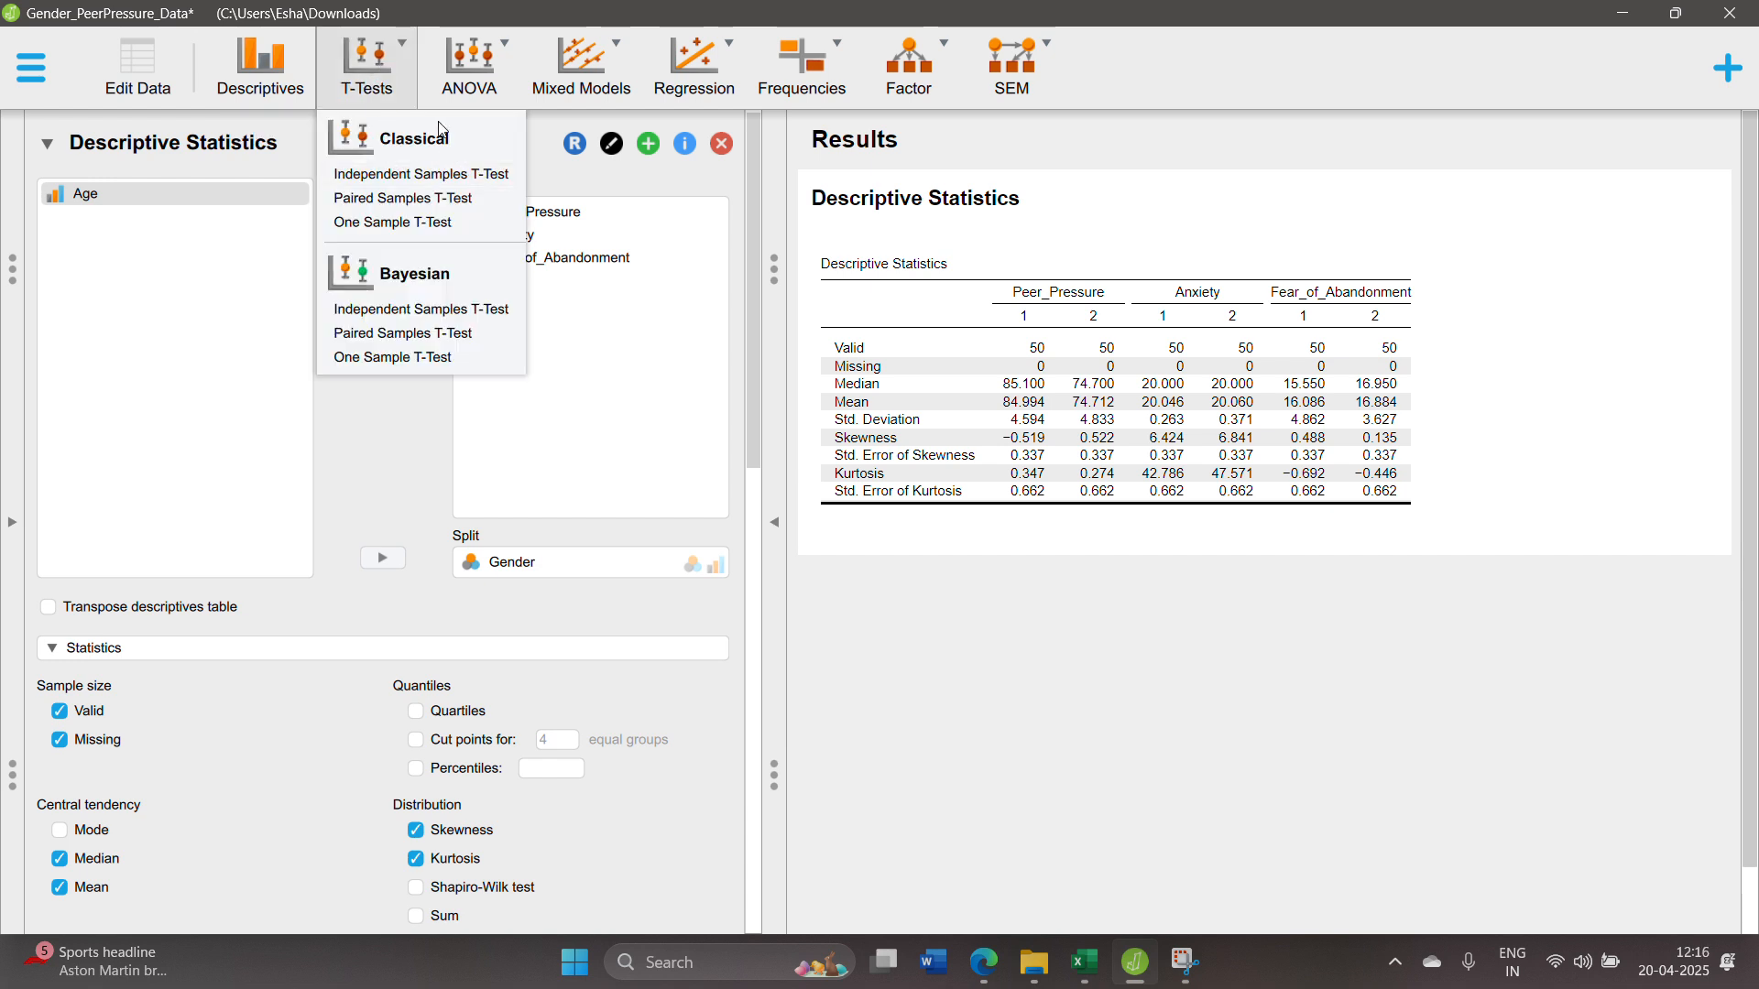
pyautogui.click(391, 176)
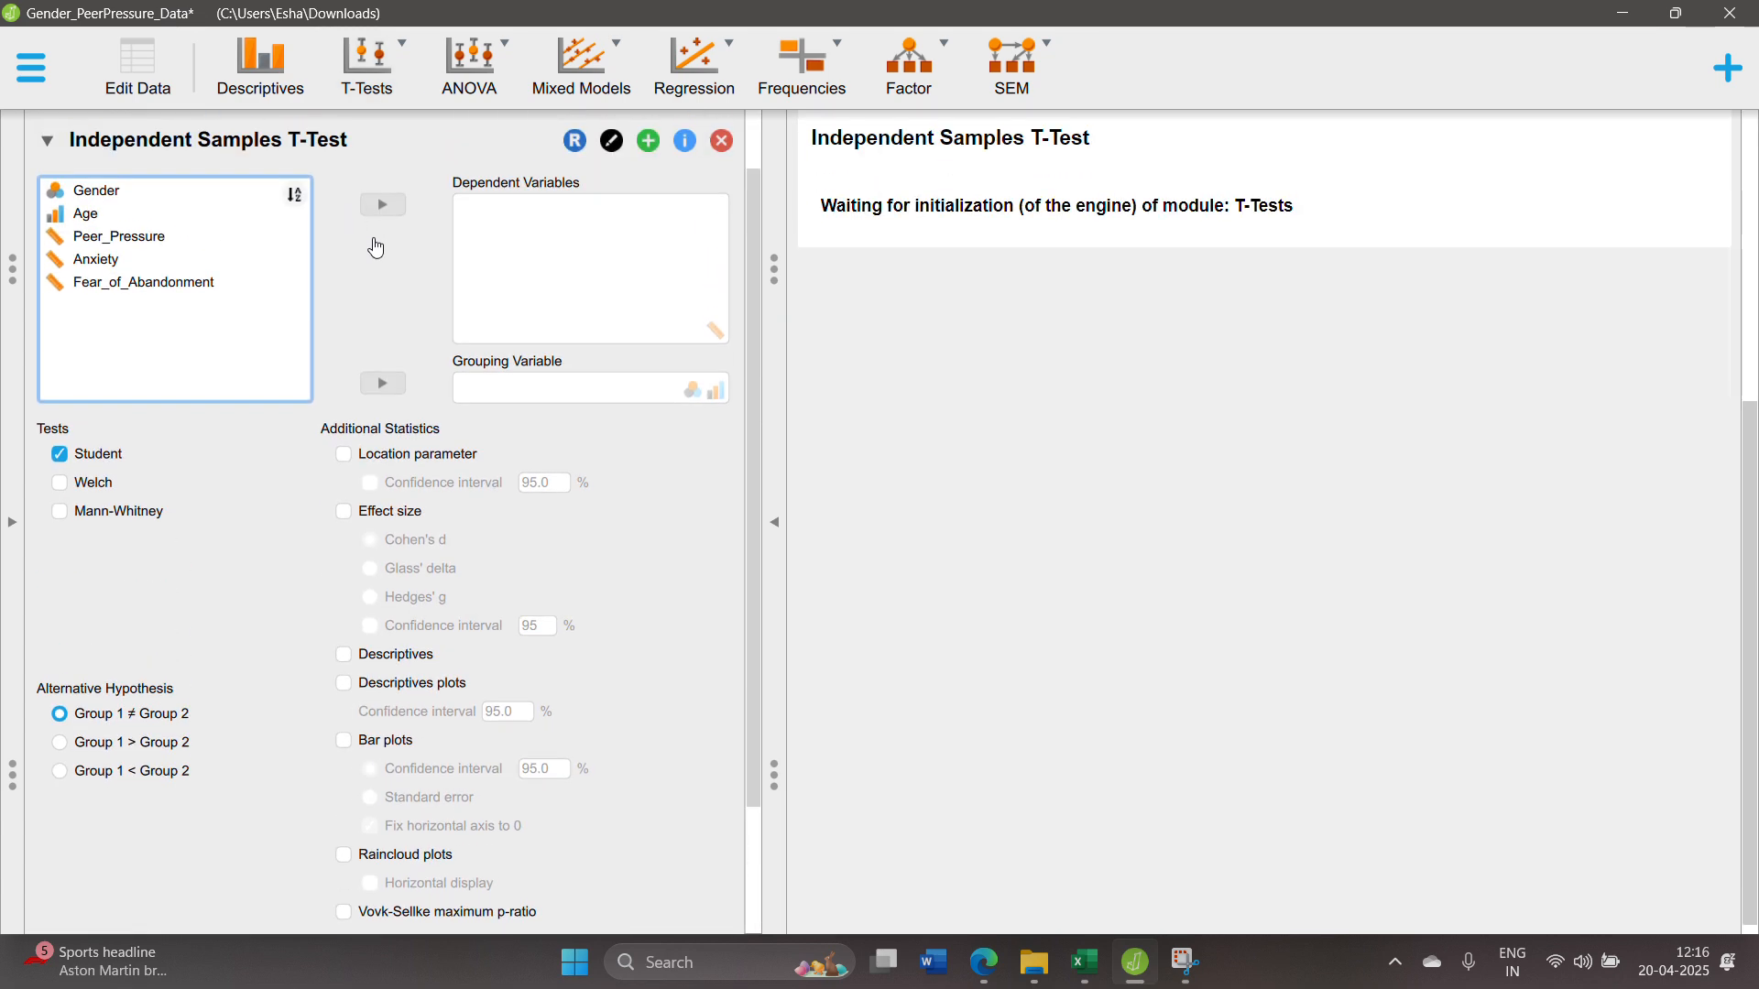
pyautogui.click(69, 241)
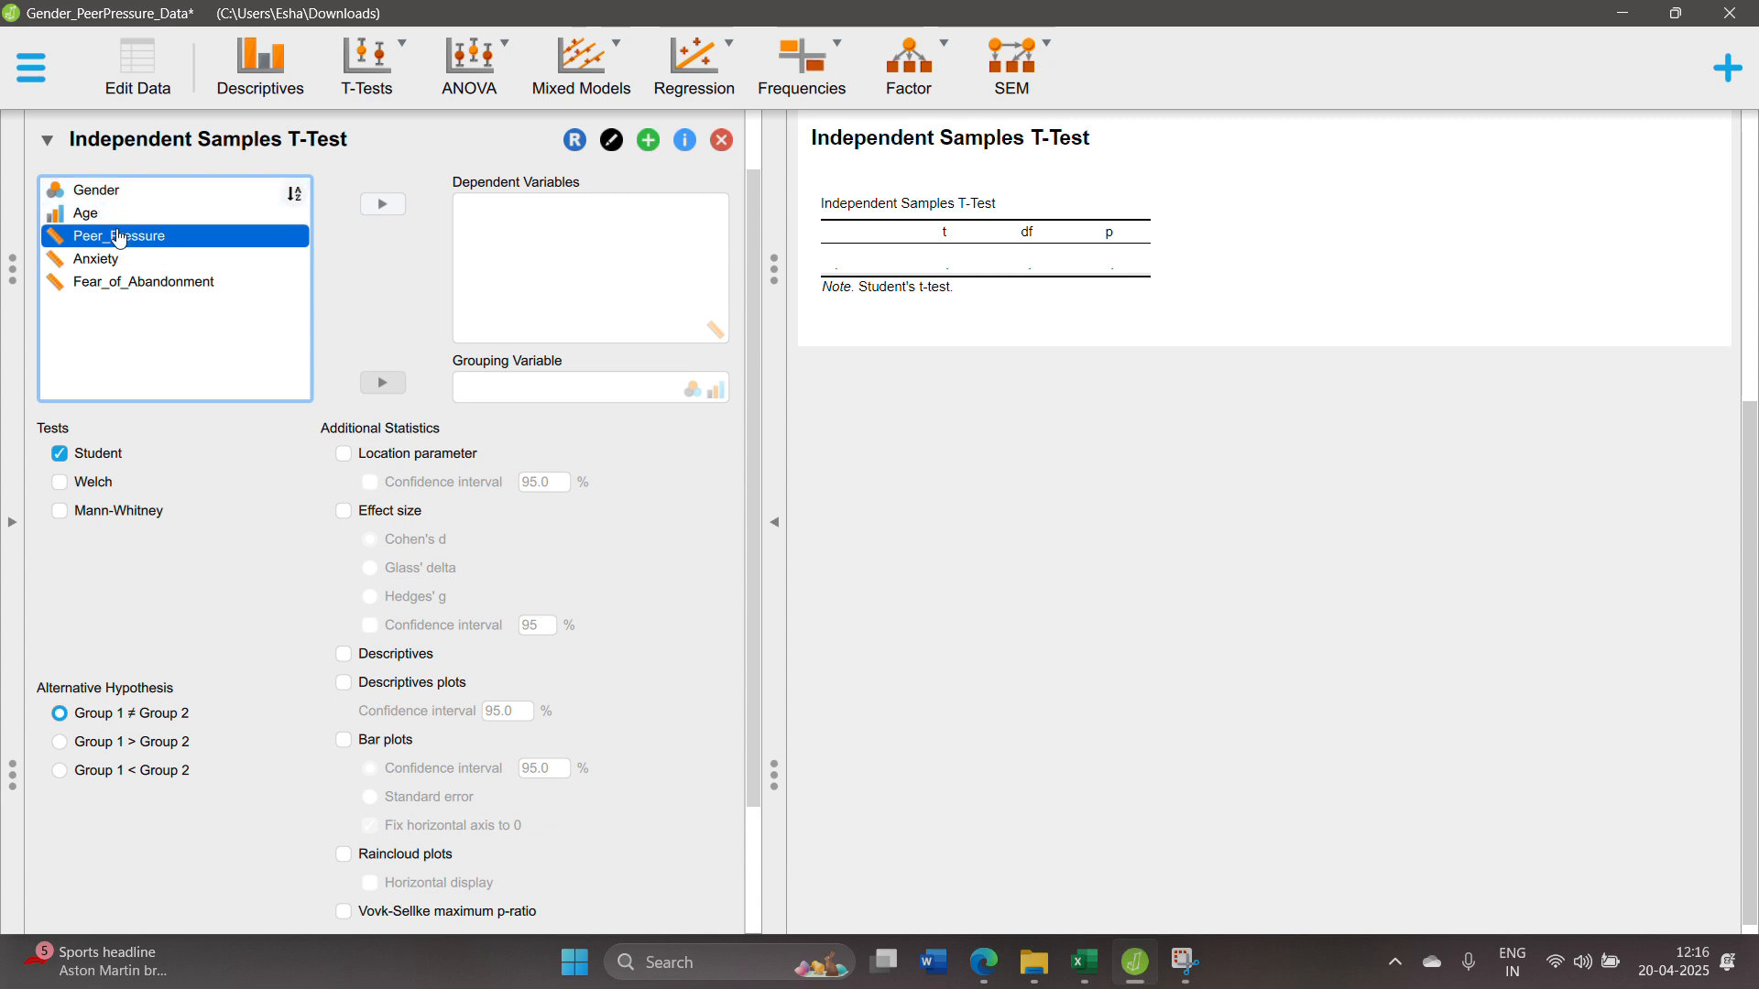
pyautogui.click(117, 195)
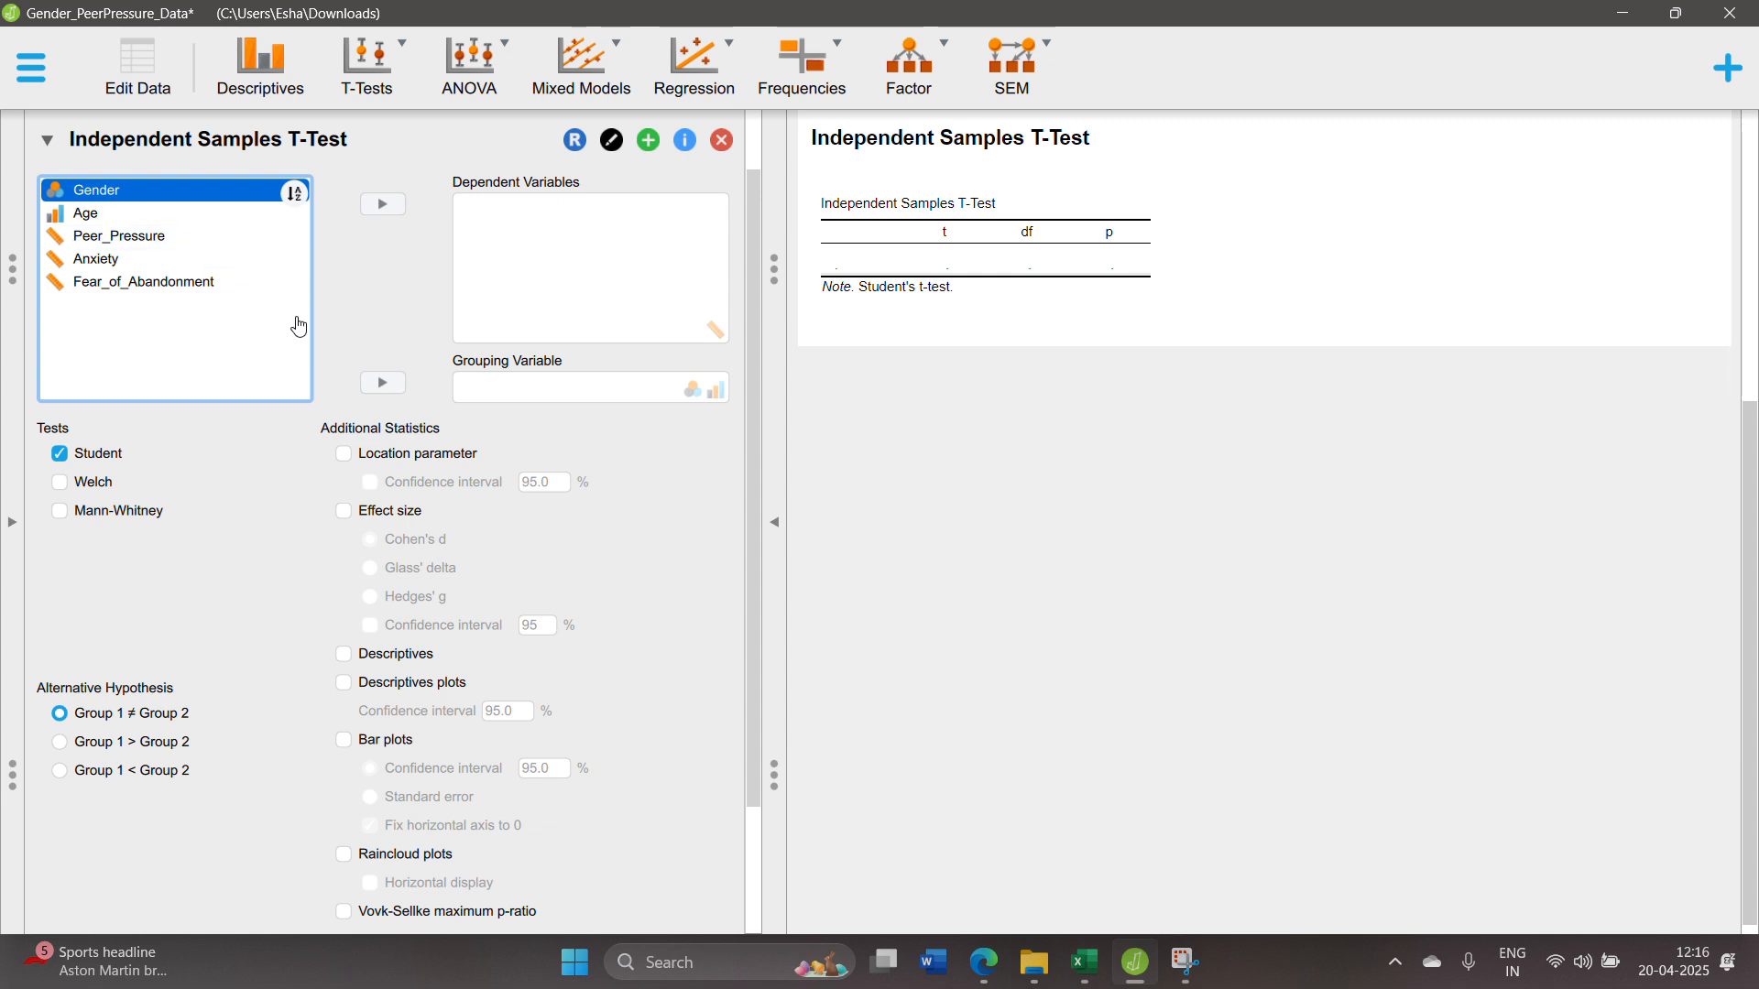
pyautogui.click(386, 394)
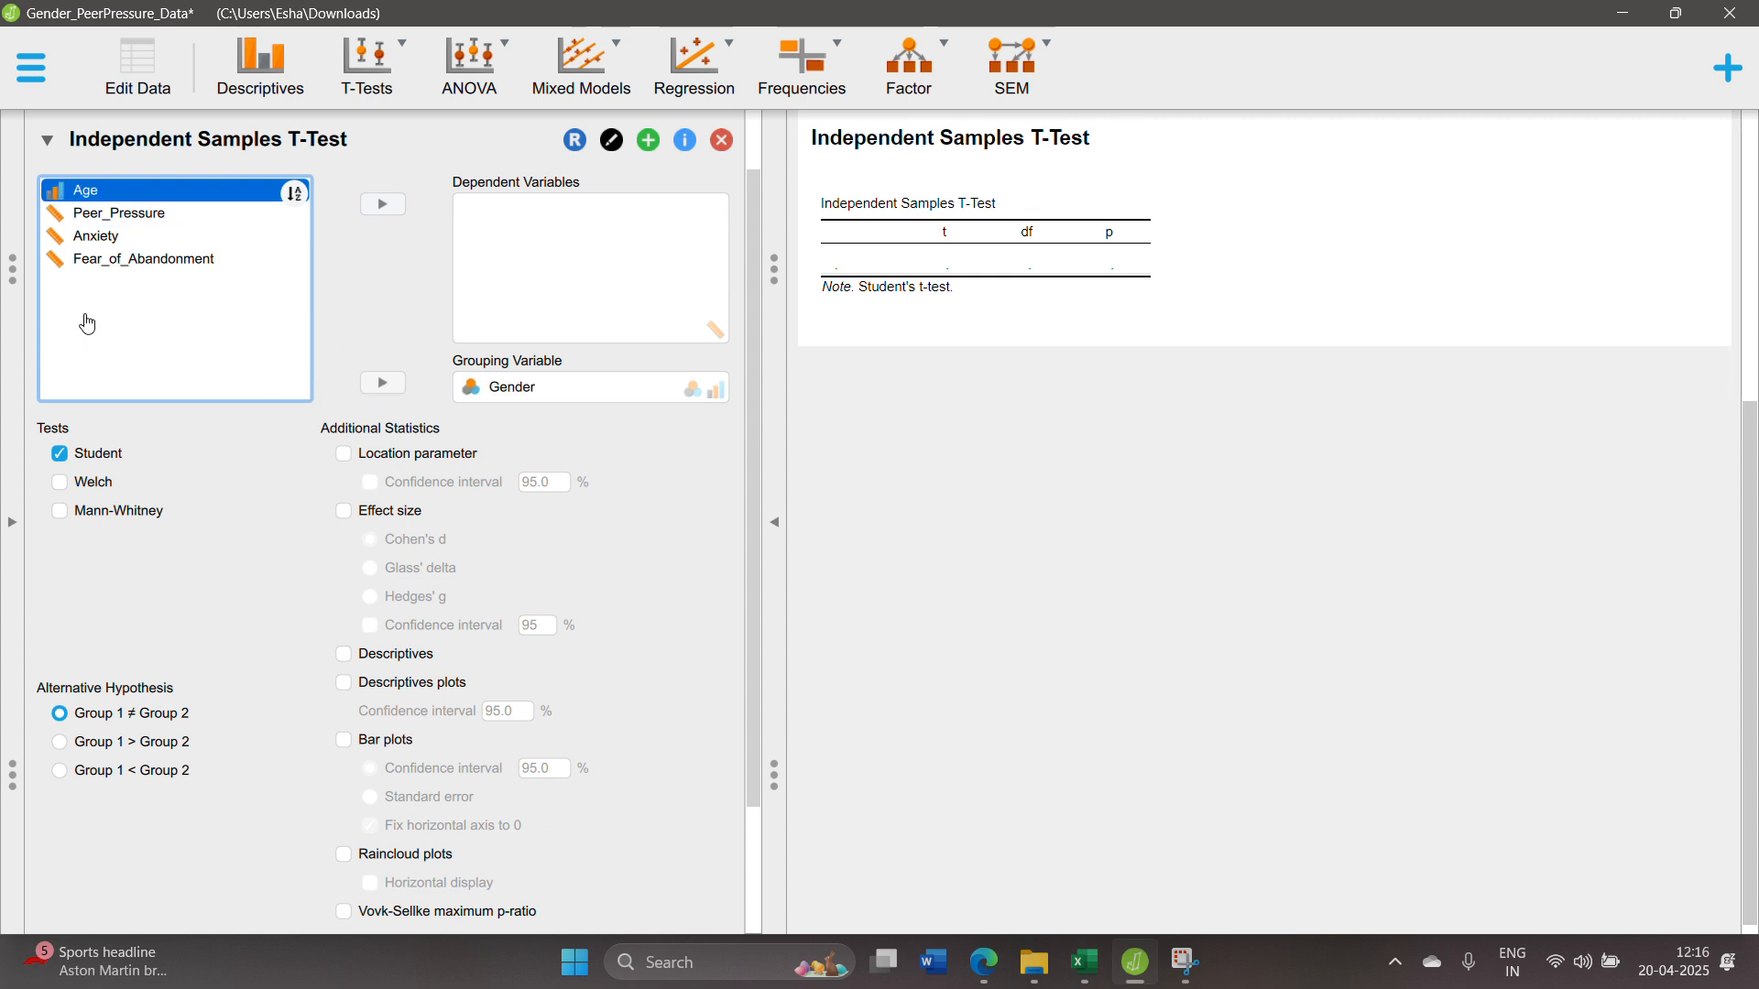
pyautogui.click(120, 220)
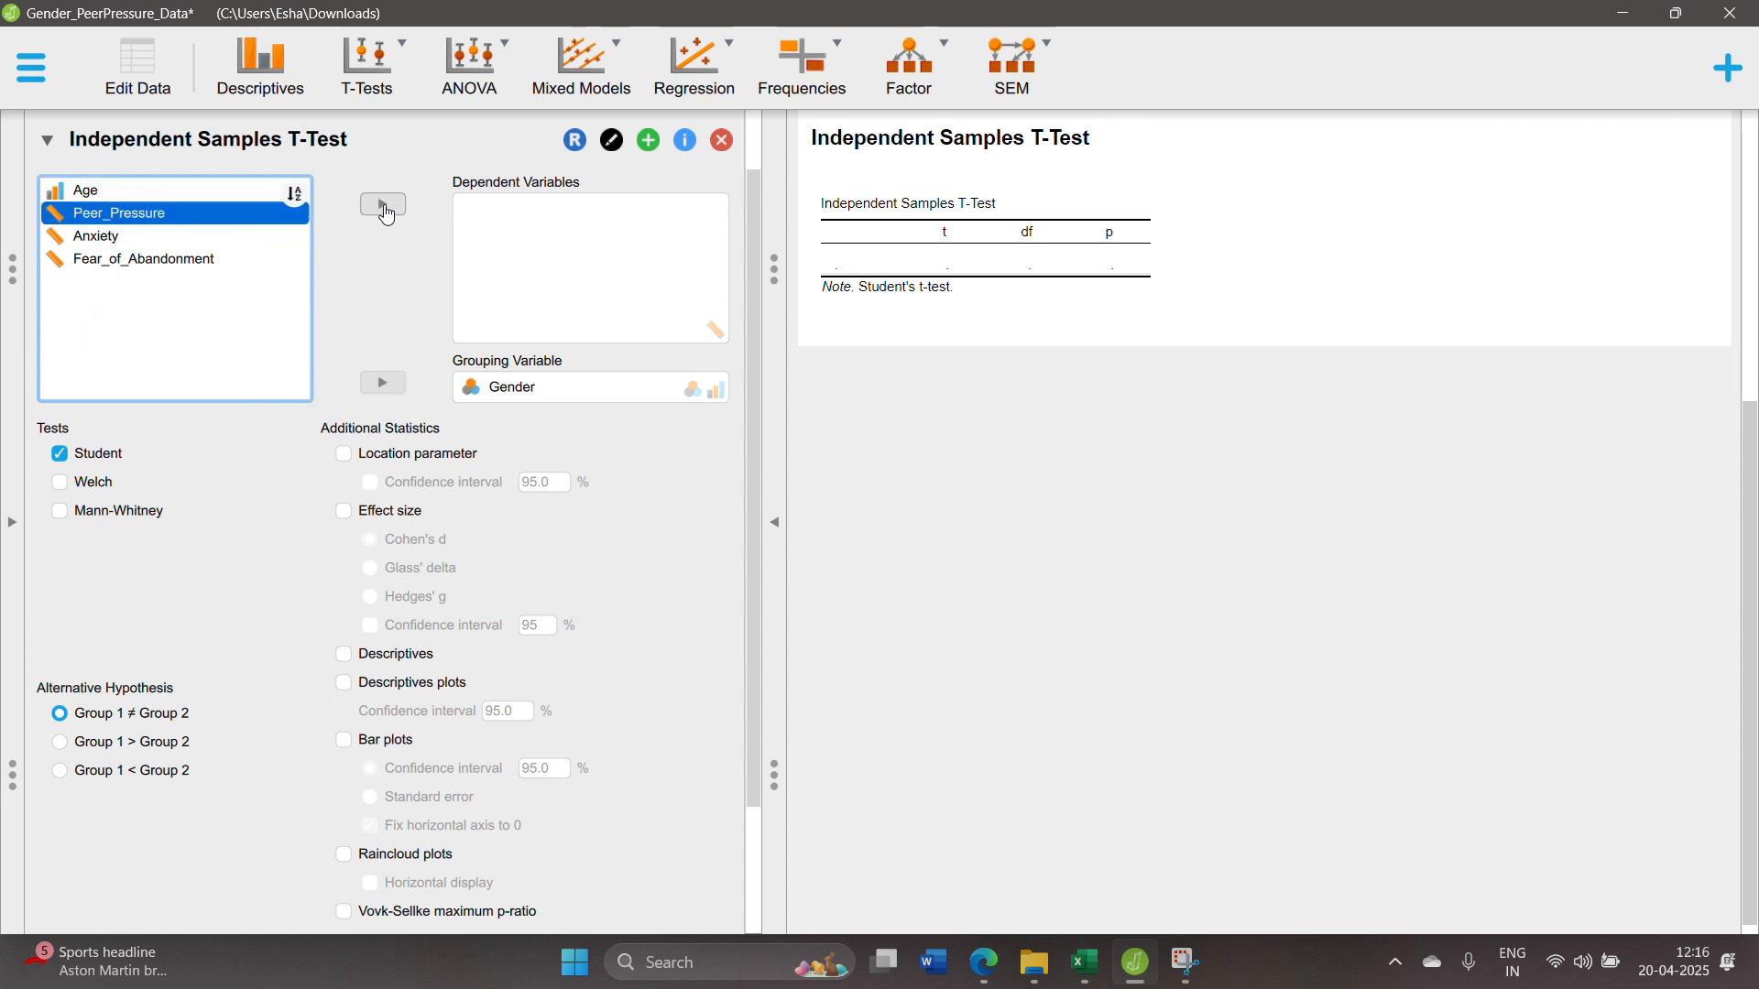
pyautogui.click(381, 203)
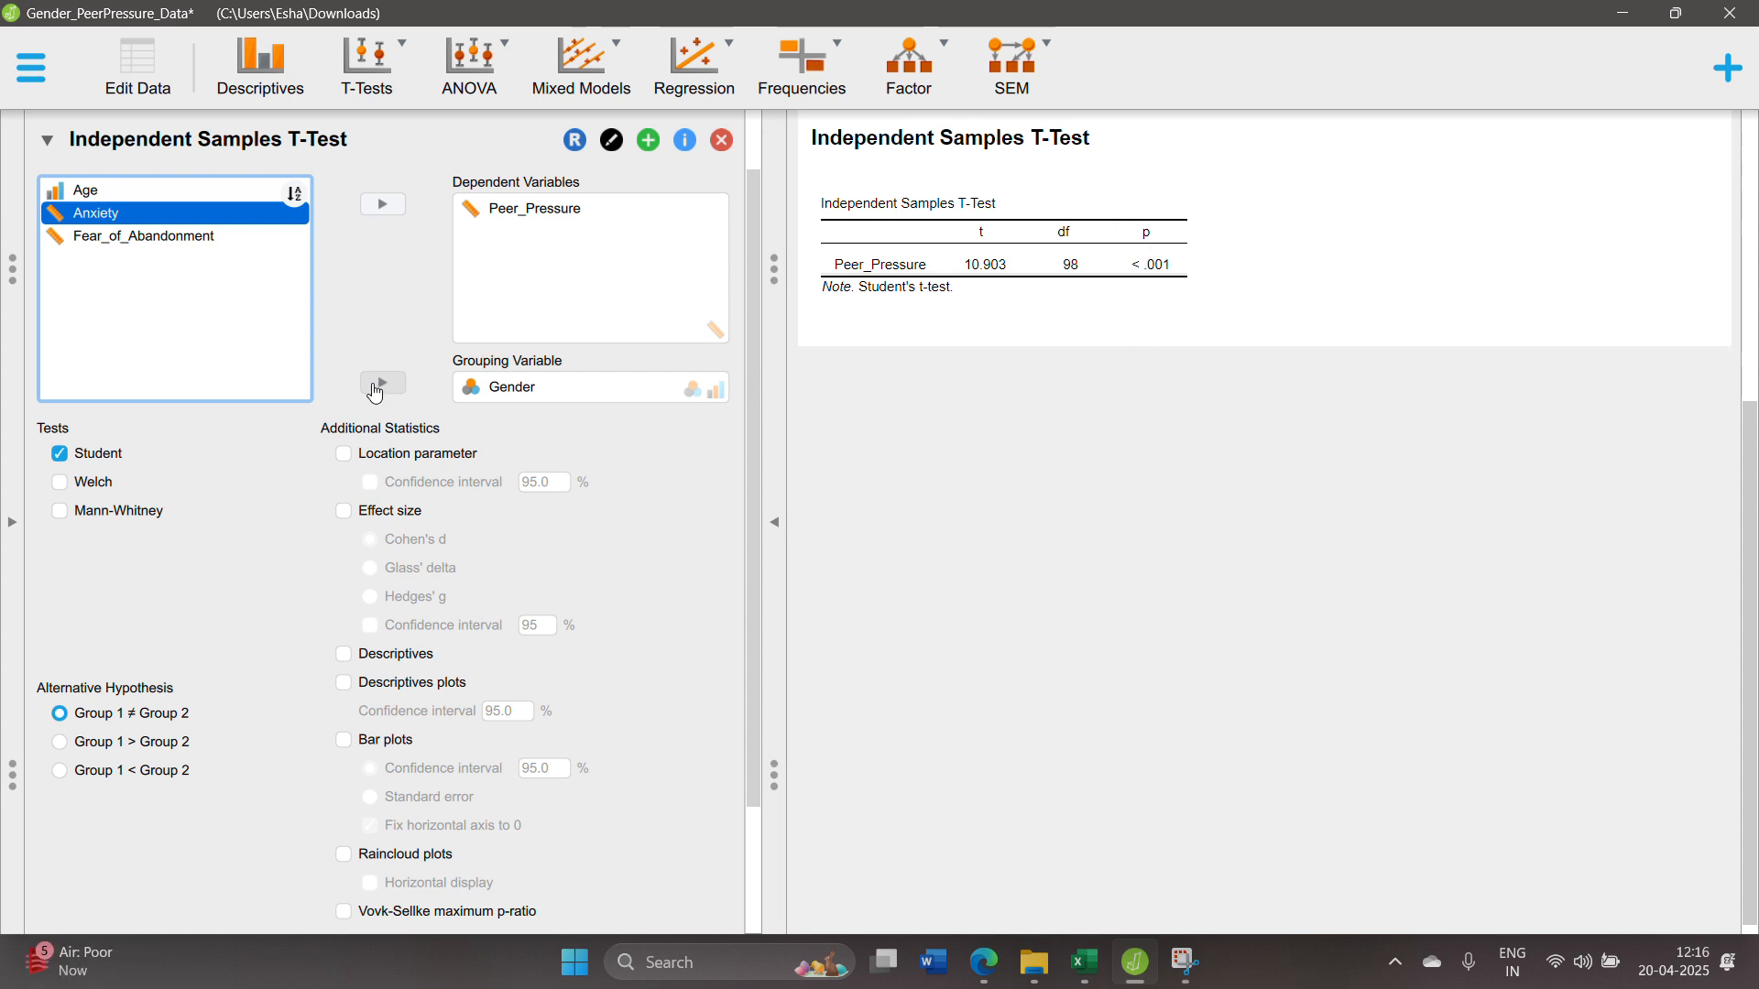
# Include descriptives in the t-test and add Anxiety and Fear_of_Abandonment as dependent variables.
pyautogui.click(355, 659)
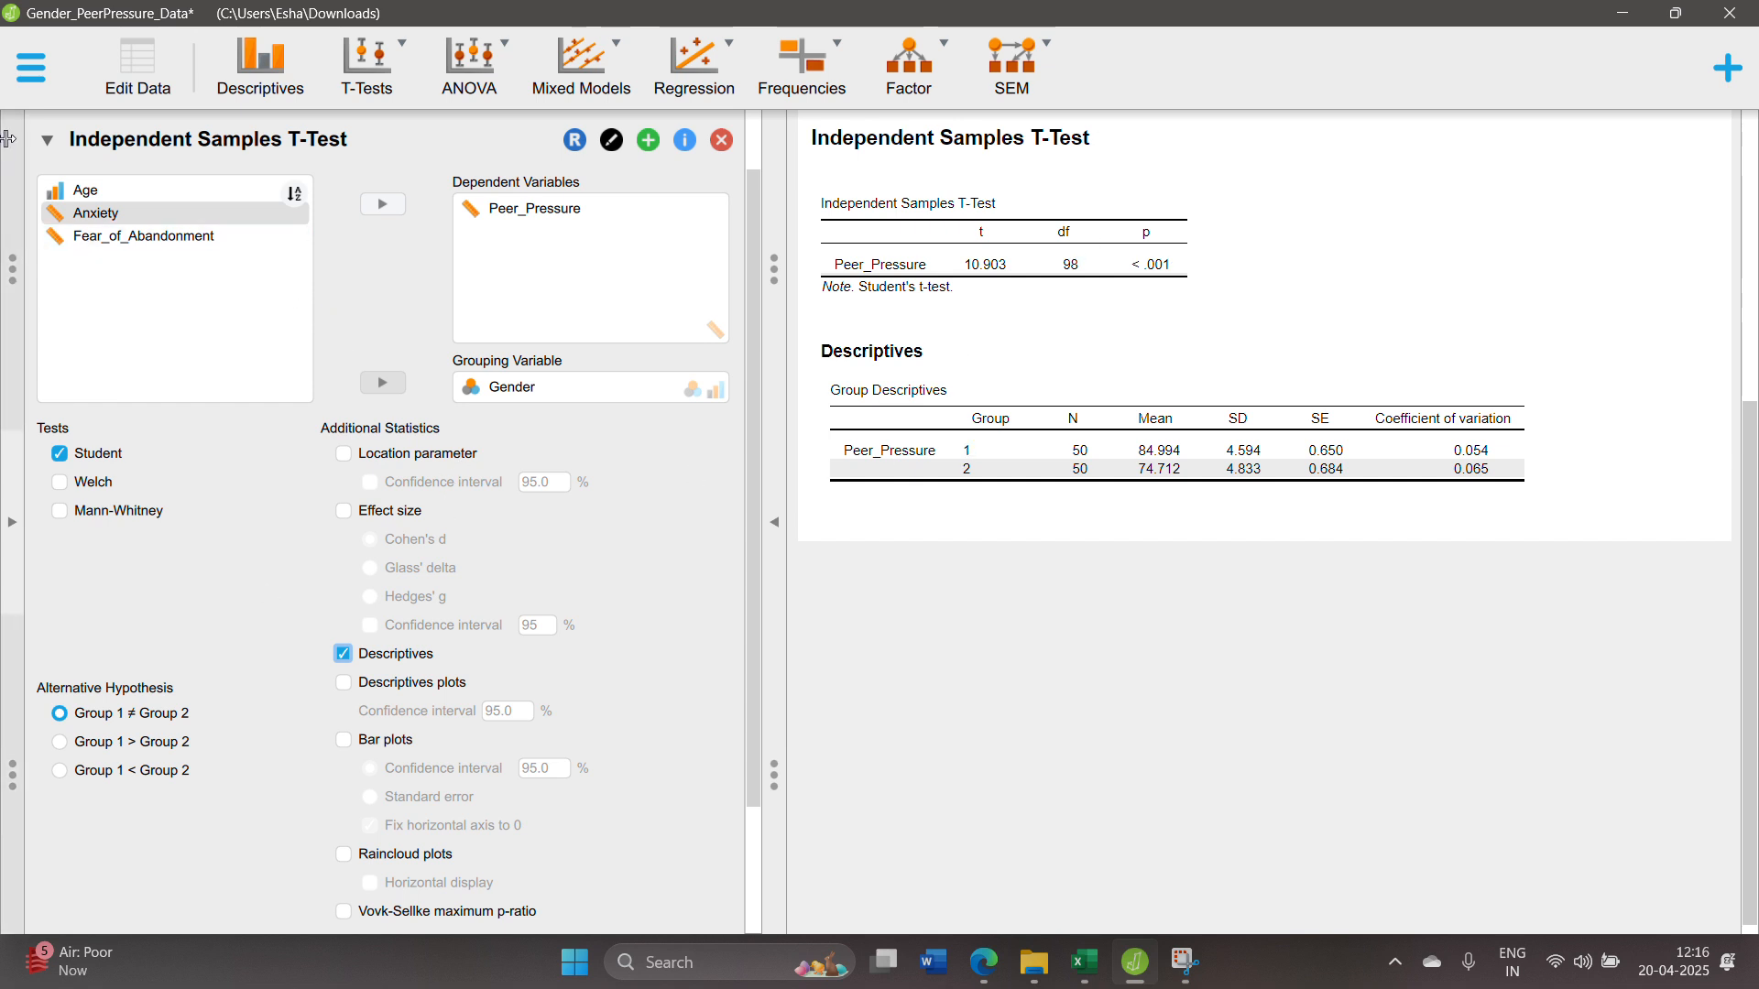
pyautogui.click(125, 220)
pyautogui.keyDown('shift'); pyautogui.click(128, 236); pyautogui.keyUp('shift')
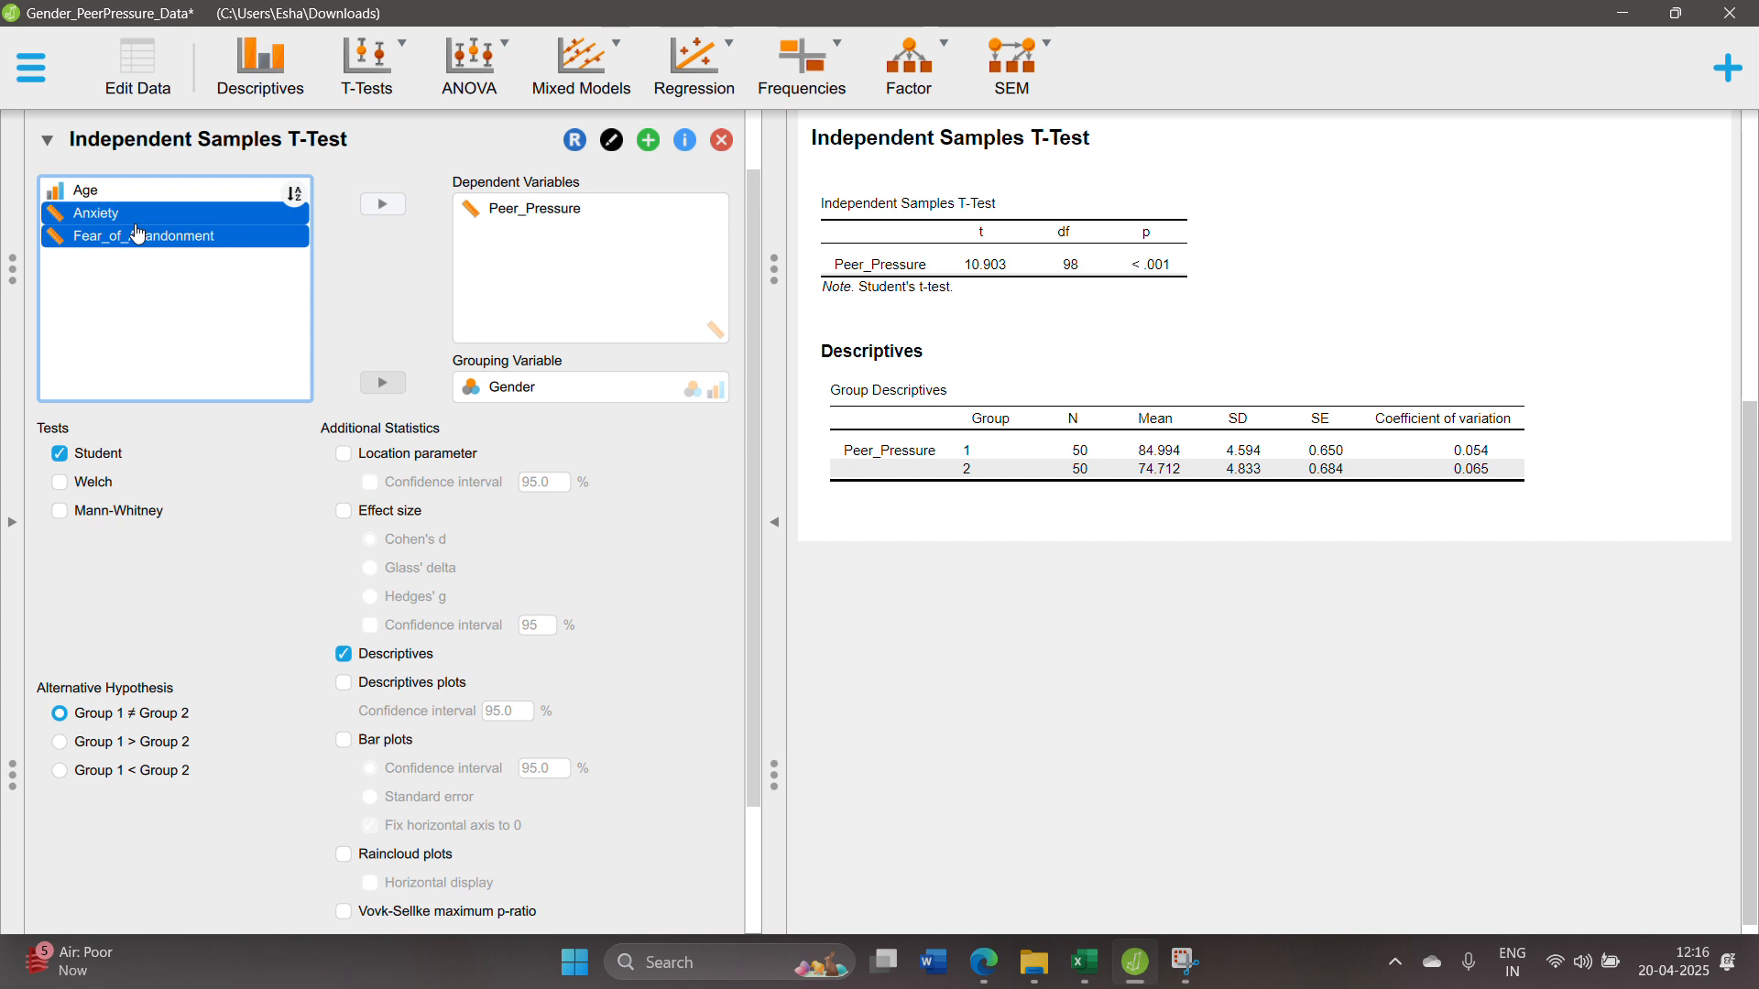
pyautogui.click(383, 204)
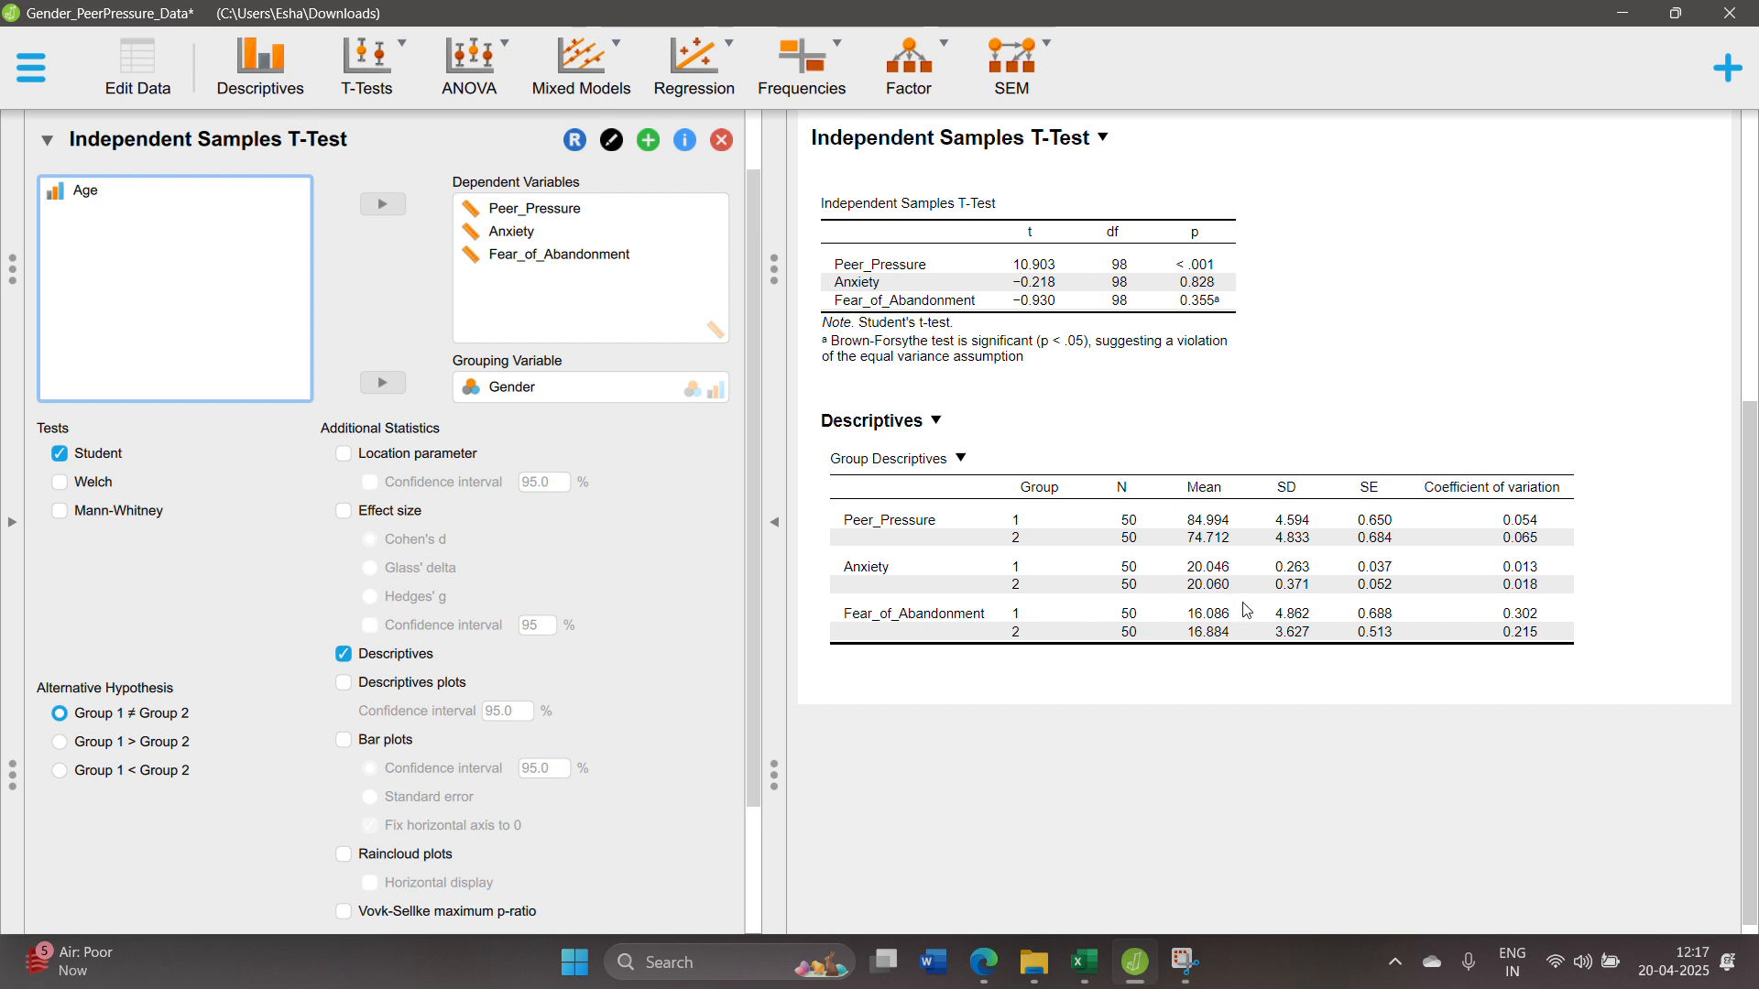
pyautogui.click(1196, 583)
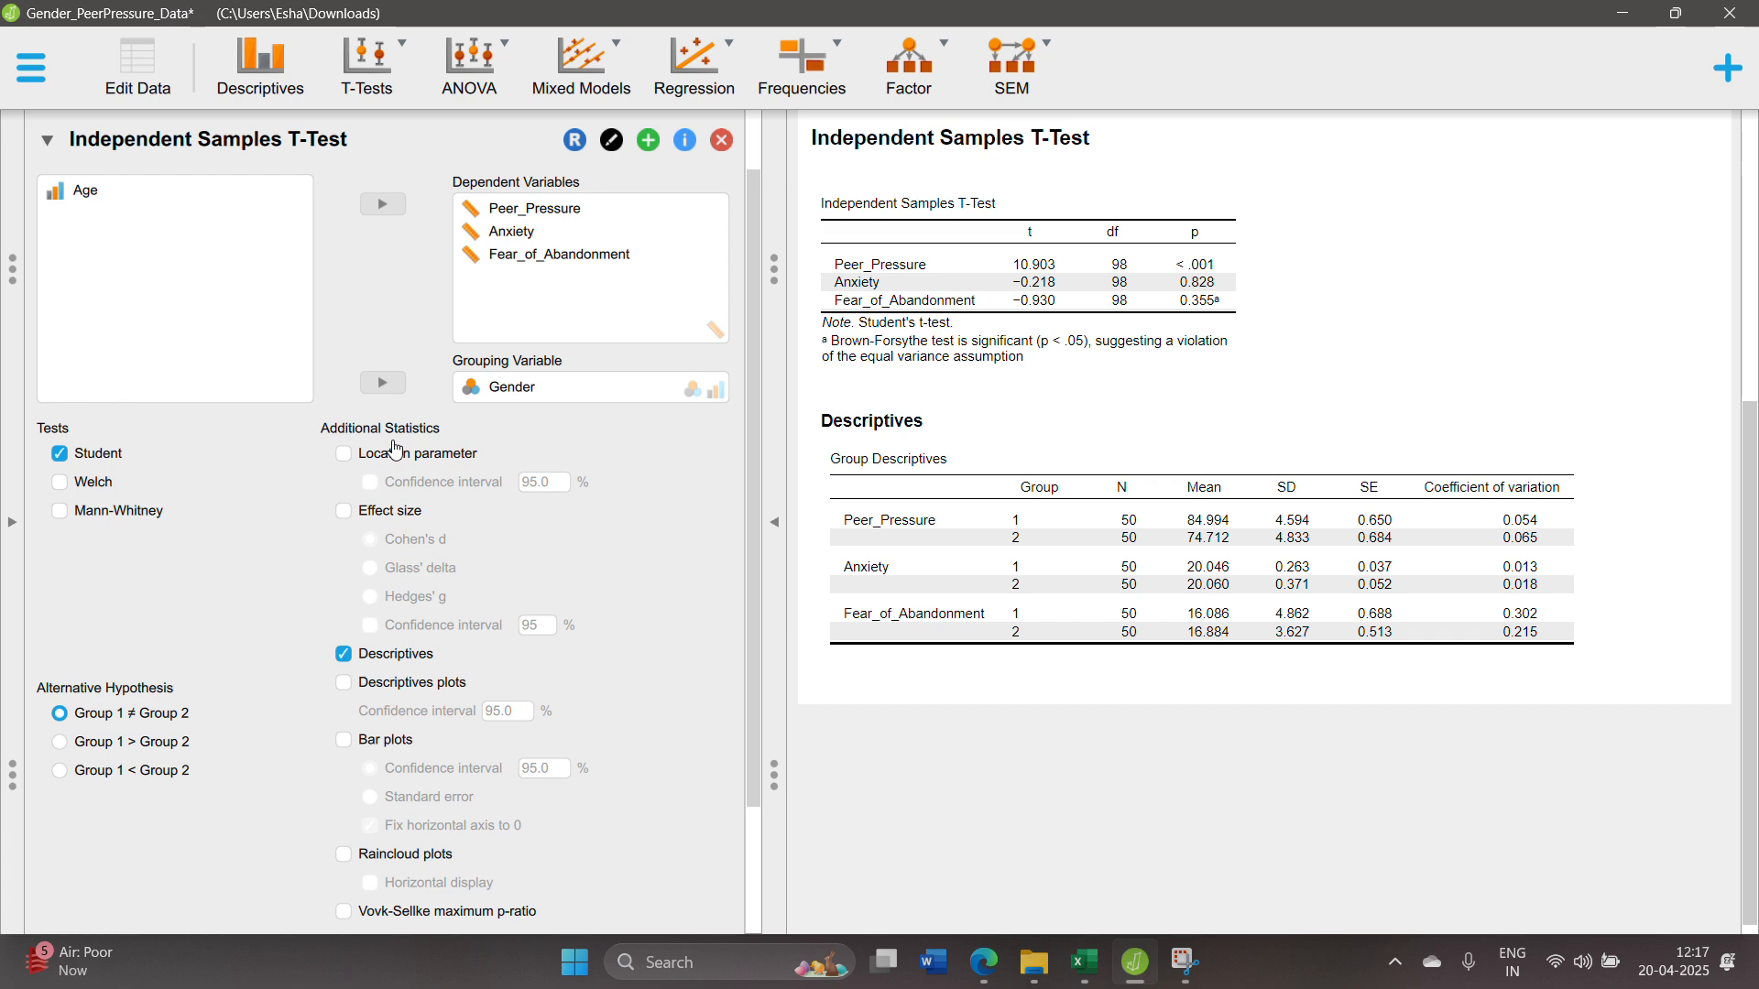
# Add the normality assumption check to the Independent Samples T-Test.
pyautogui.scroll(-3, 396, 448)
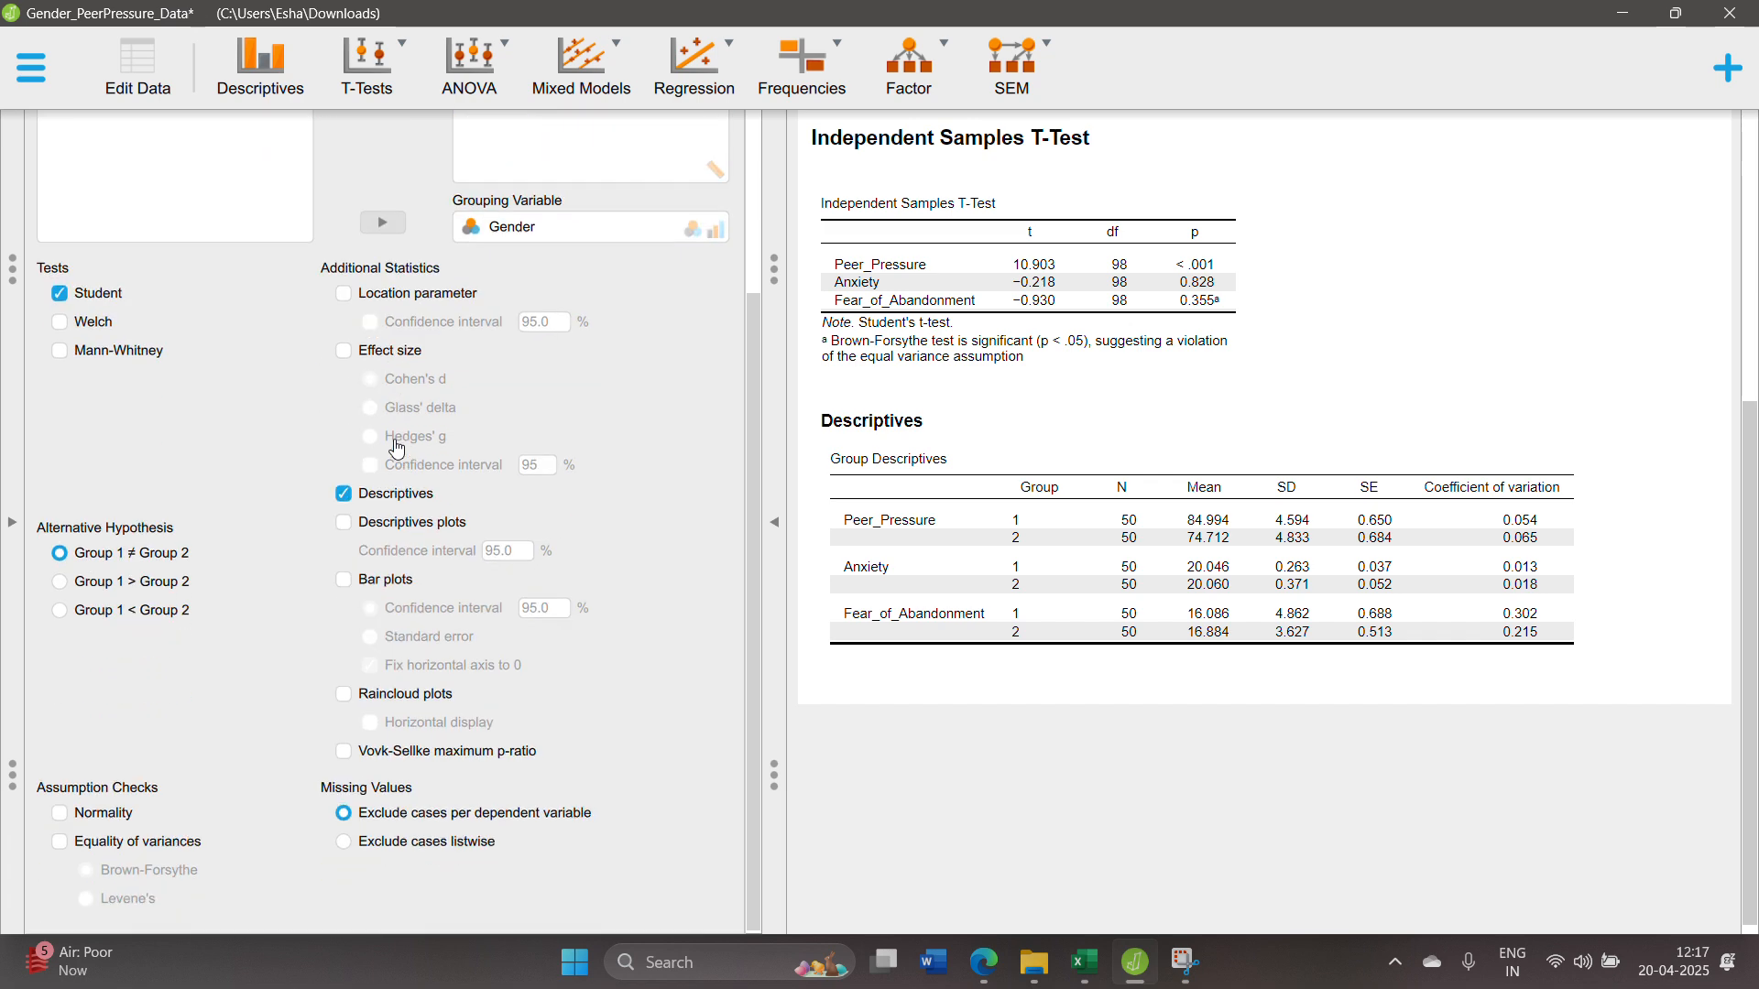
pyautogui.click(60, 814)
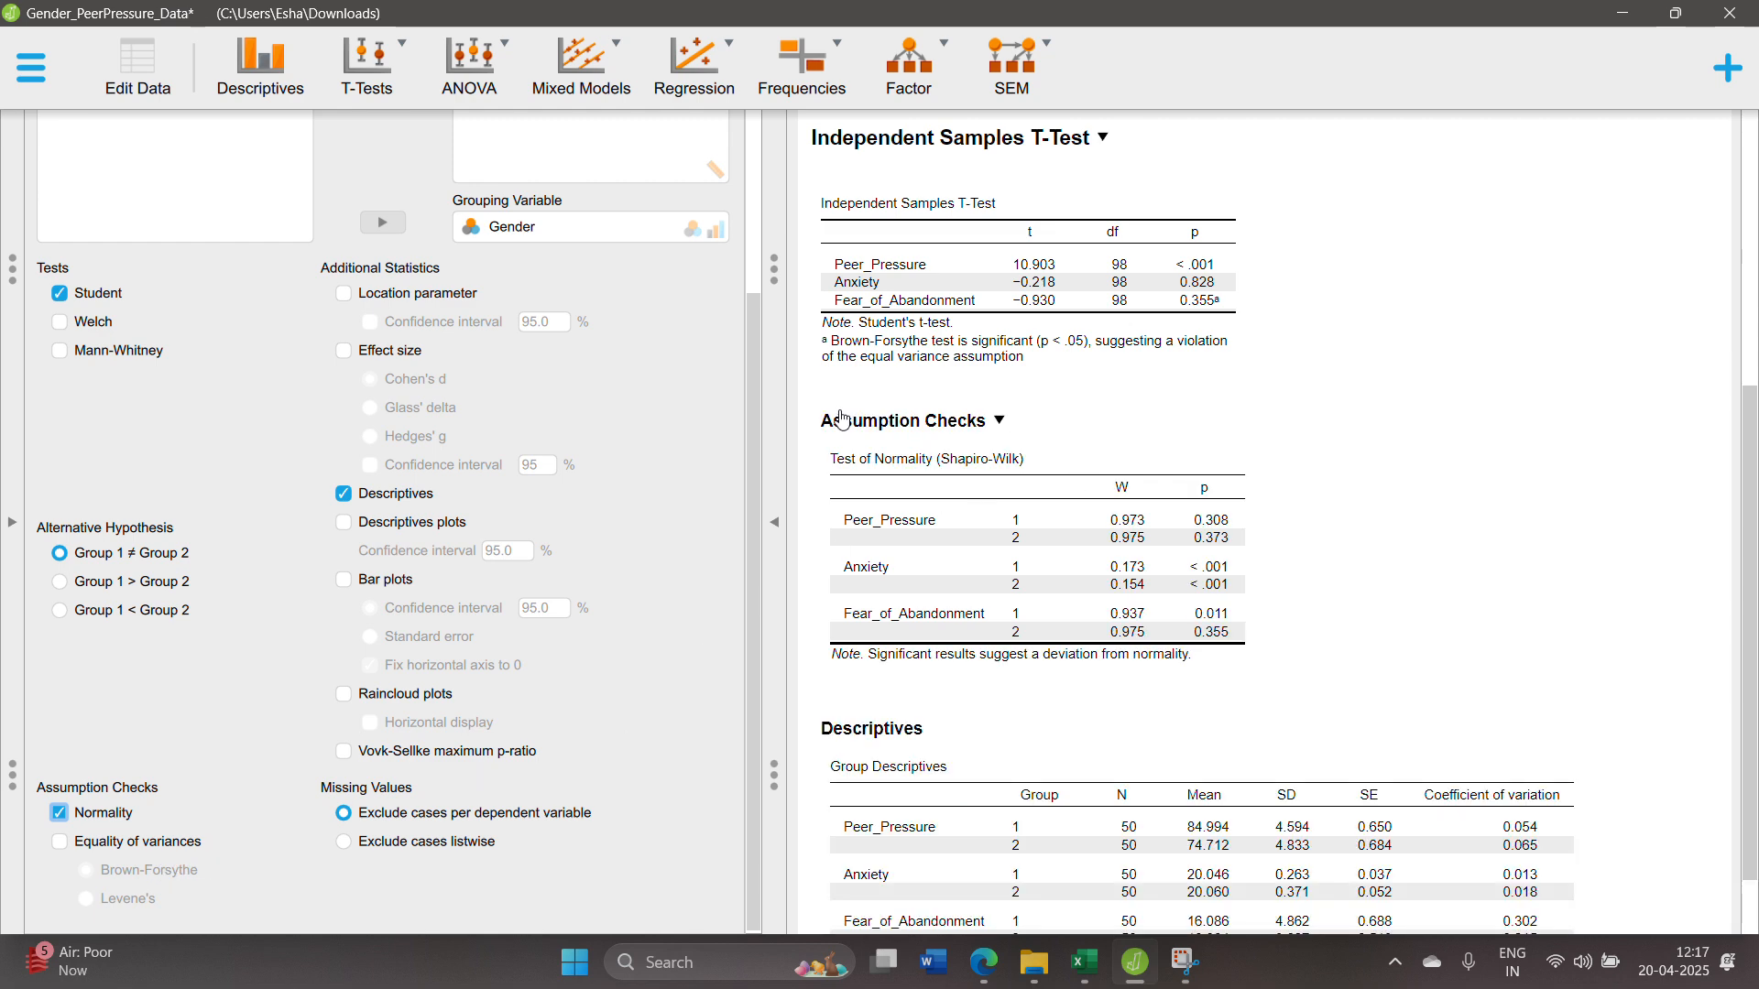
pyautogui.scroll(3, 562, 372)
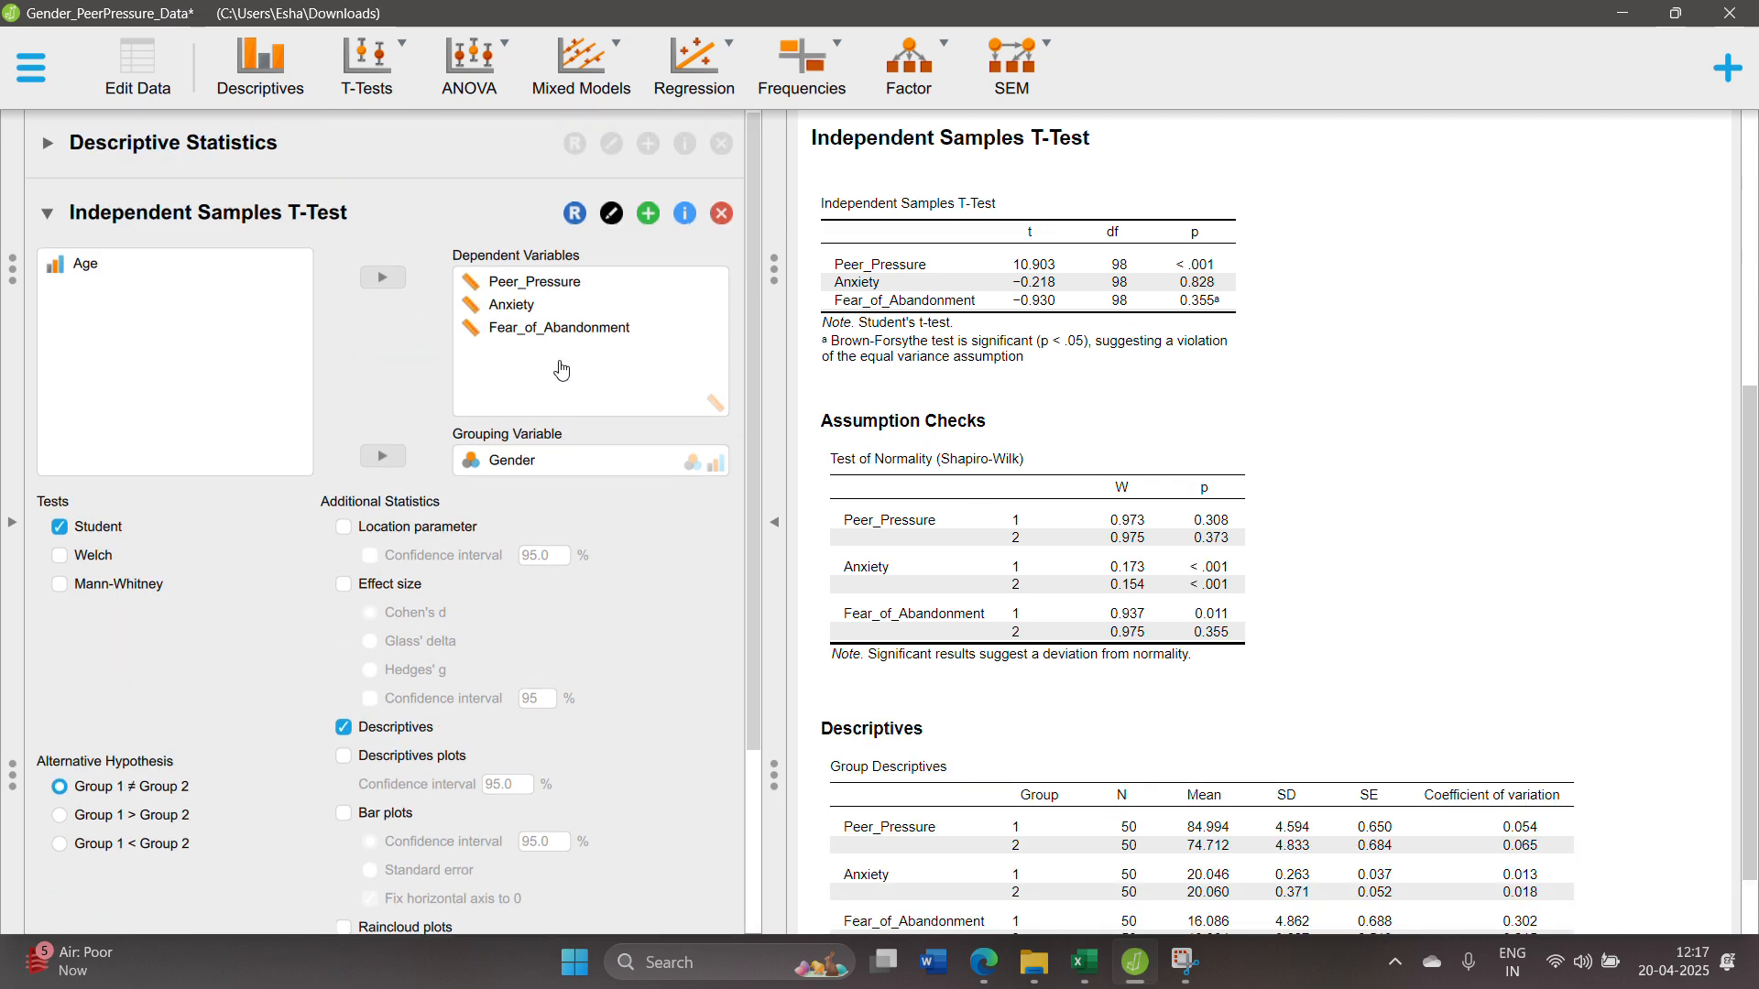
# Create a classical ANOVA with Peer_Pressure as the dependent variable and Gender and Age as fixed factors.
pyautogui.click(492, 81)
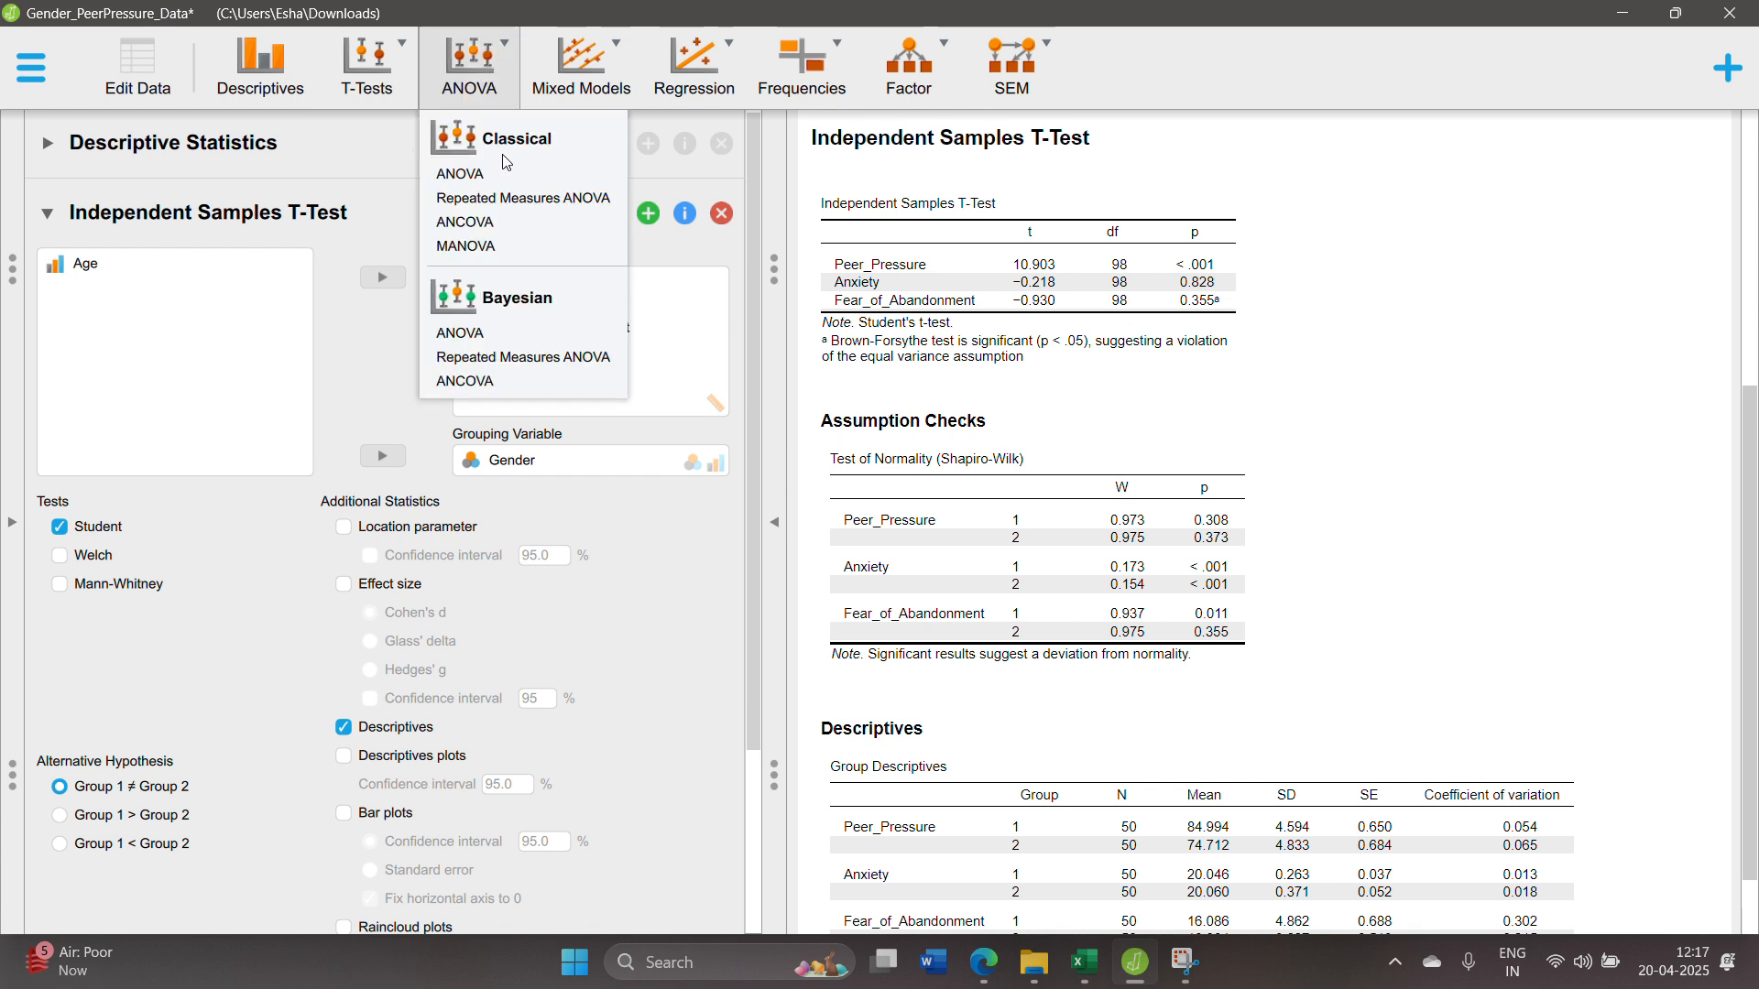
pyautogui.click(478, 179)
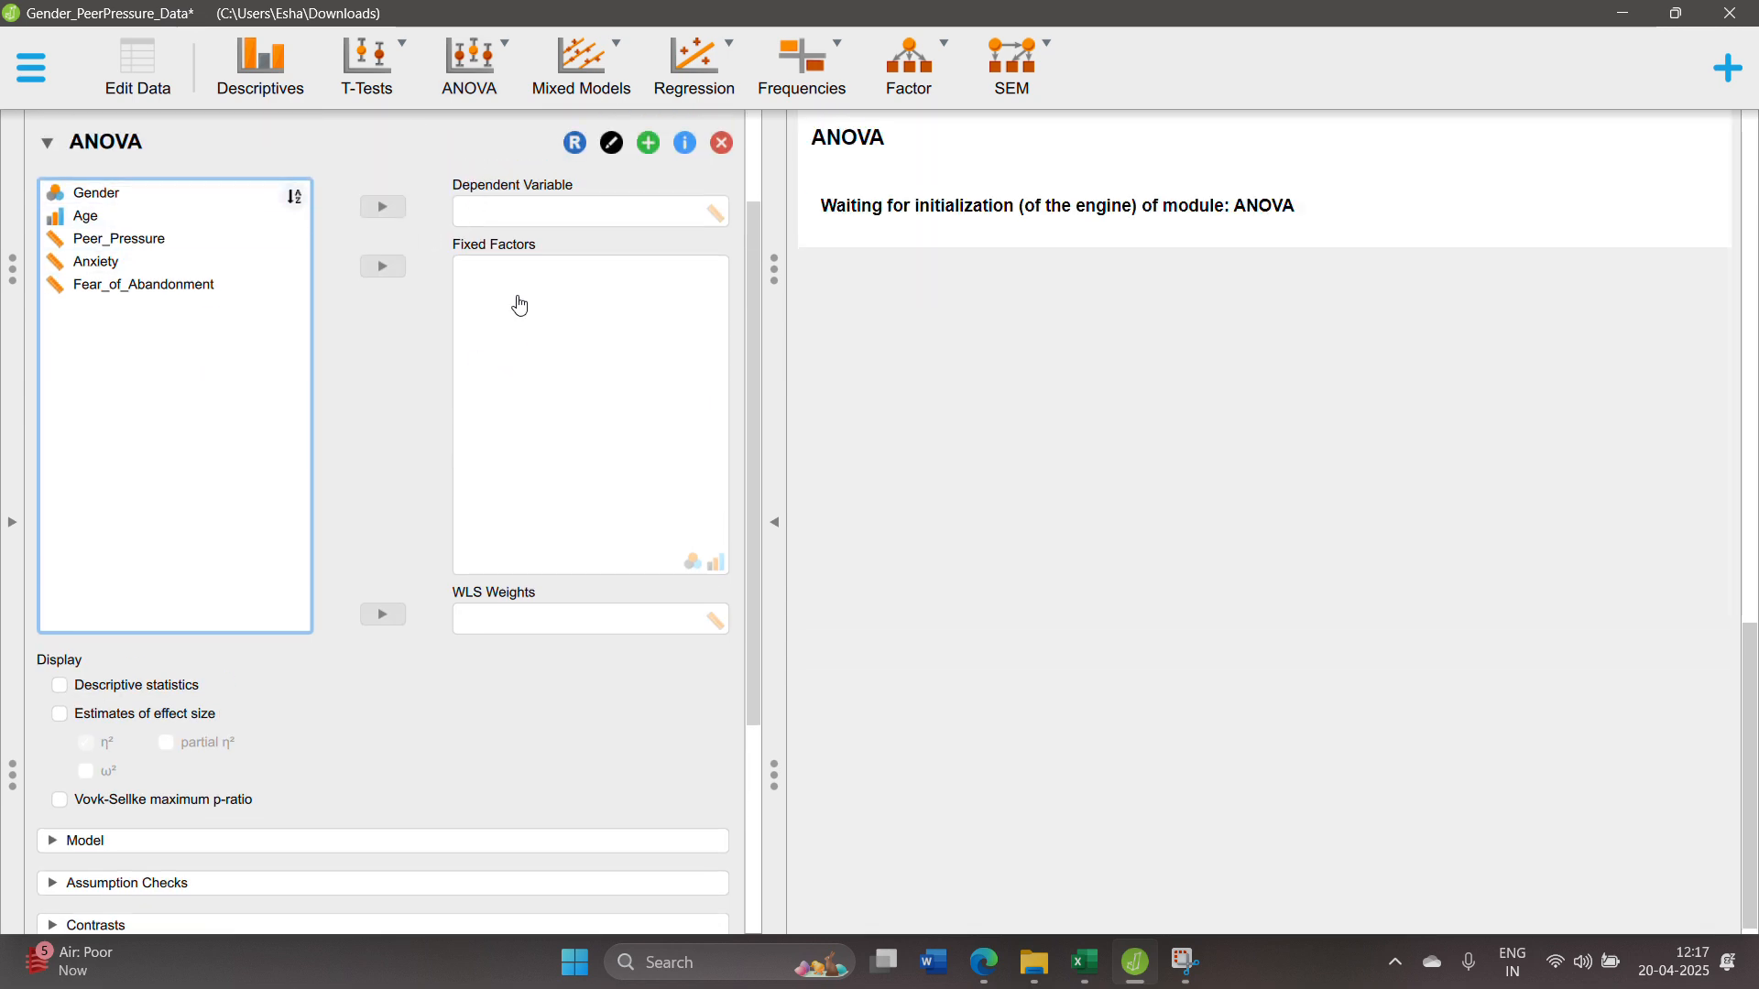
pyautogui.click(186, 240)
pyautogui.click(392, 223)
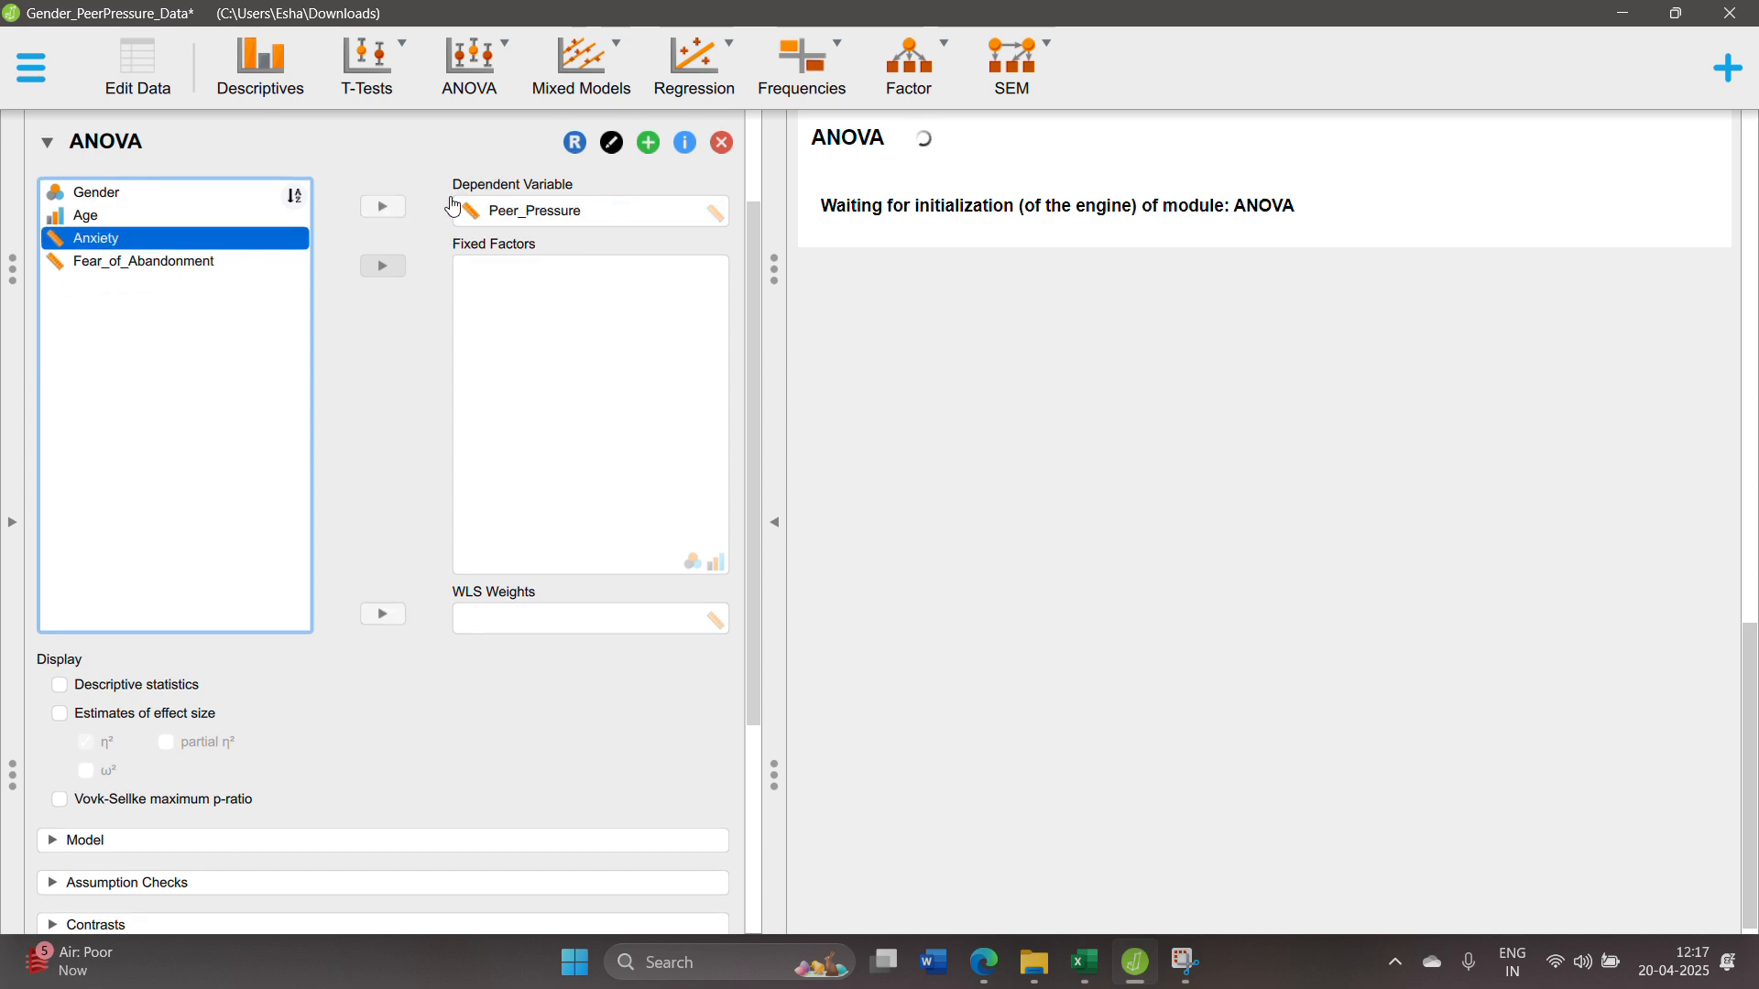
pyautogui.click(201, 195)
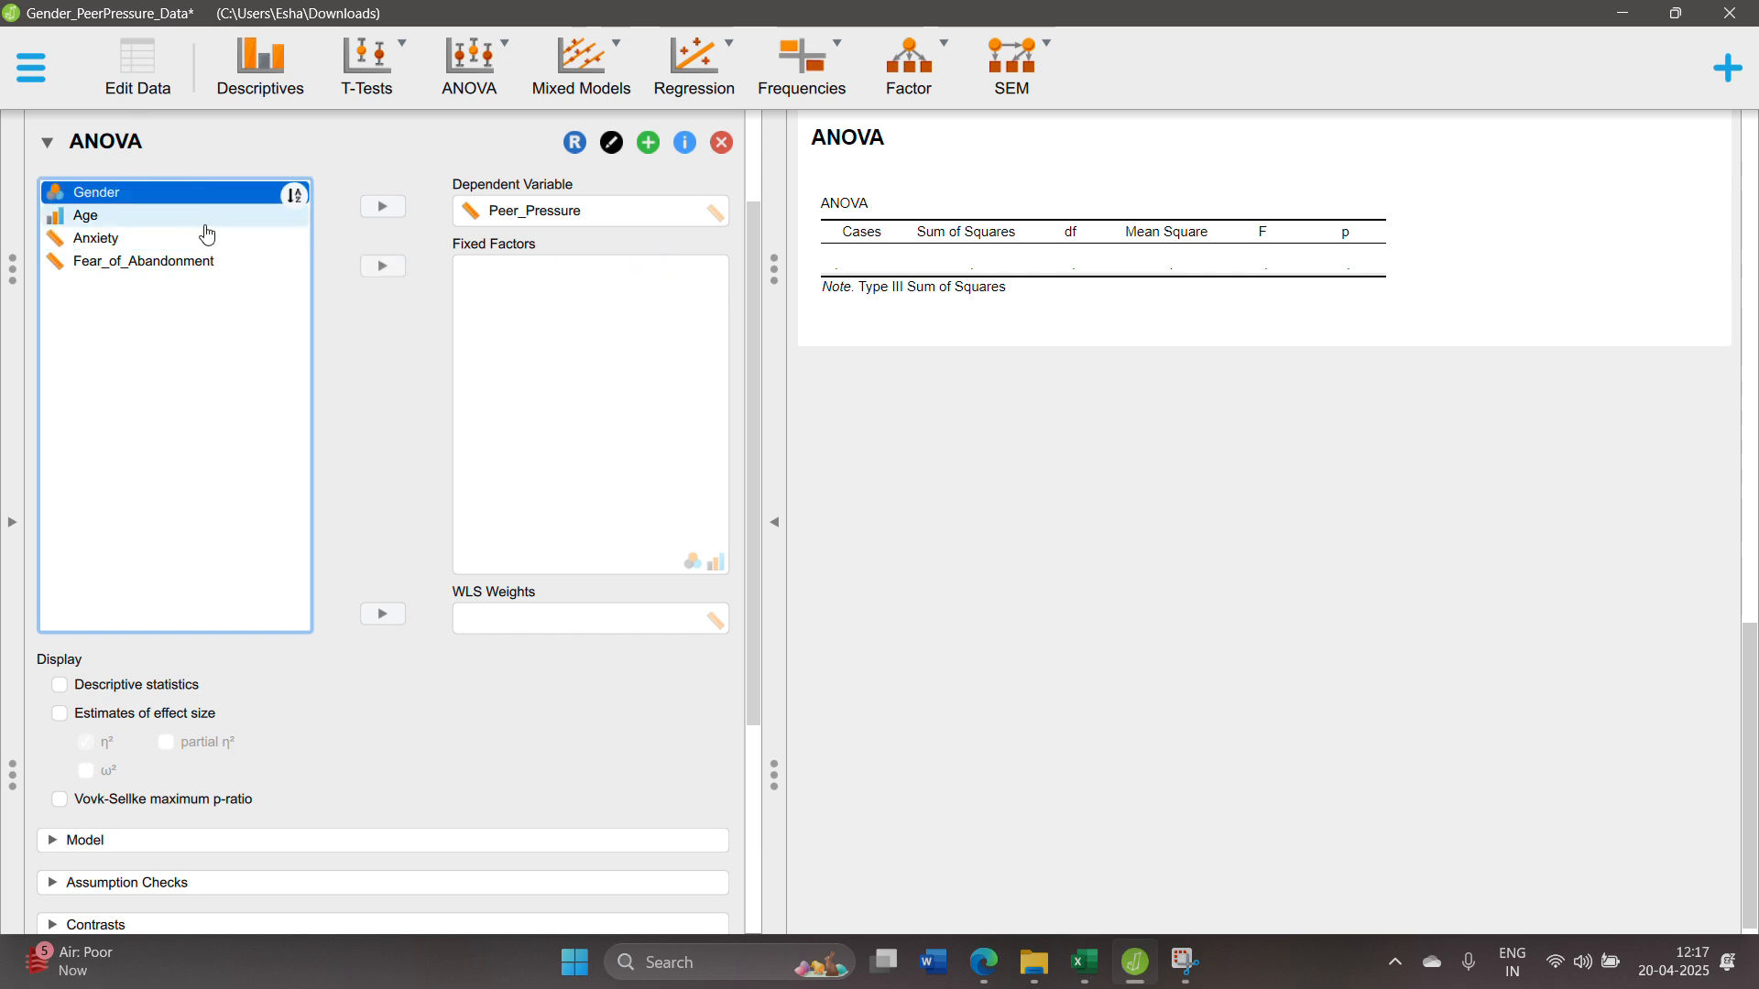
pyautogui.click(383, 266)
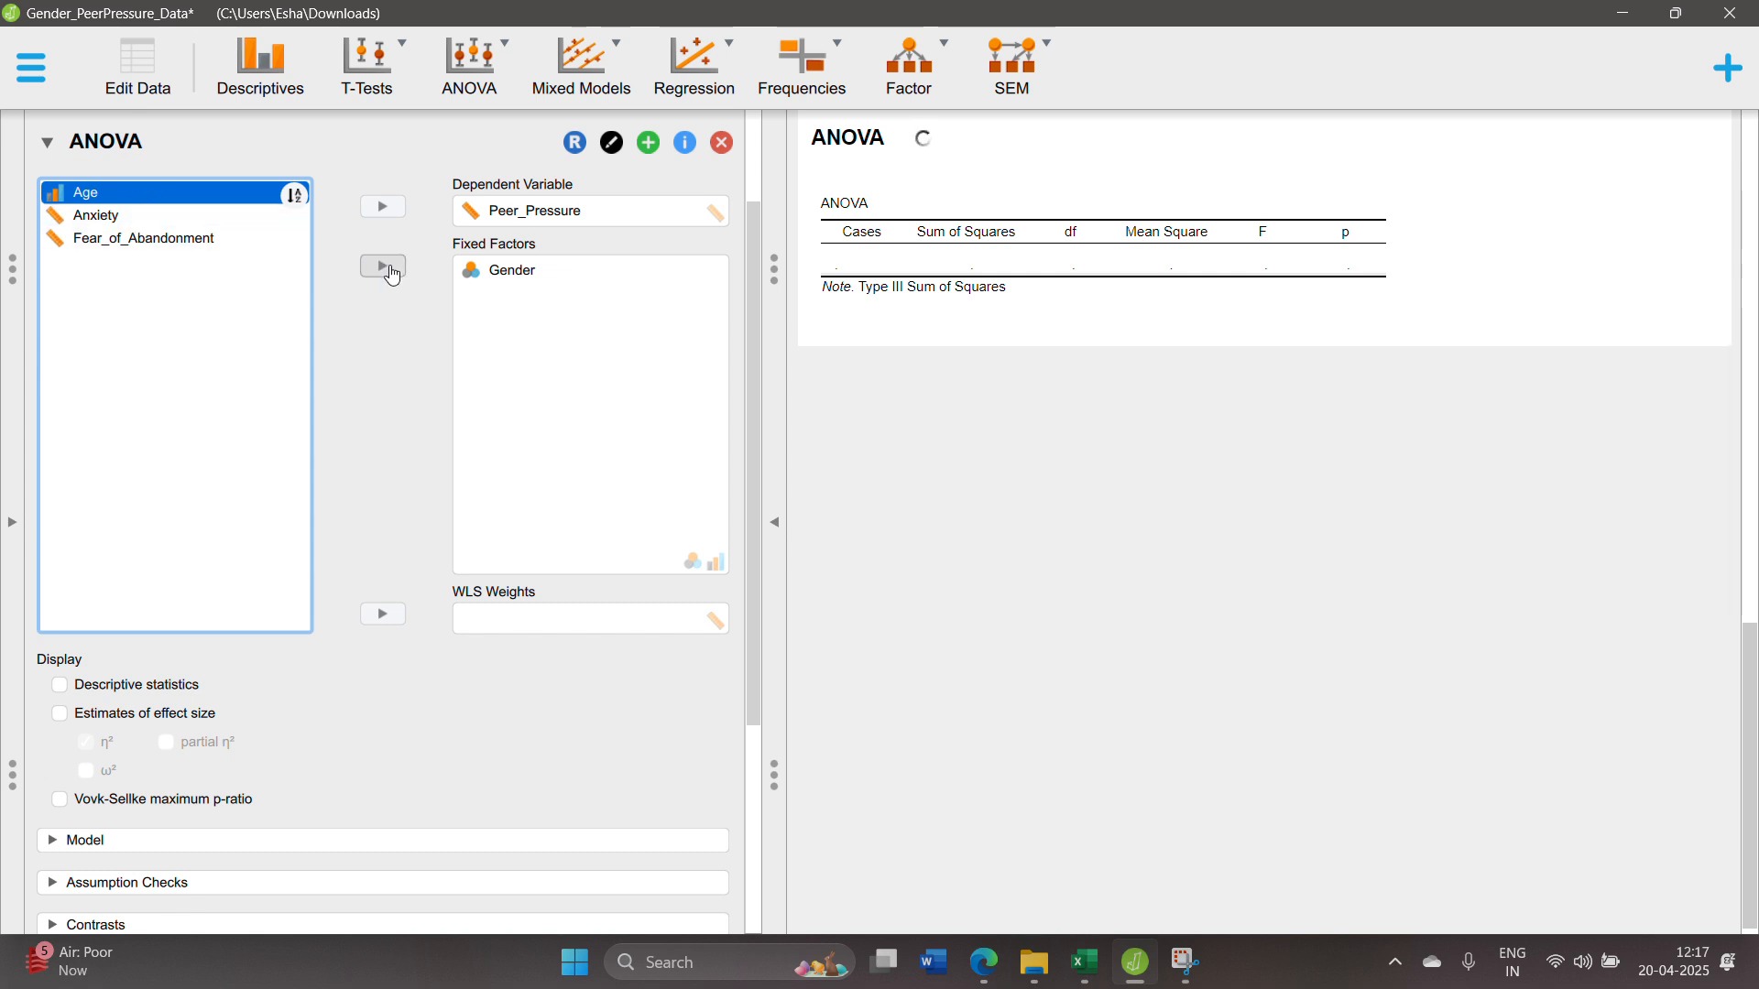
pyautogui.click(392, 275)
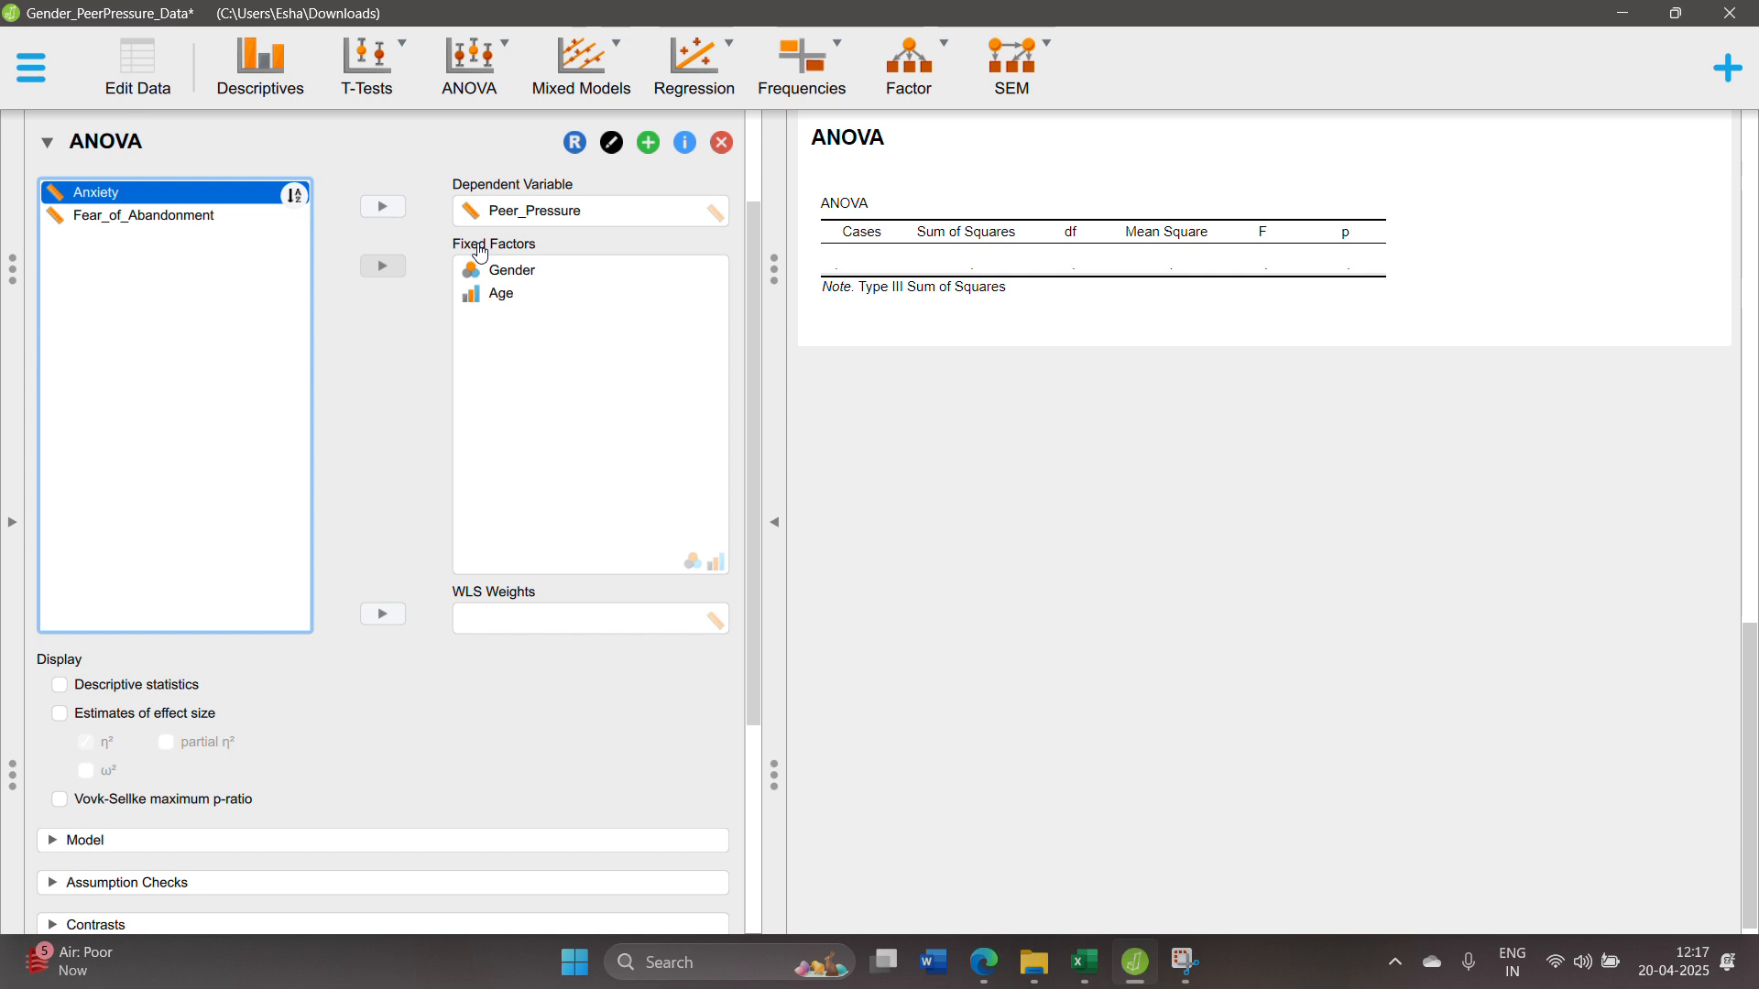
pyautogui.click(502, 273)
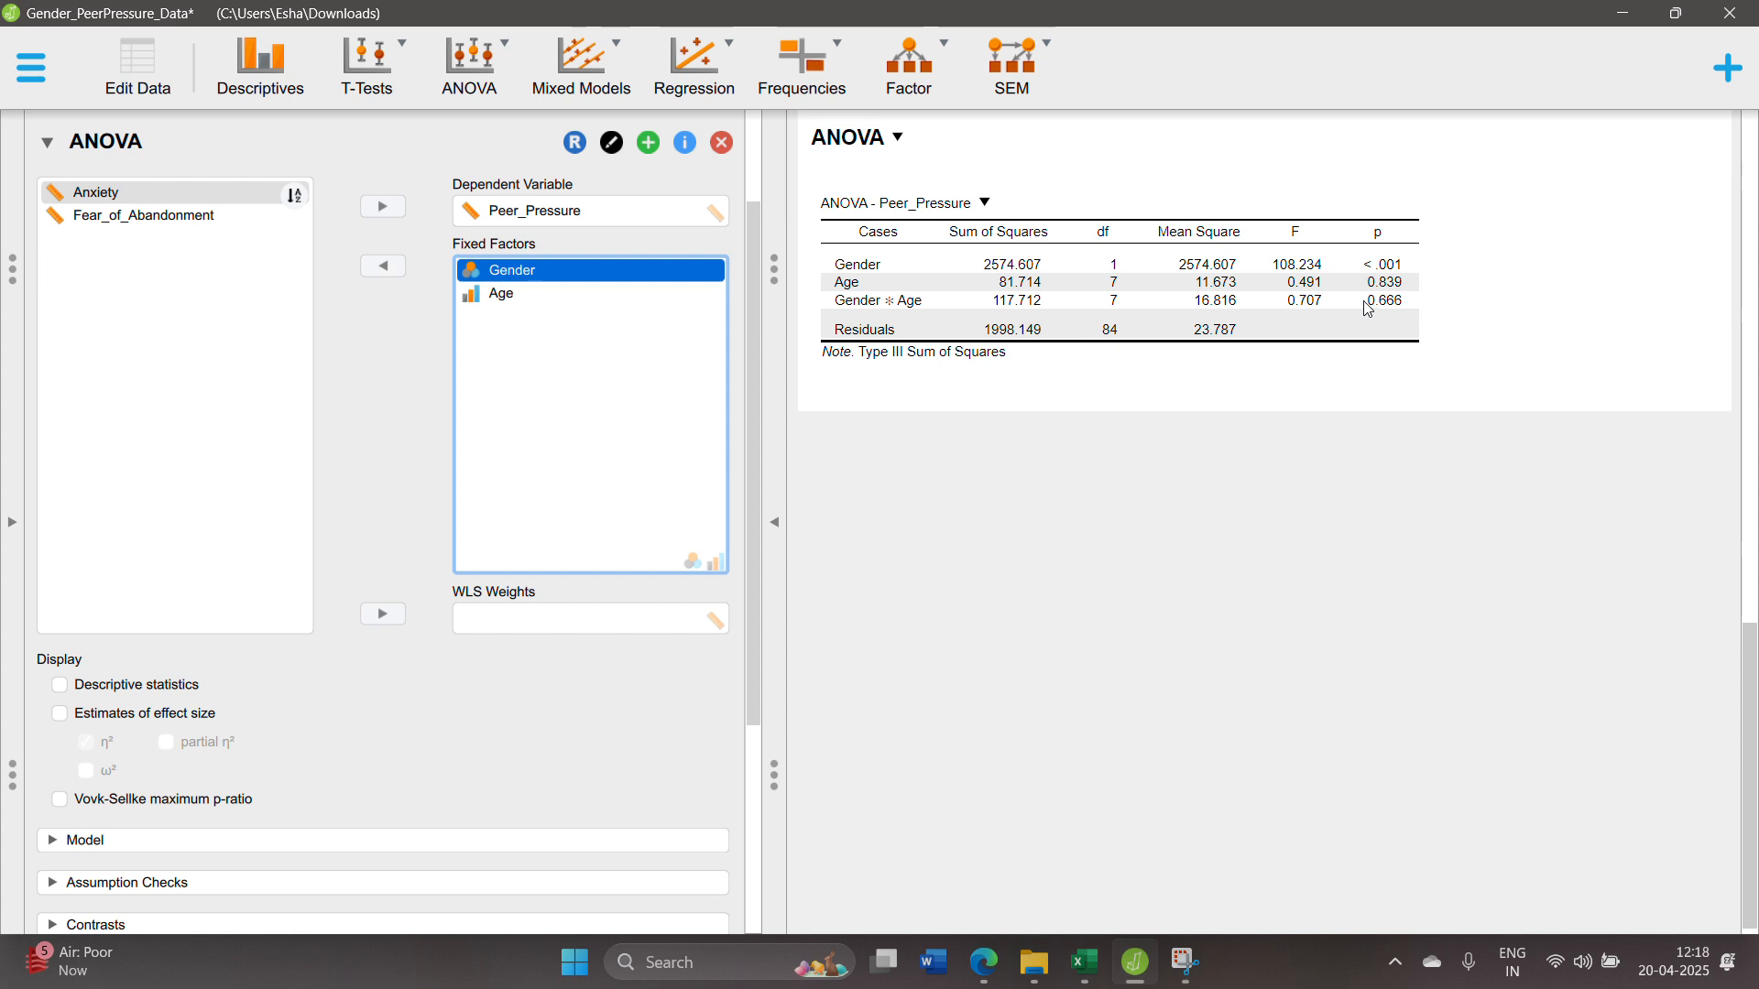
# Display the ANOVA's descriptive statistics for a brief check and hide them again.
pyautogui.scroll(-1, 479, 538)
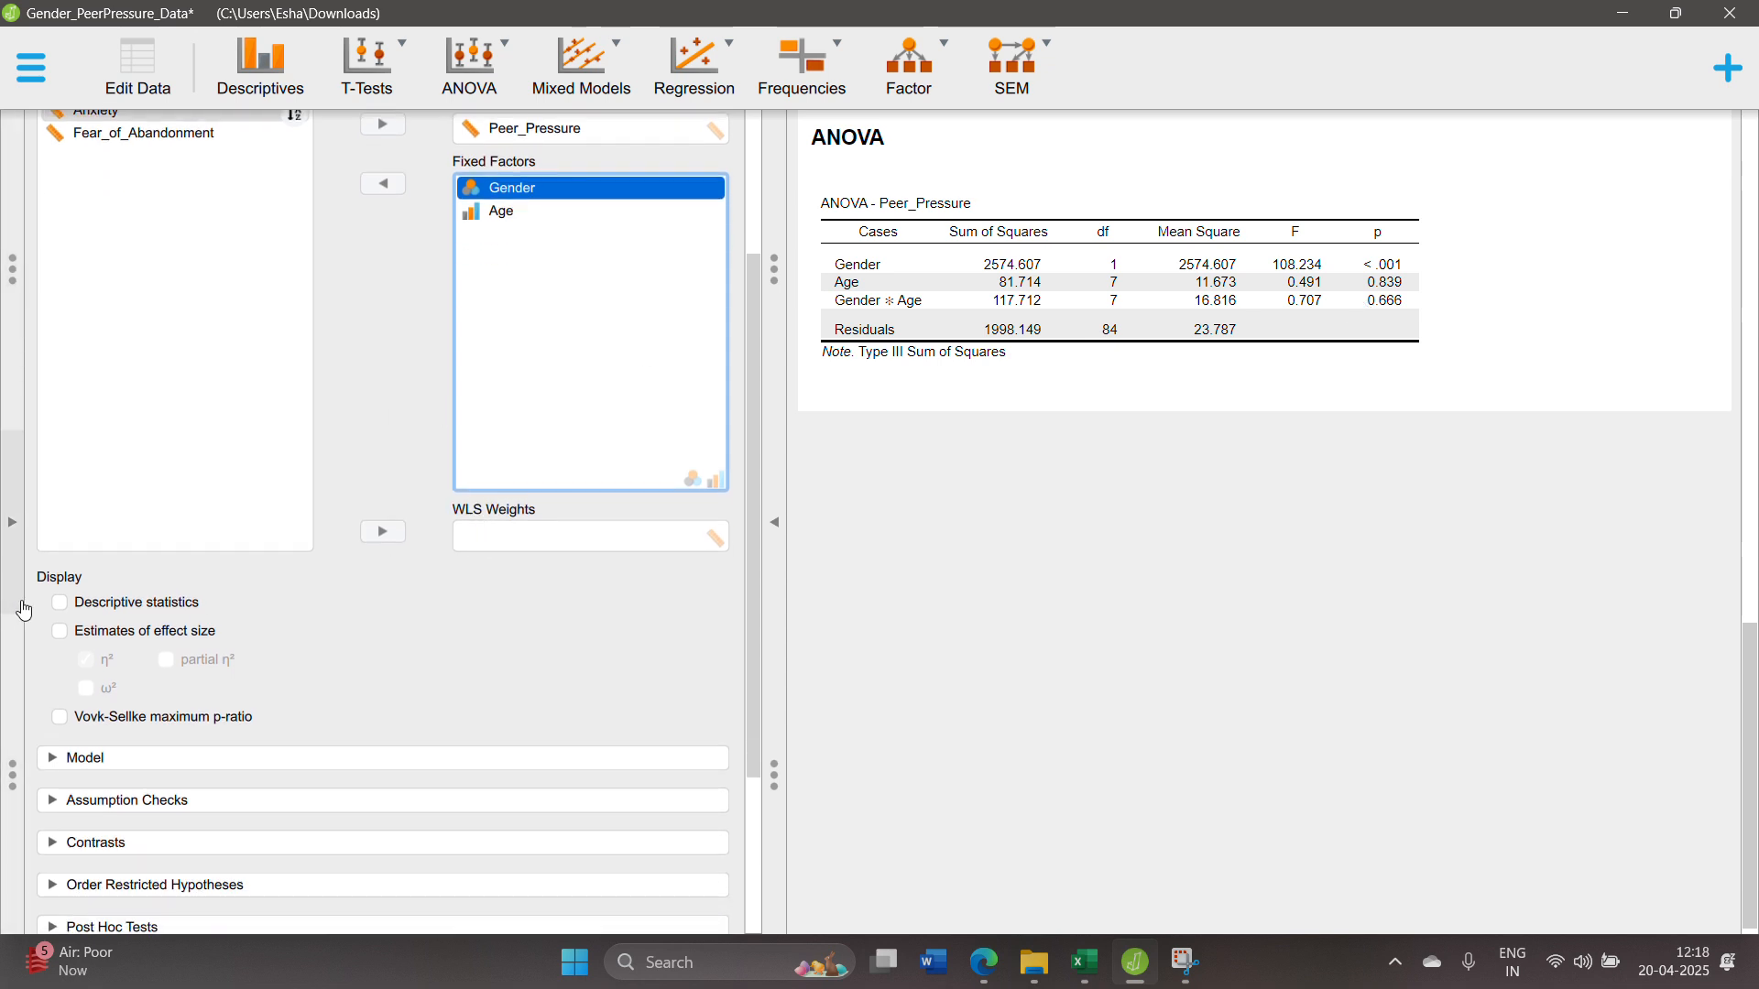
pyautogui.click(59, 603)
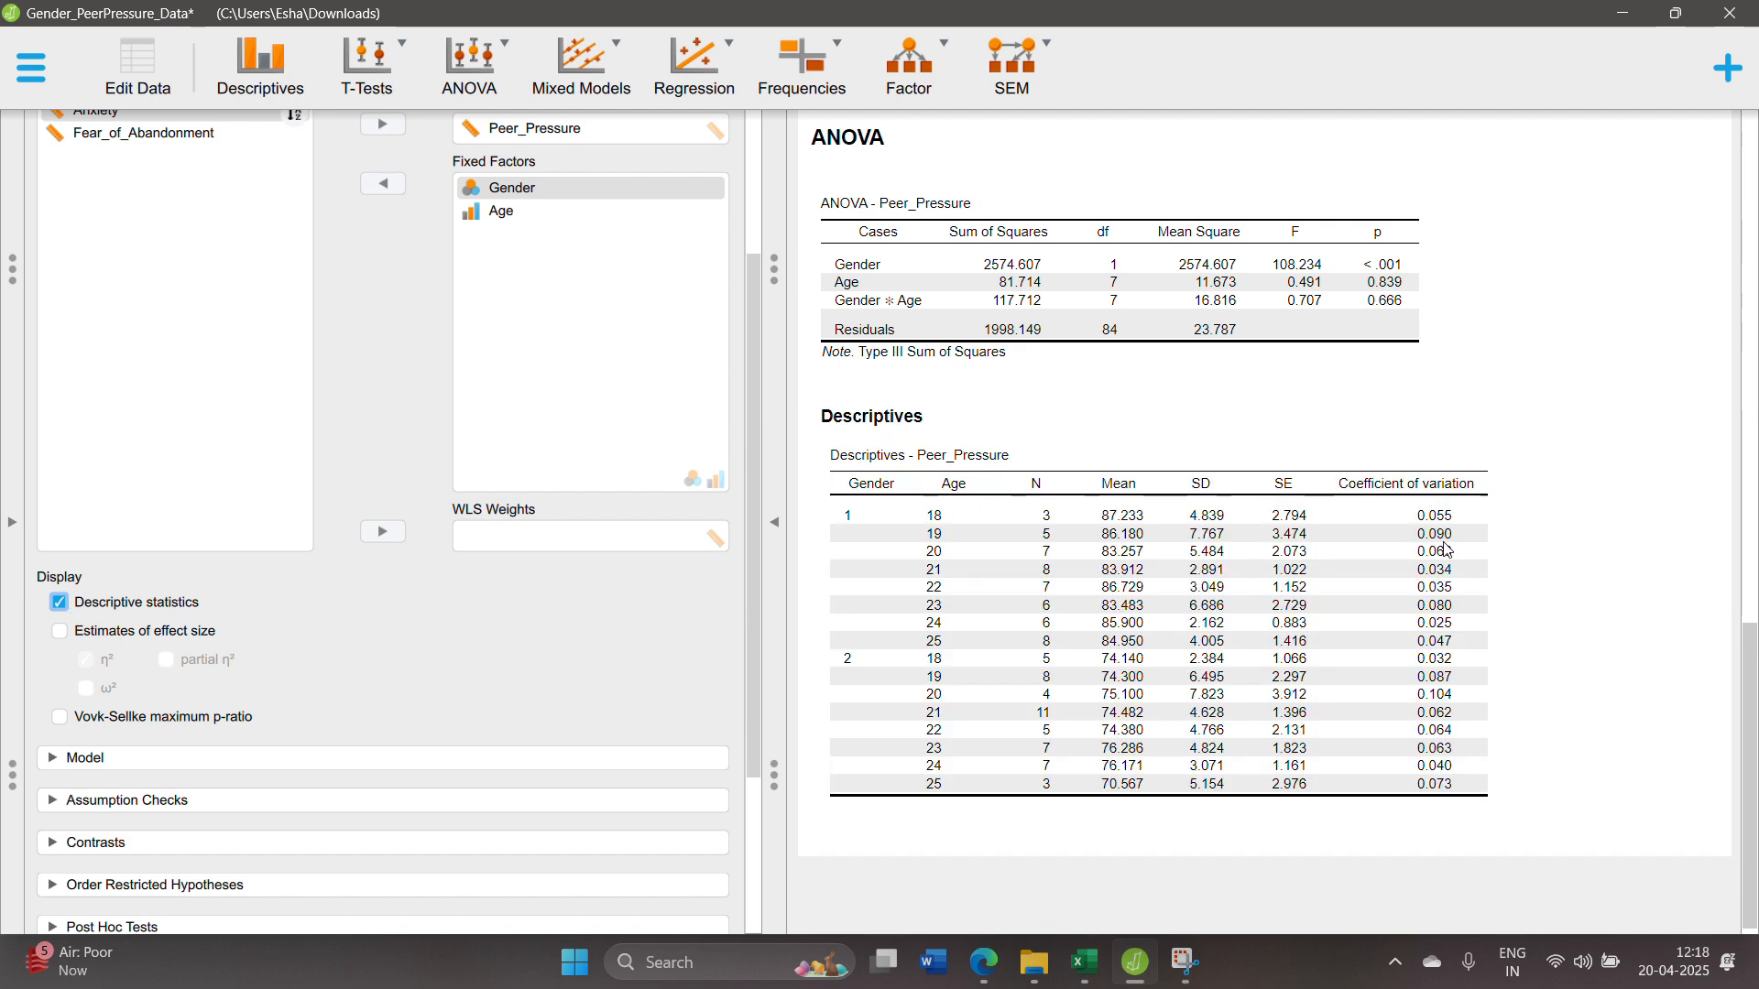
pyautogui.click(60, 603)
pyautogui.scroll(-3, 121, 697)
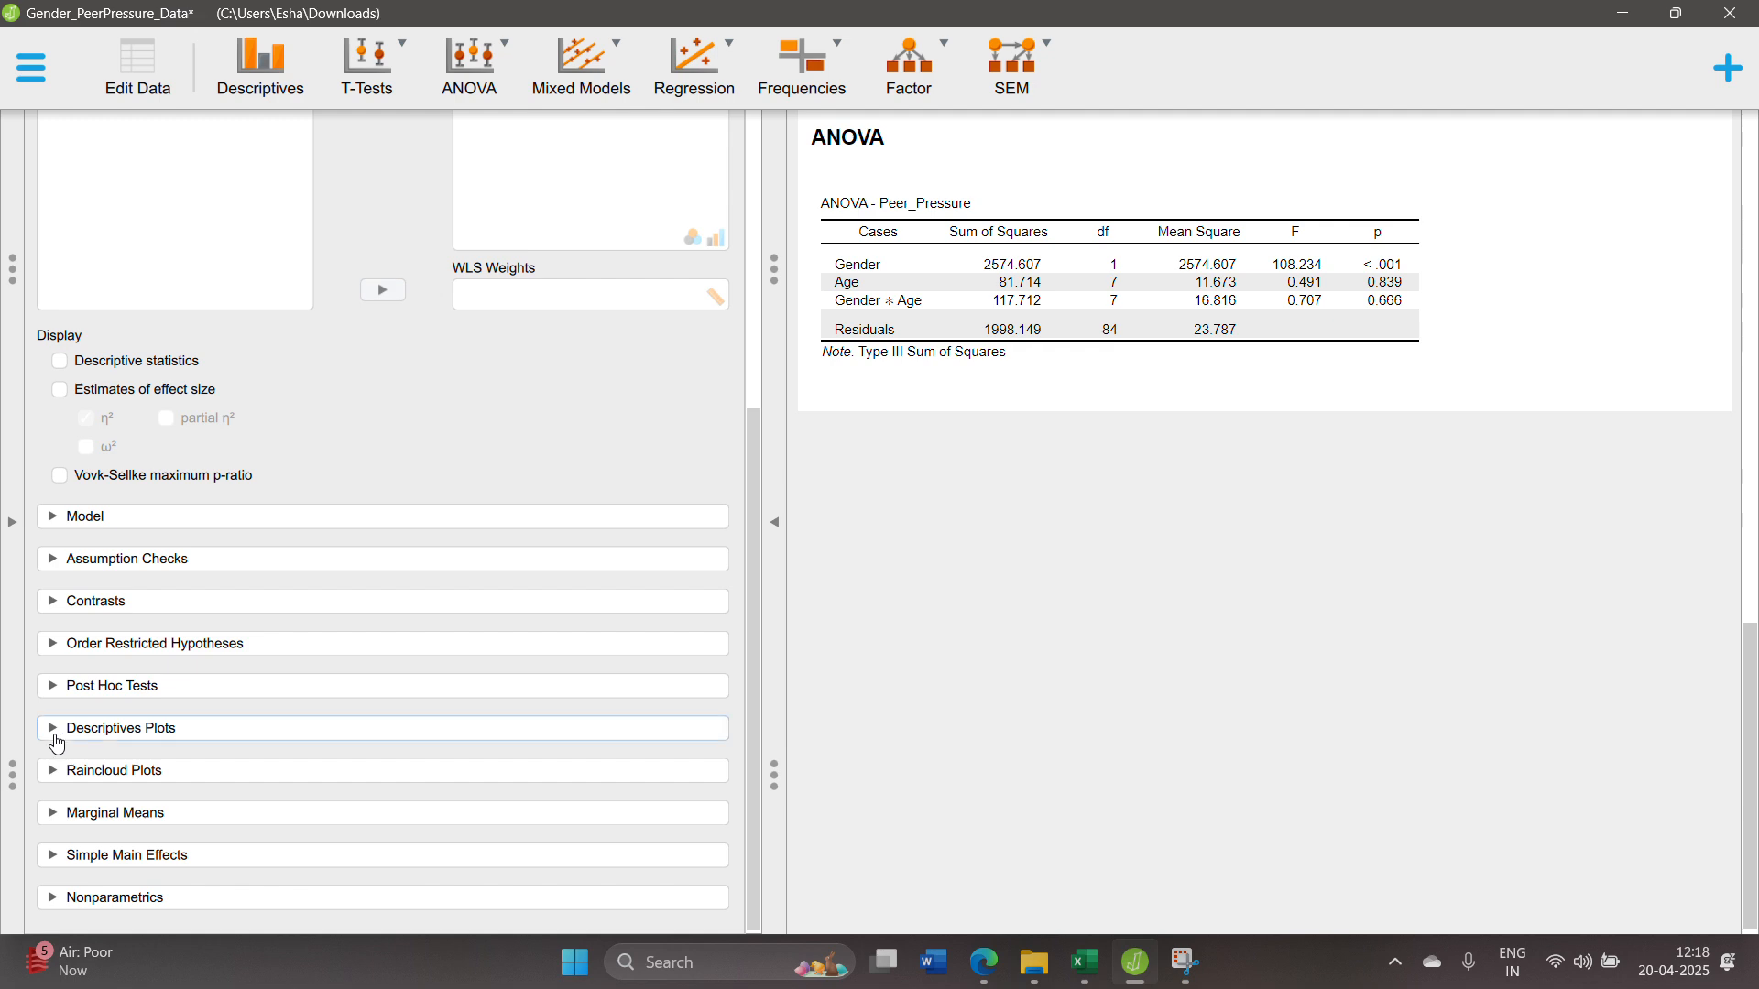
pyautogui.click(53, 737)
pyautogui.scroll(-4, 168, 687)
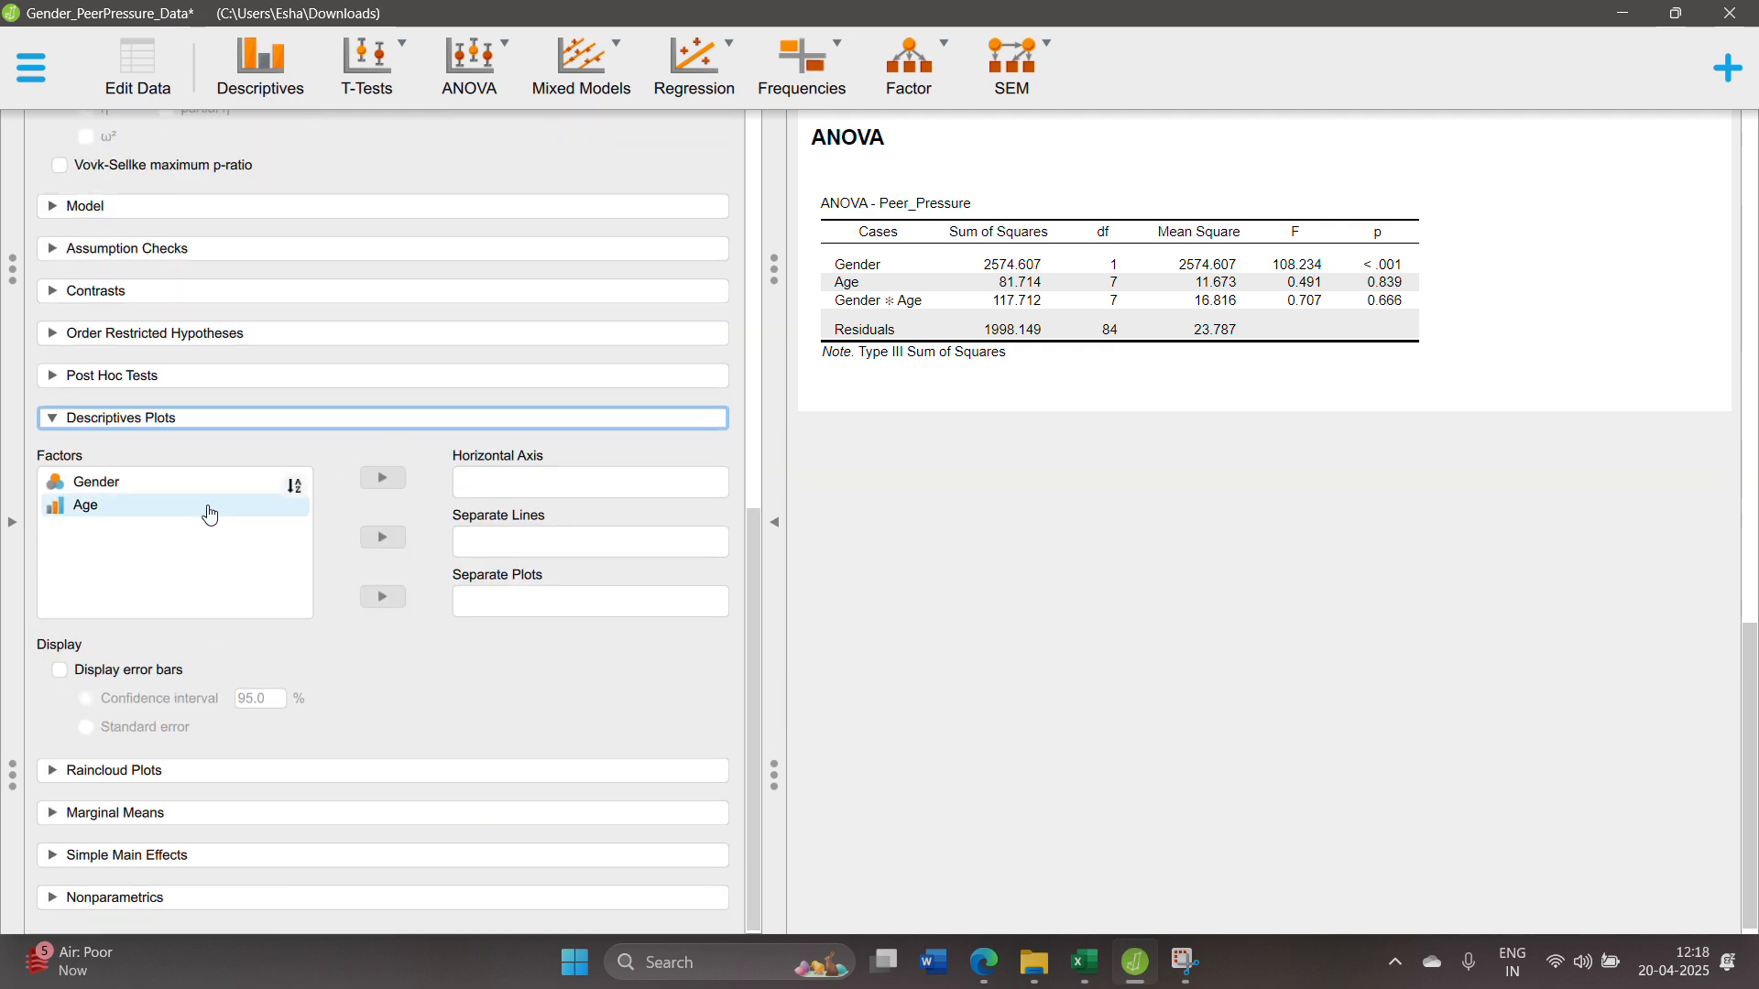
pyautogui.scroll(8, 366, 445)
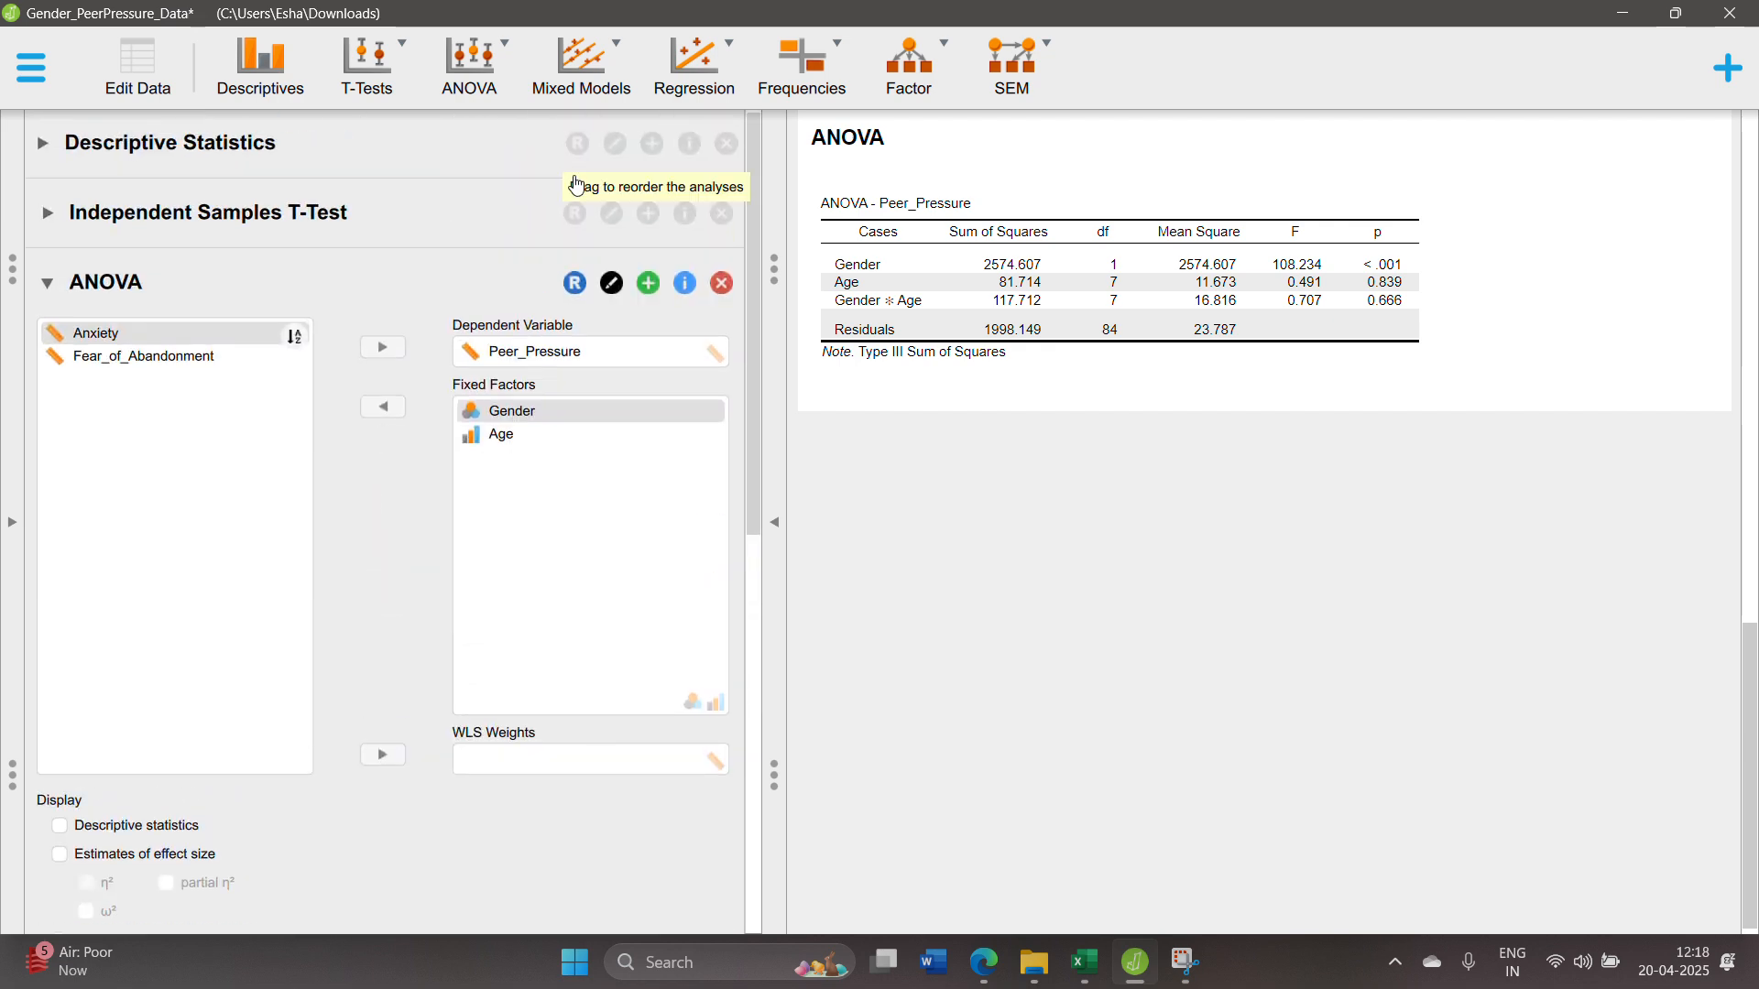
# Create a classical Correlation analysis with Peer_Pressure, Anxiety and Fear_of_Abandonment as its variables.
pyautogui.click(695, 66)
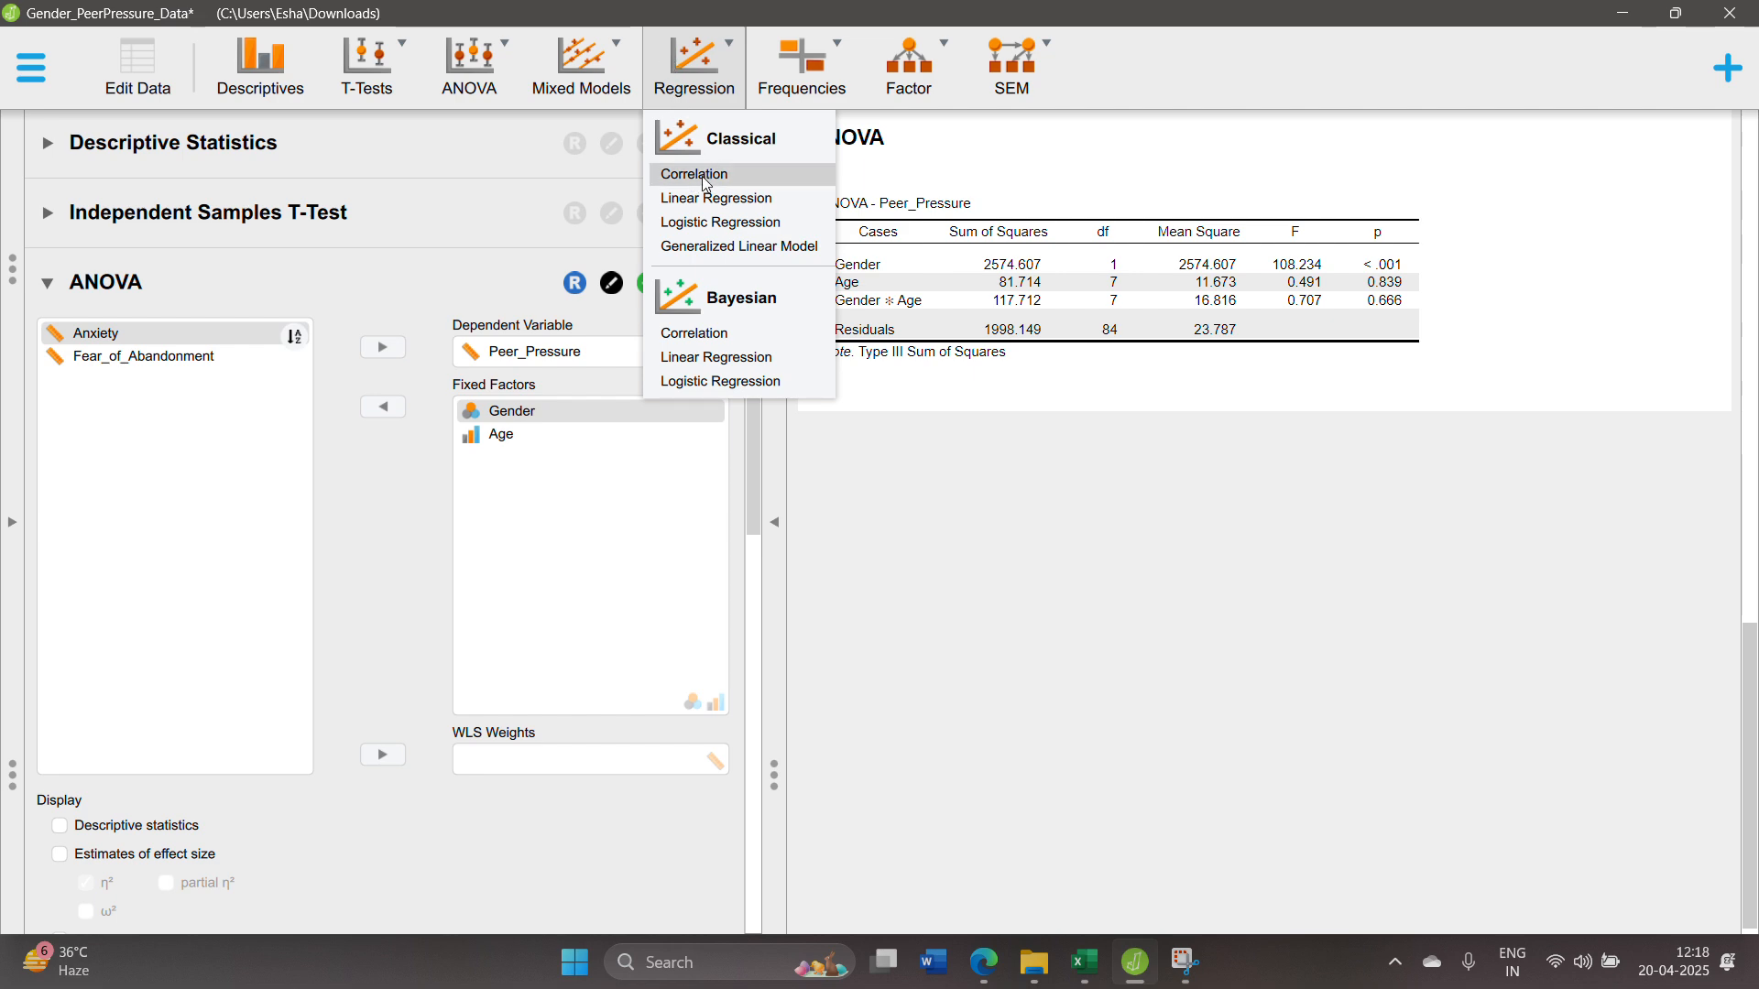
pyautogui.click(702, 176)
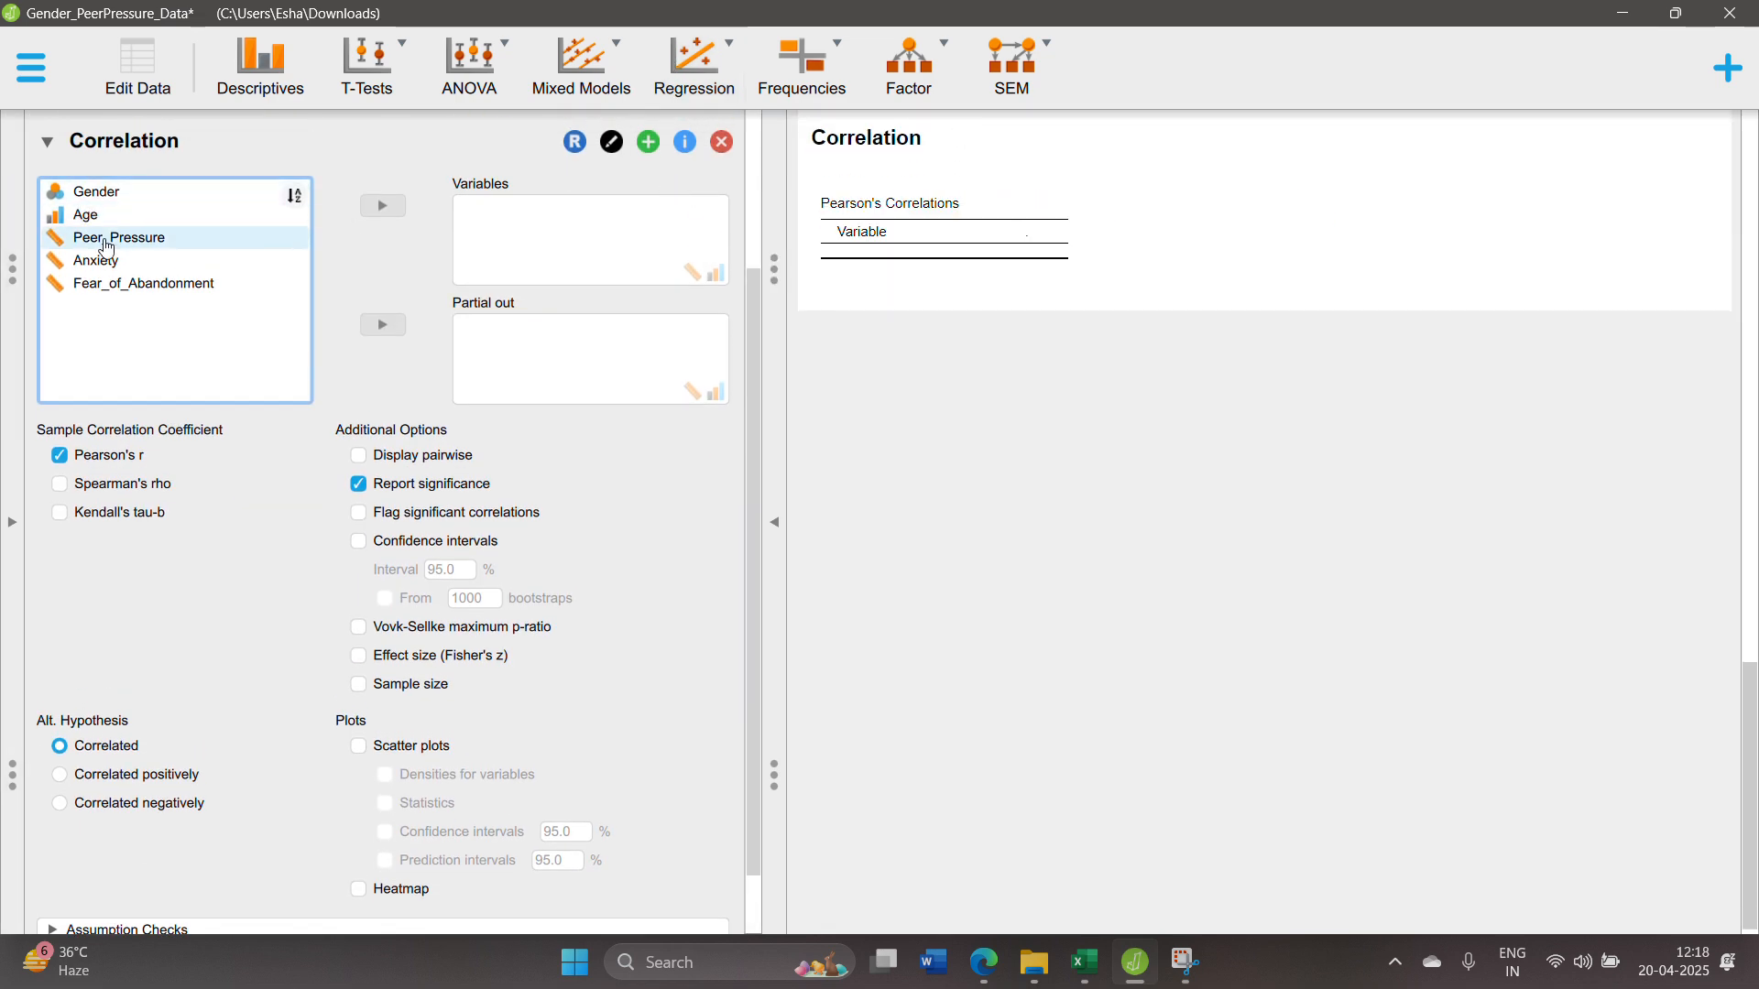
pyautogui.click(114, 241)
pyautogui.hotkey('shift', 'Down')
pyautogui.hotkey('shift', 'Down')
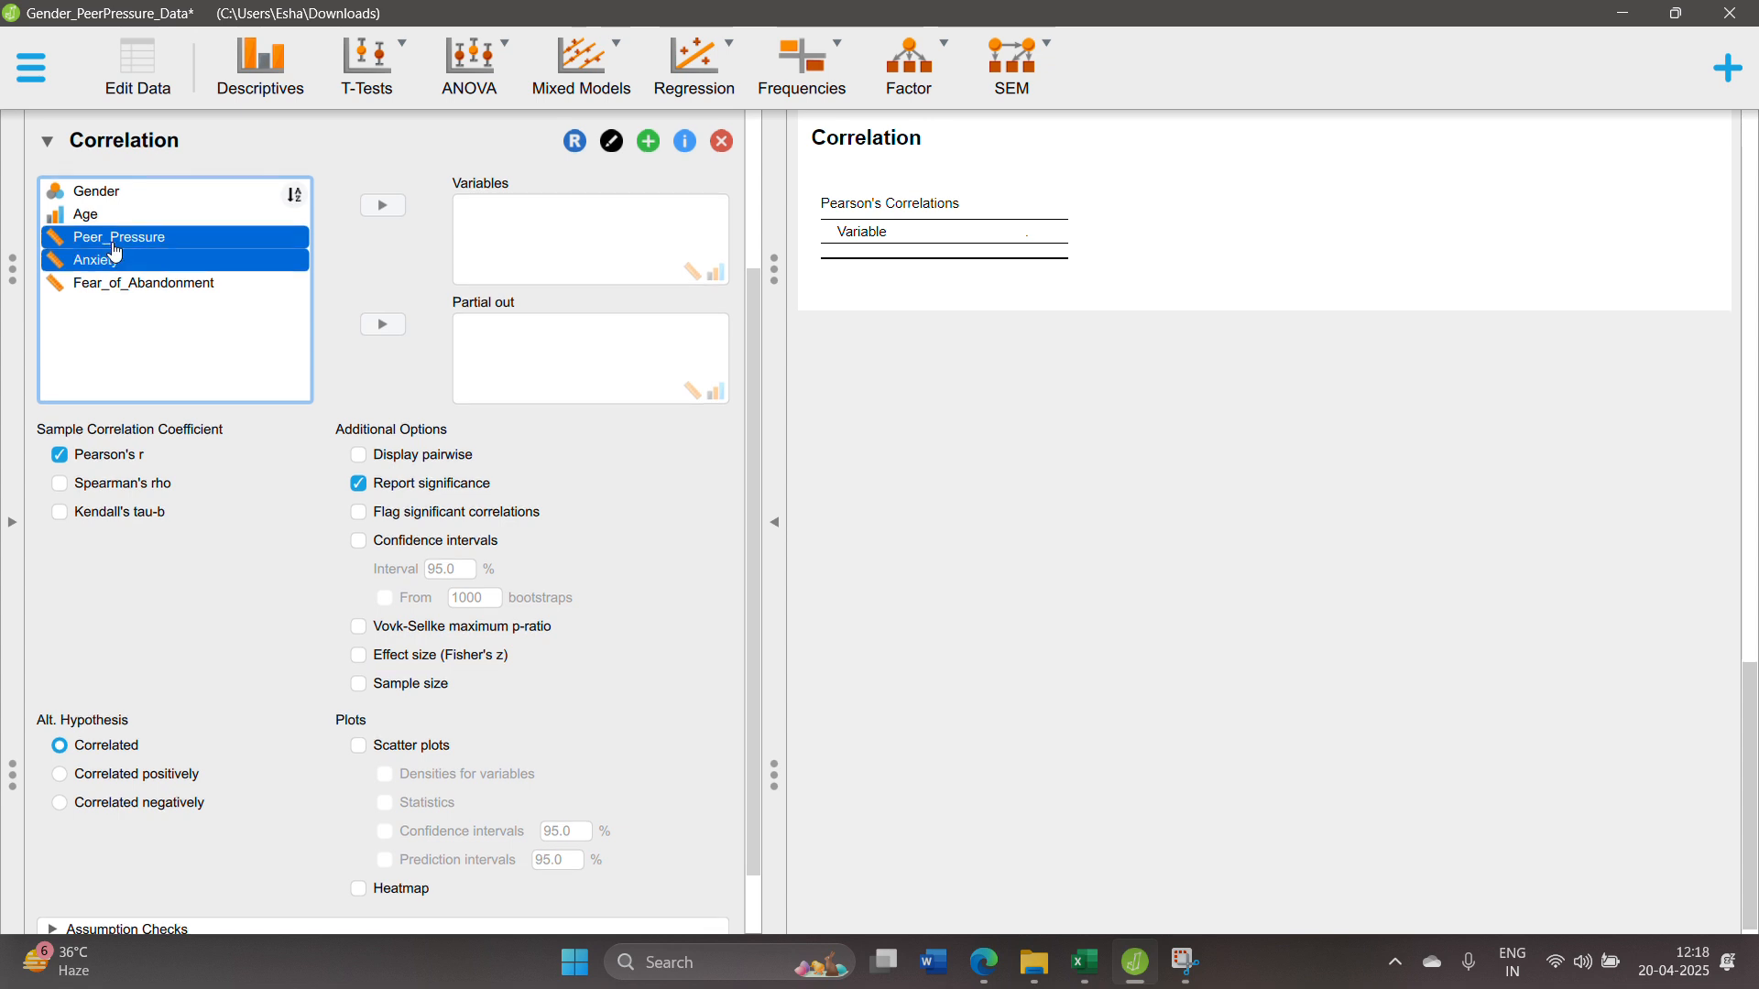
pyautogui.click(383, 209)
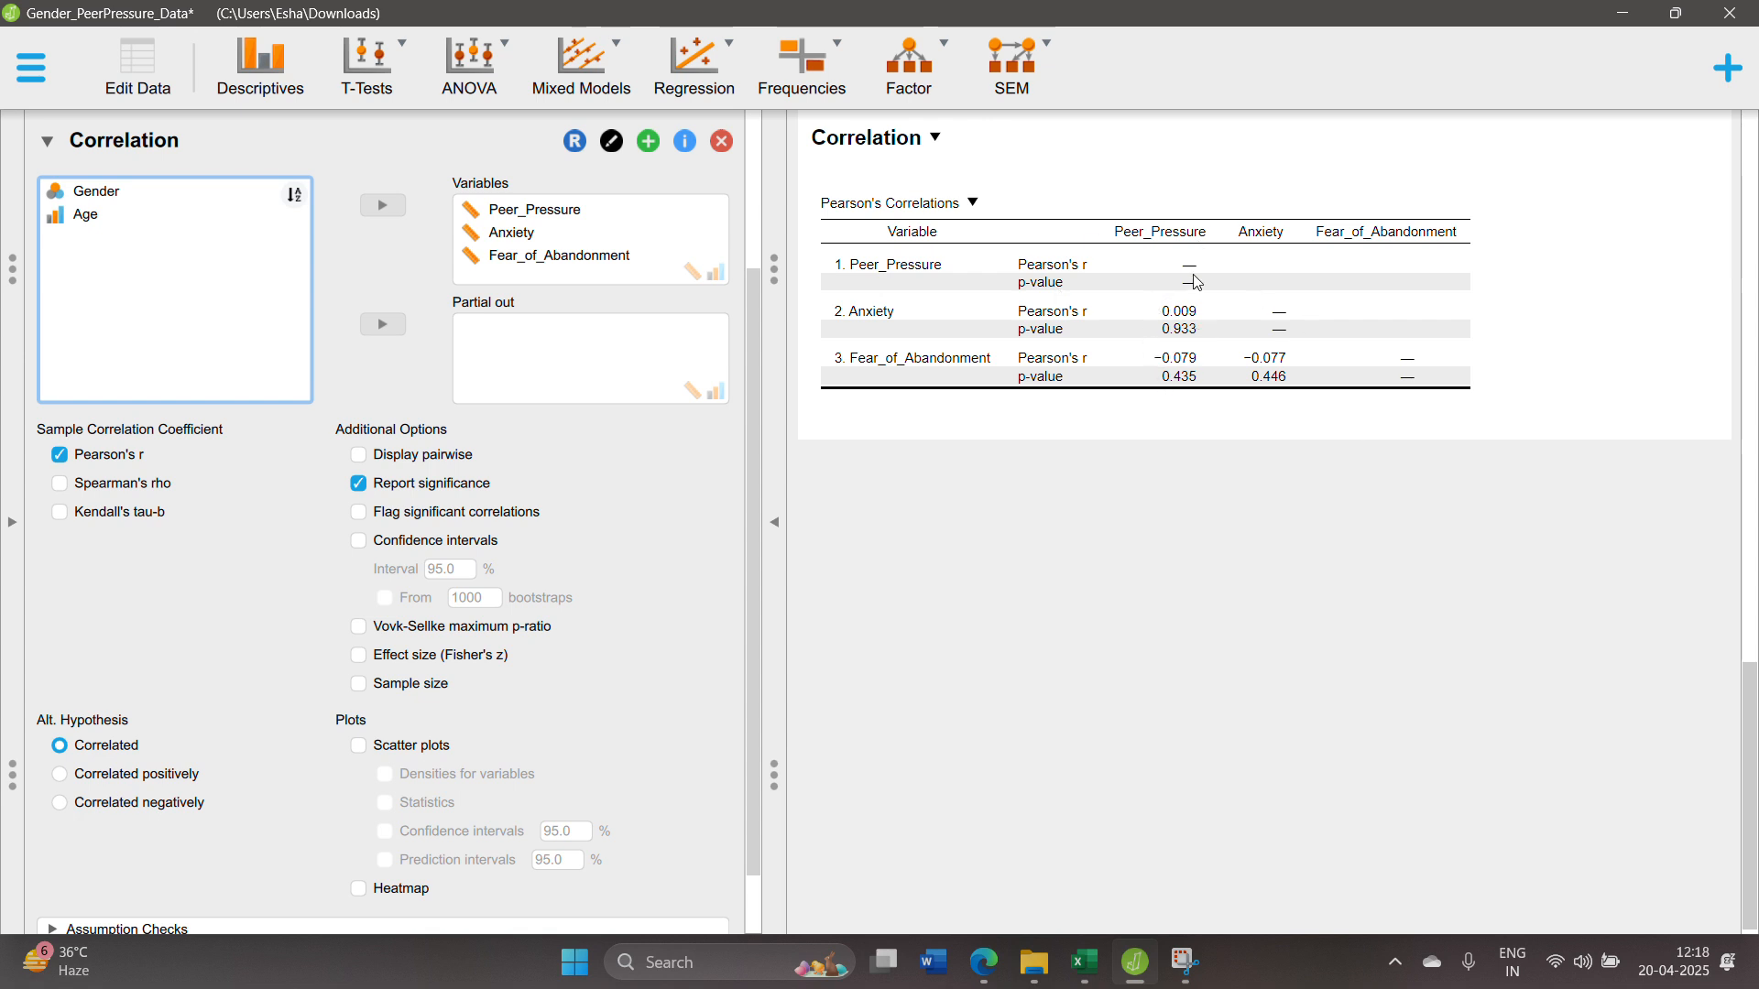
# Flag significant correlations and add Gender and Age to the correlation variables.
pyautogui.click(356, 515)
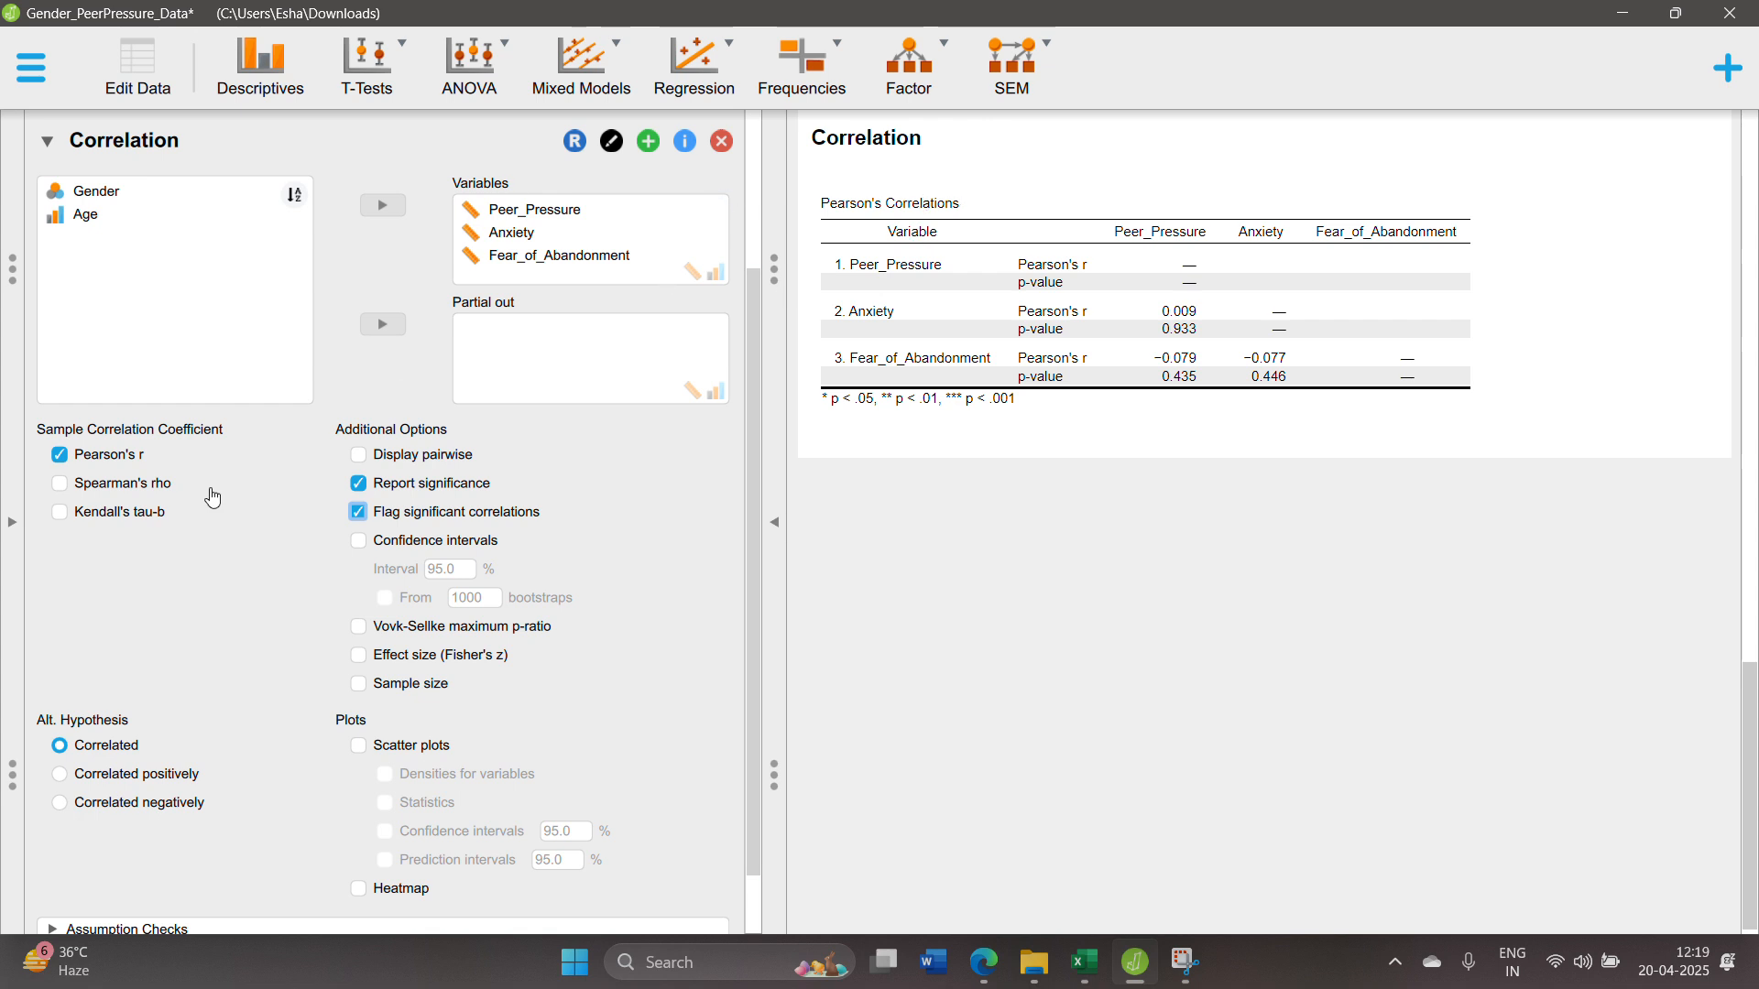
pyautogui.click(65, 194)
pyautogui.keyDown('shift'); pyautogui.click(86, 216); pyautogui.keyUp('shift')
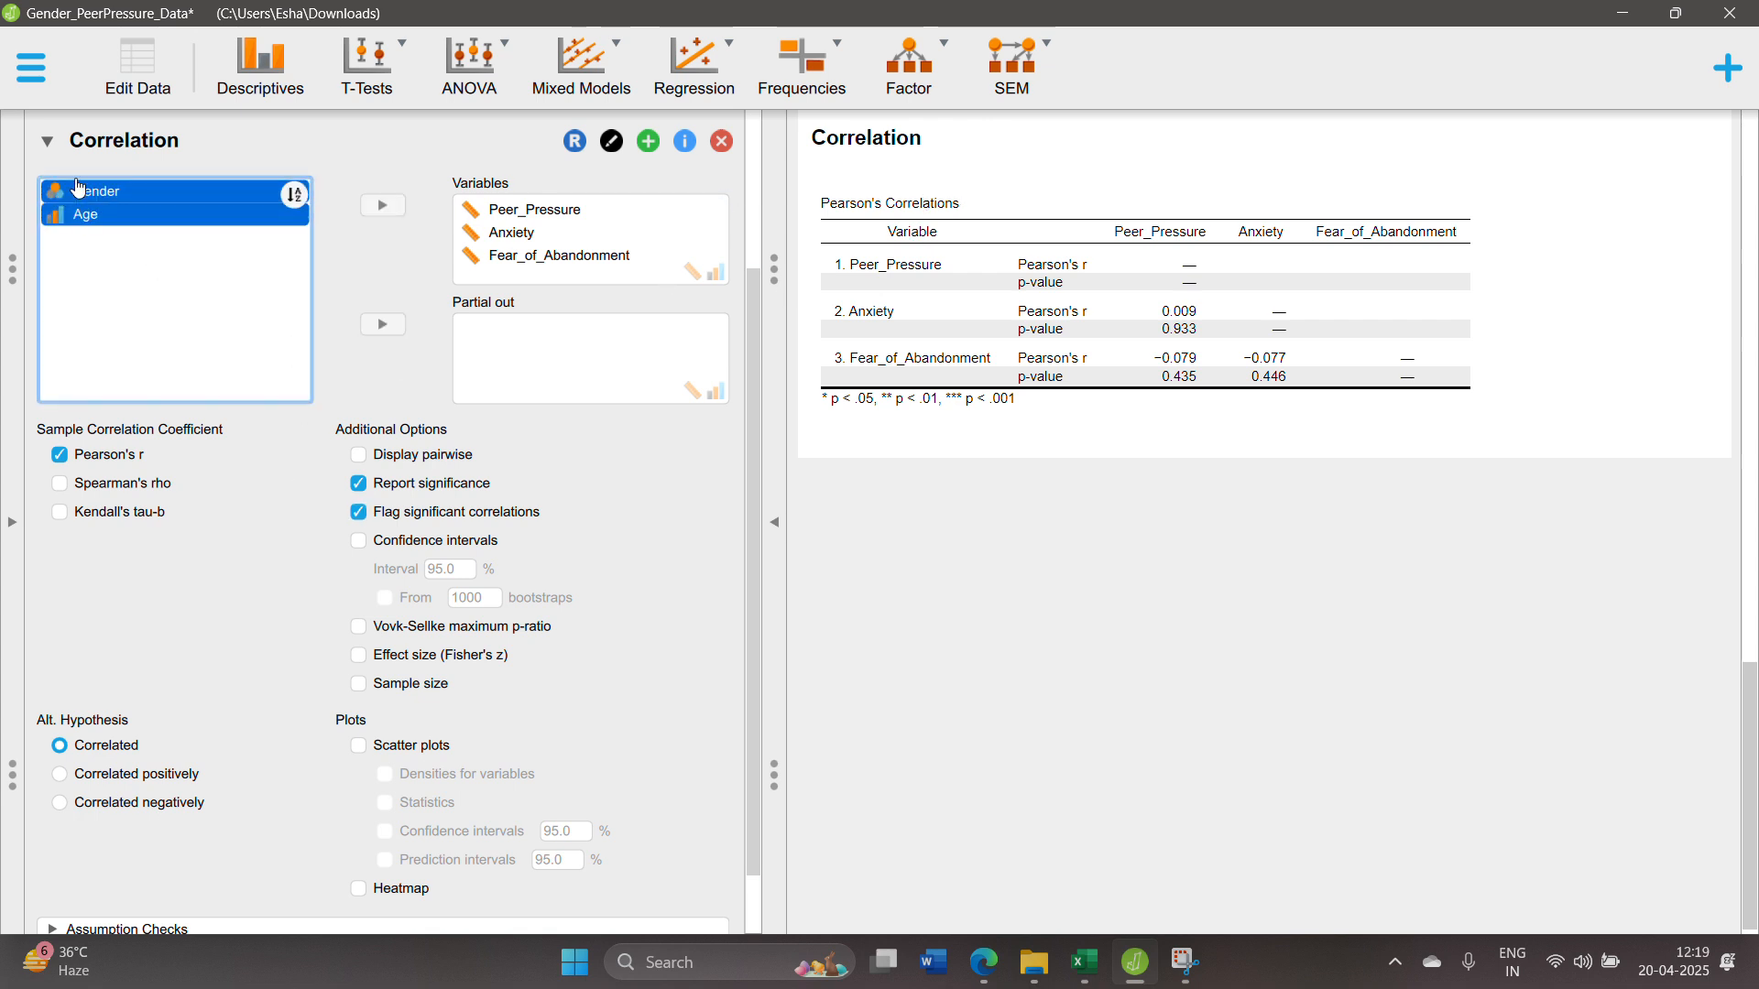
pyautogui.click(384, 207)
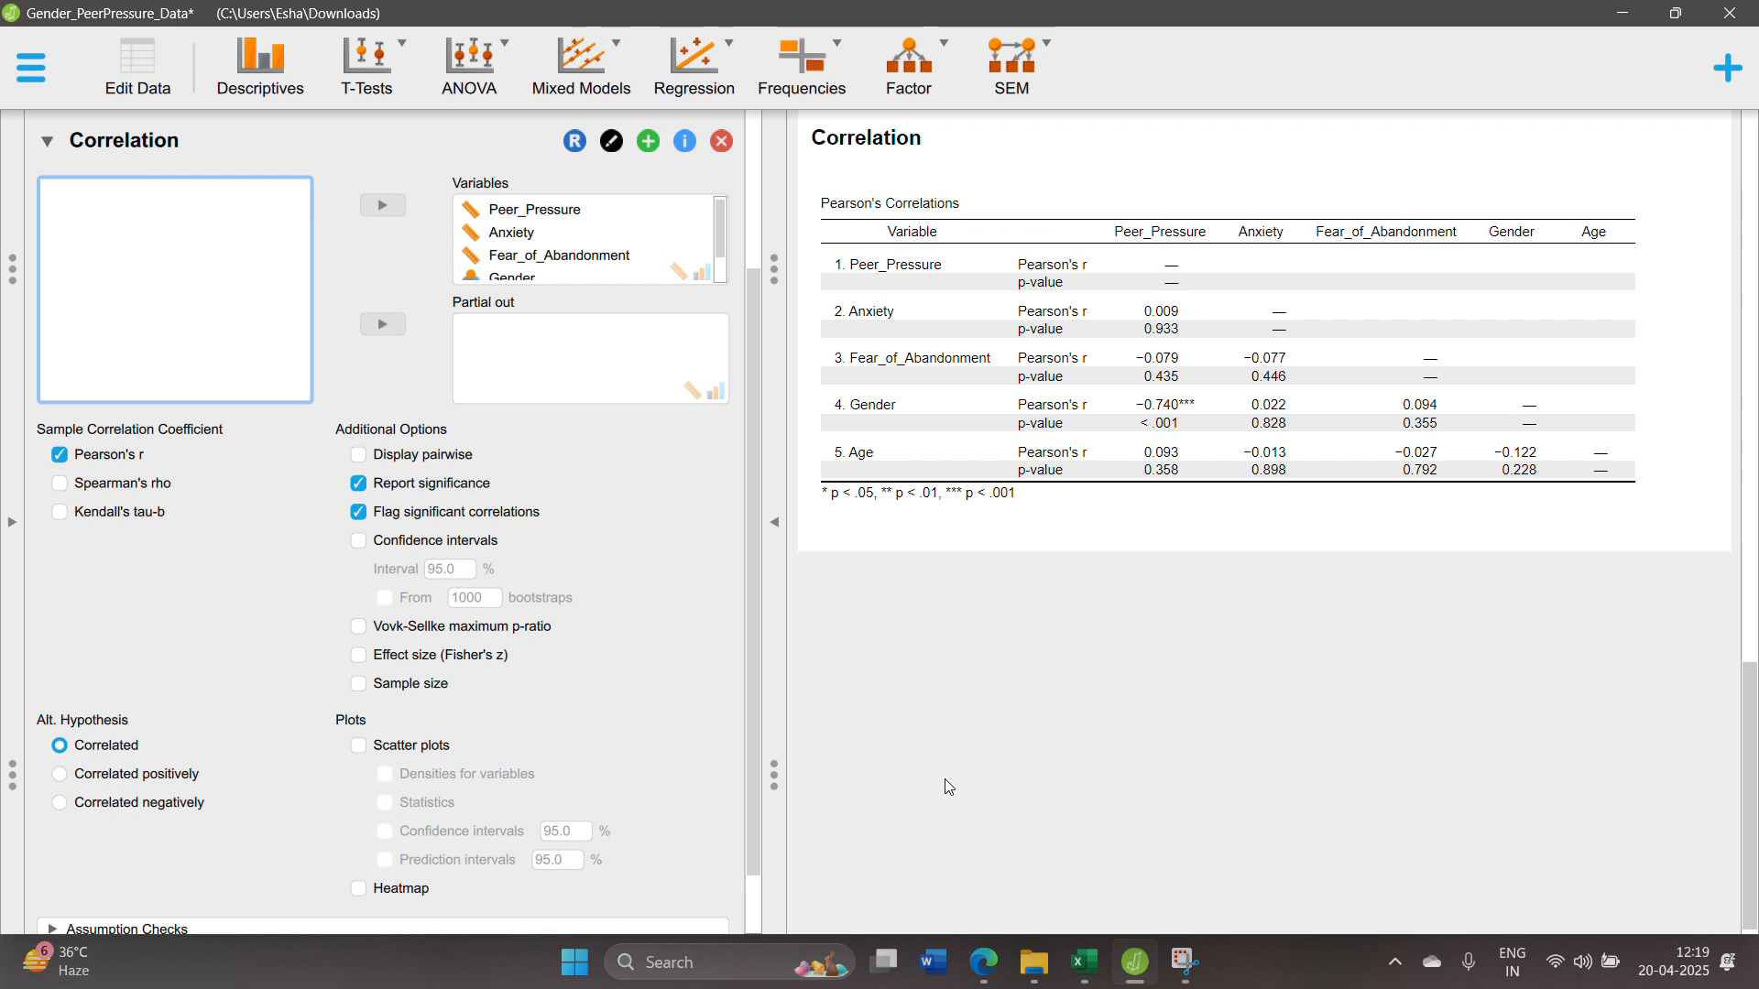
pyautogui.scroll(-1, 260, 776)
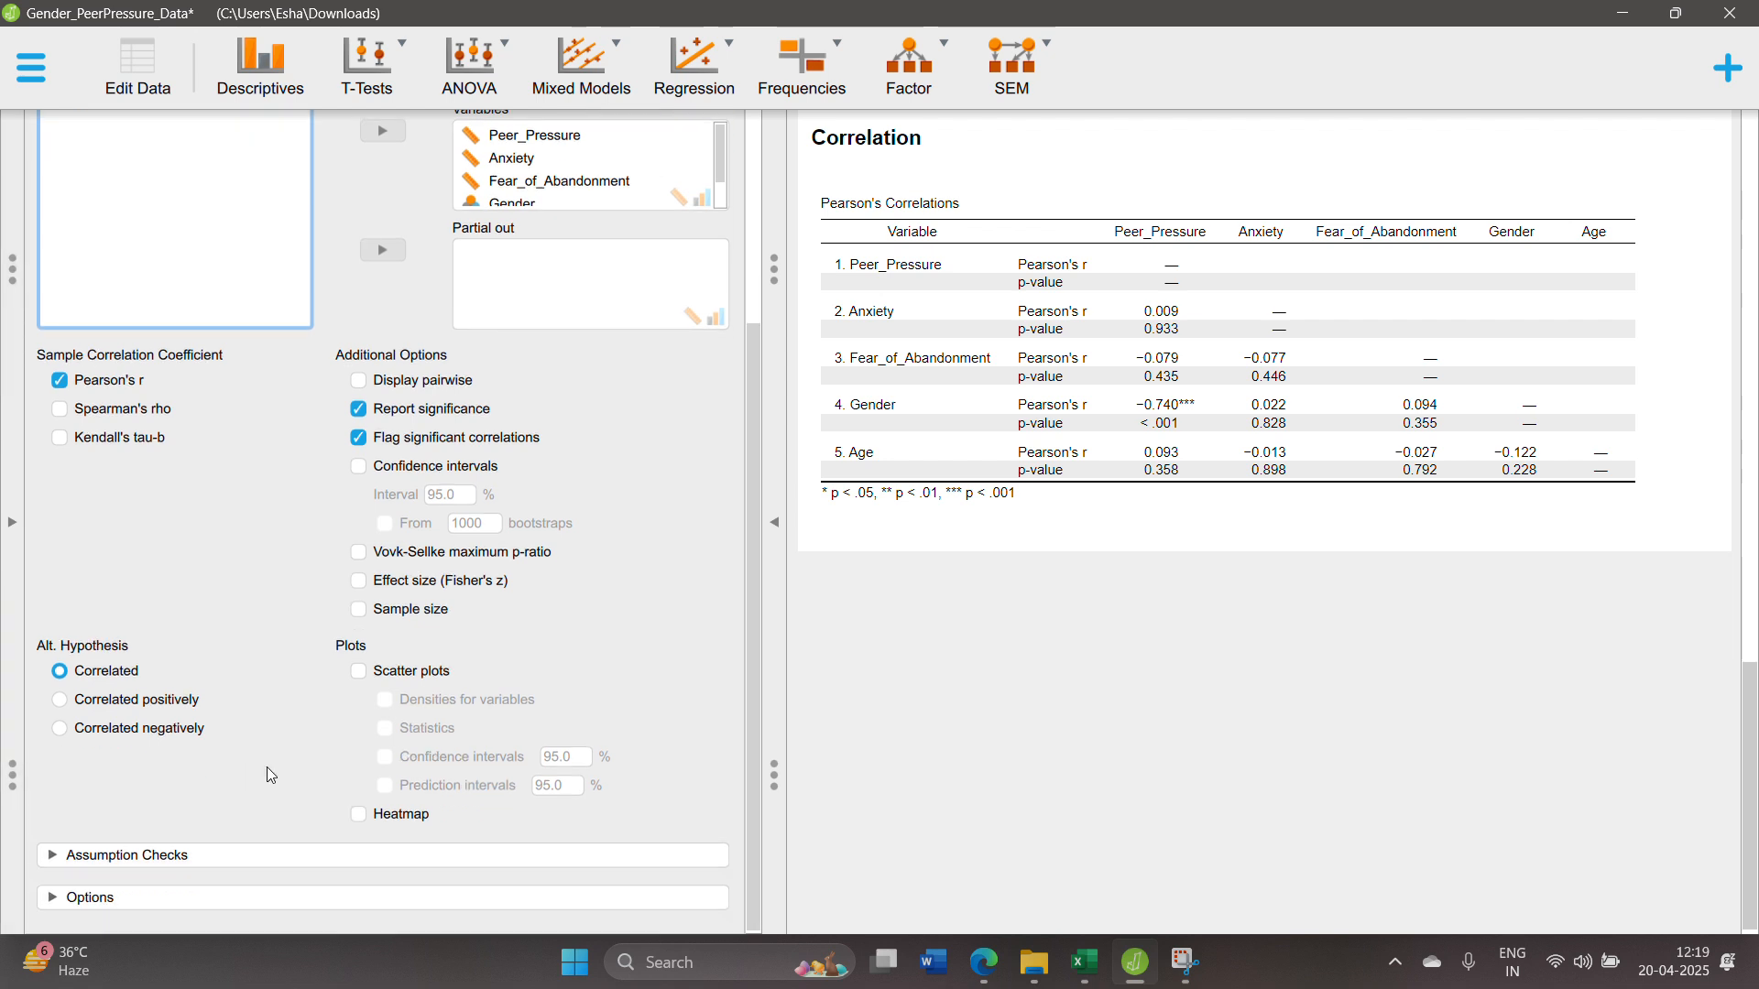
pyautogui.click(196, 855)
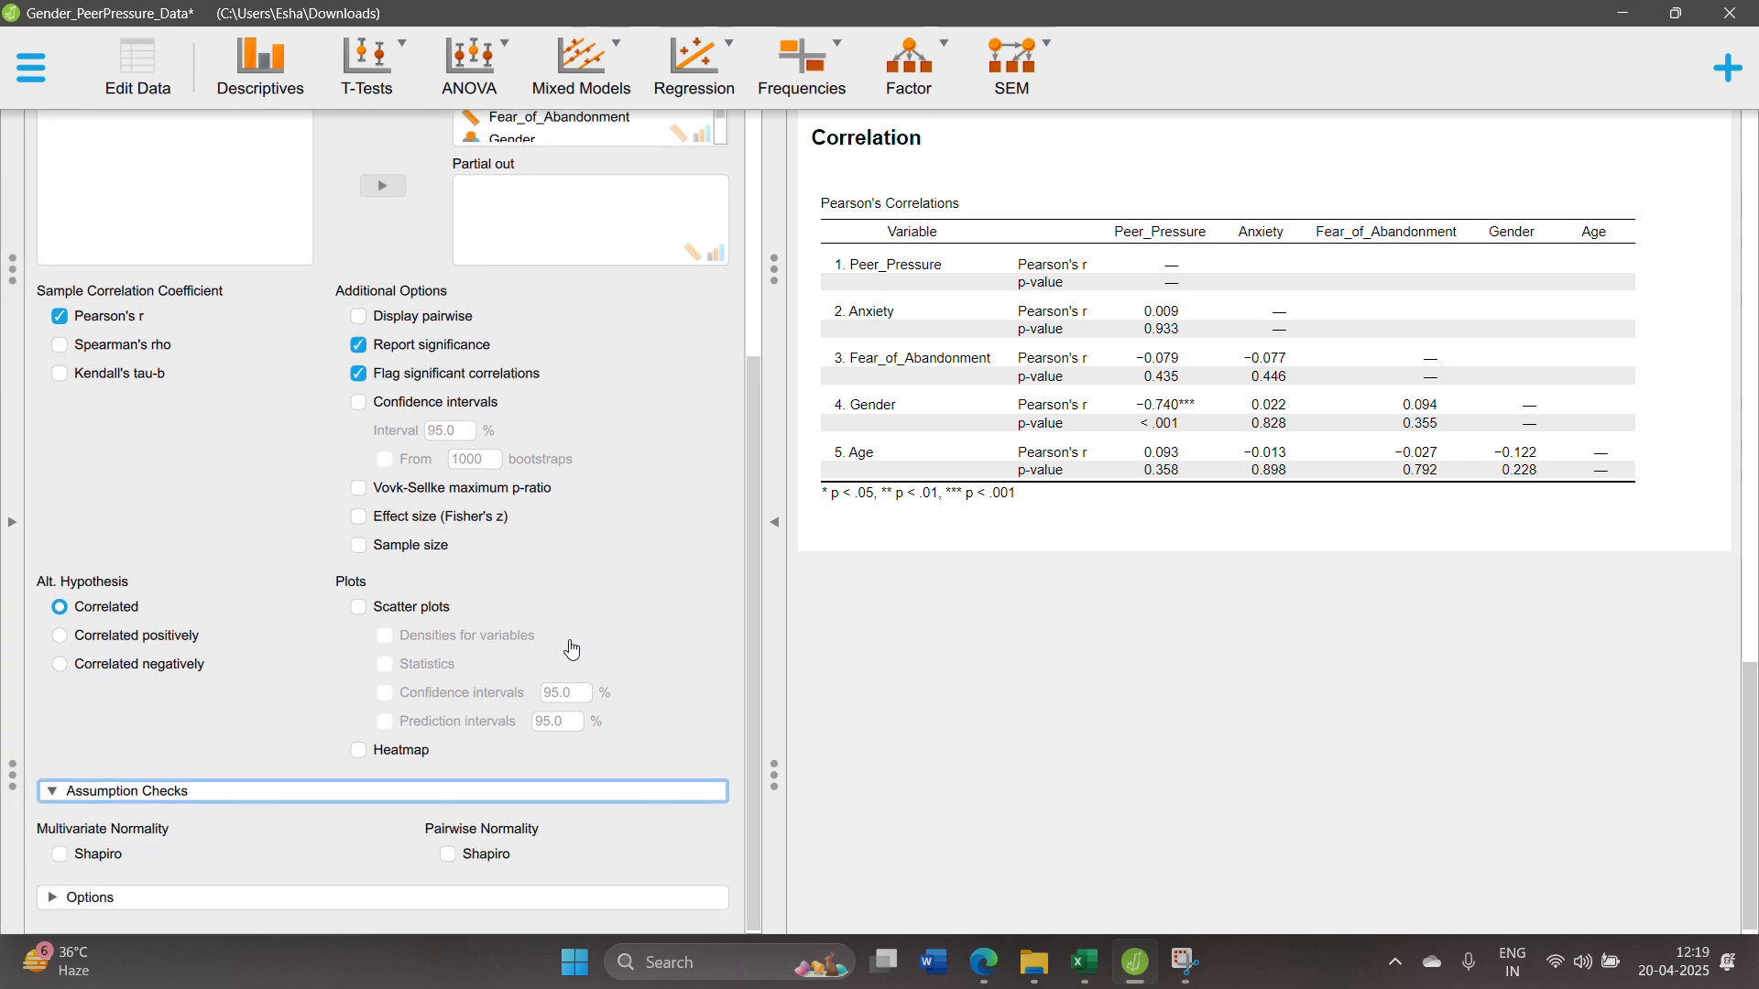
pyautogui.click(216, 898)
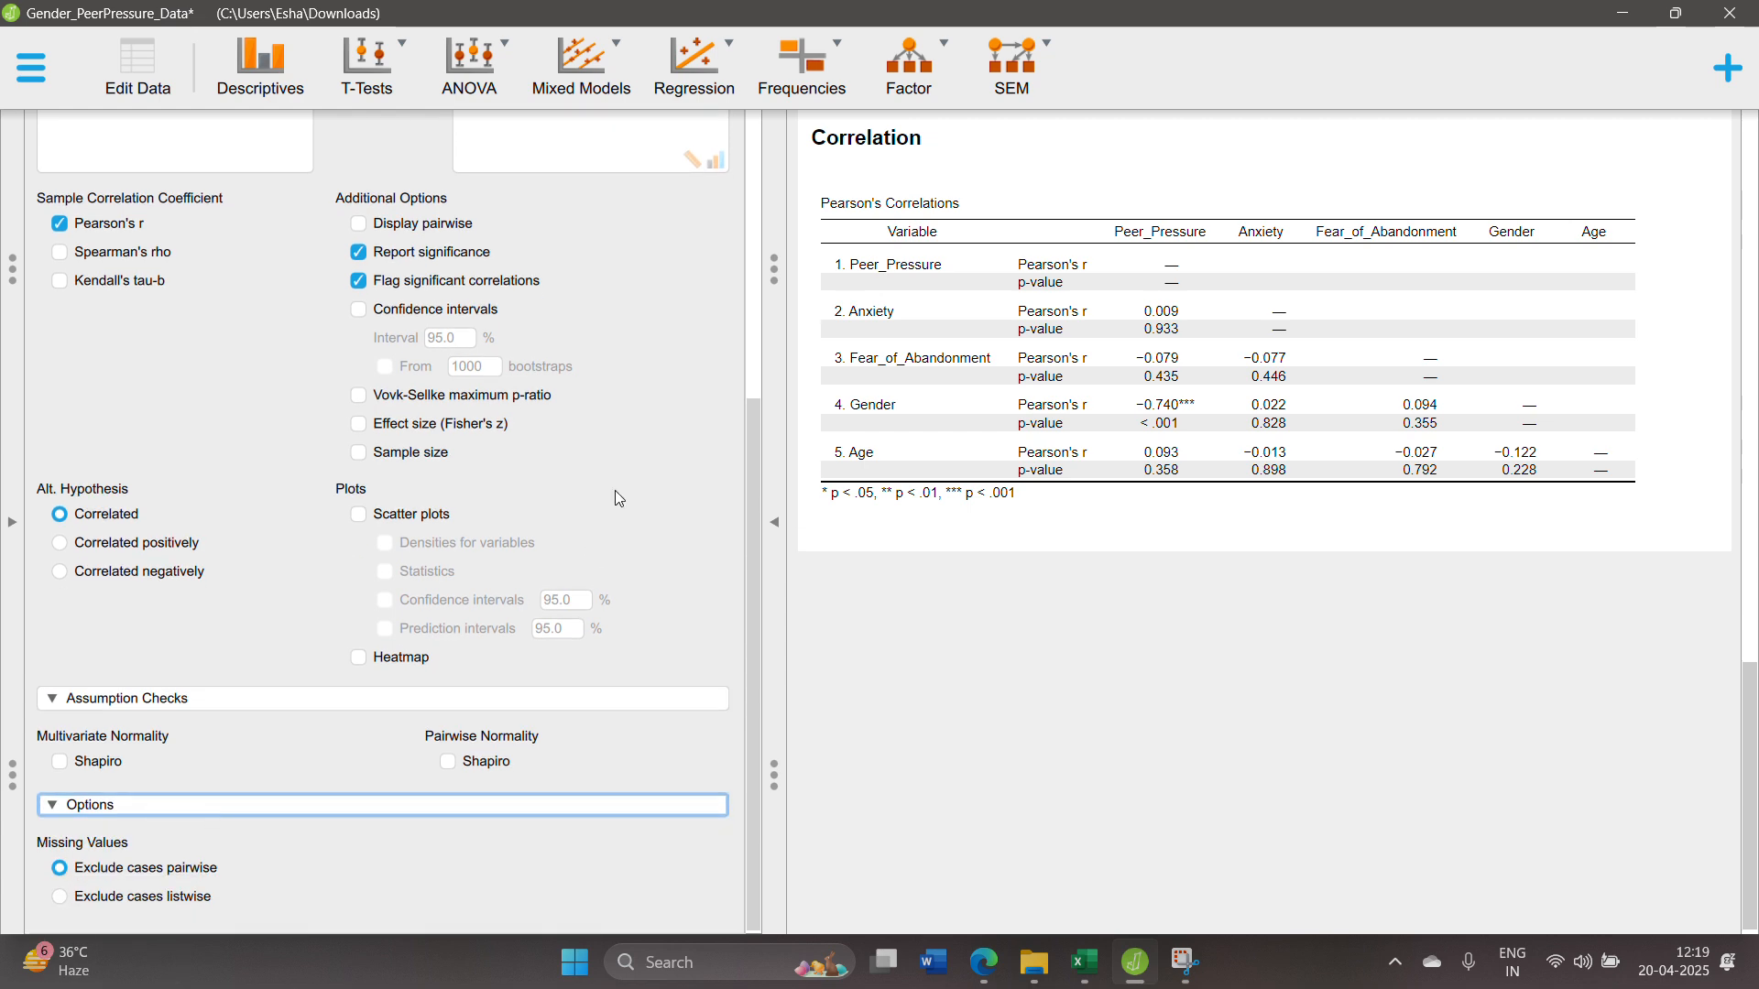
pyautogui.scroll(5, 613, 476)
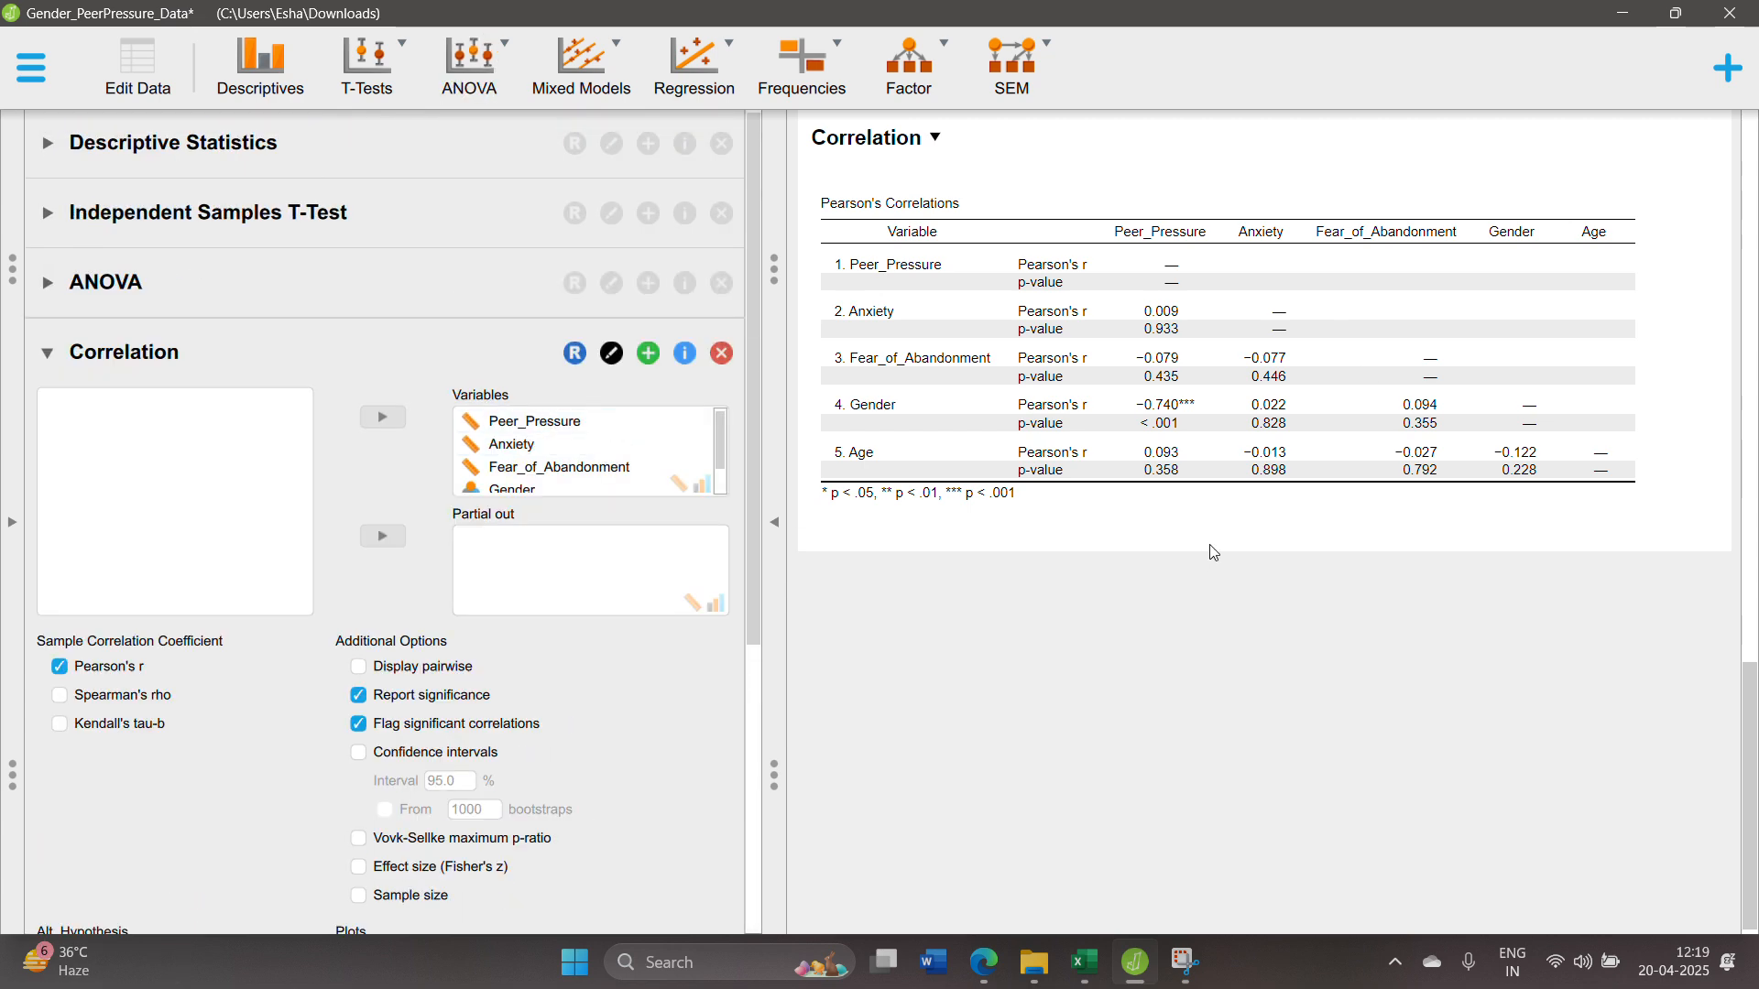